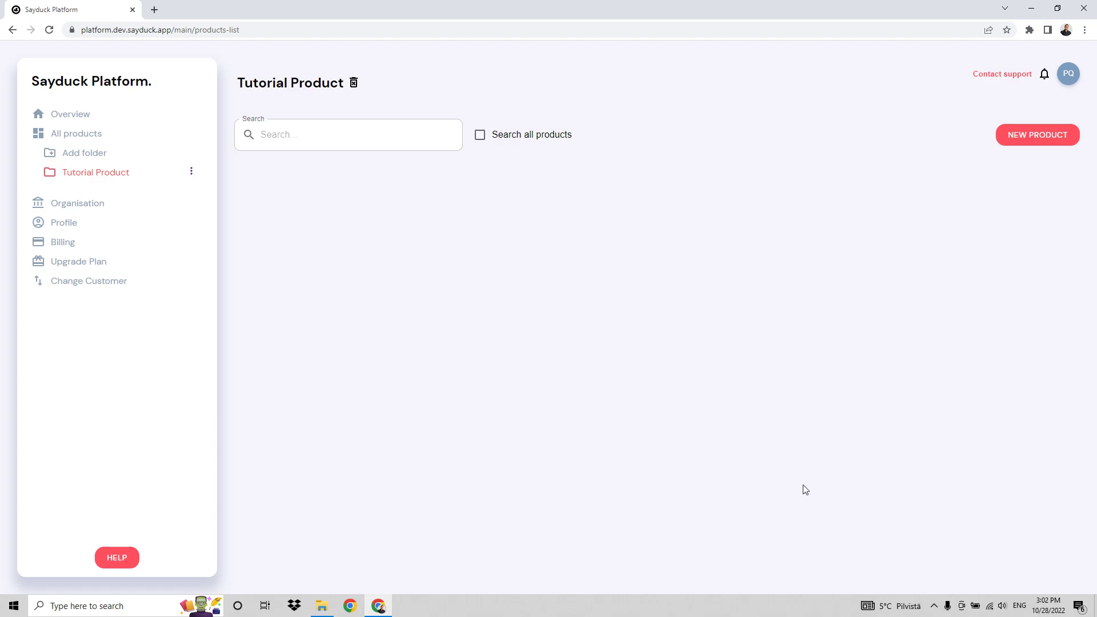
Create a configurable product named Tutorial Product in the Tutorial Product folder.
{"action": "left_click", "coordinate": [1039, 142]}
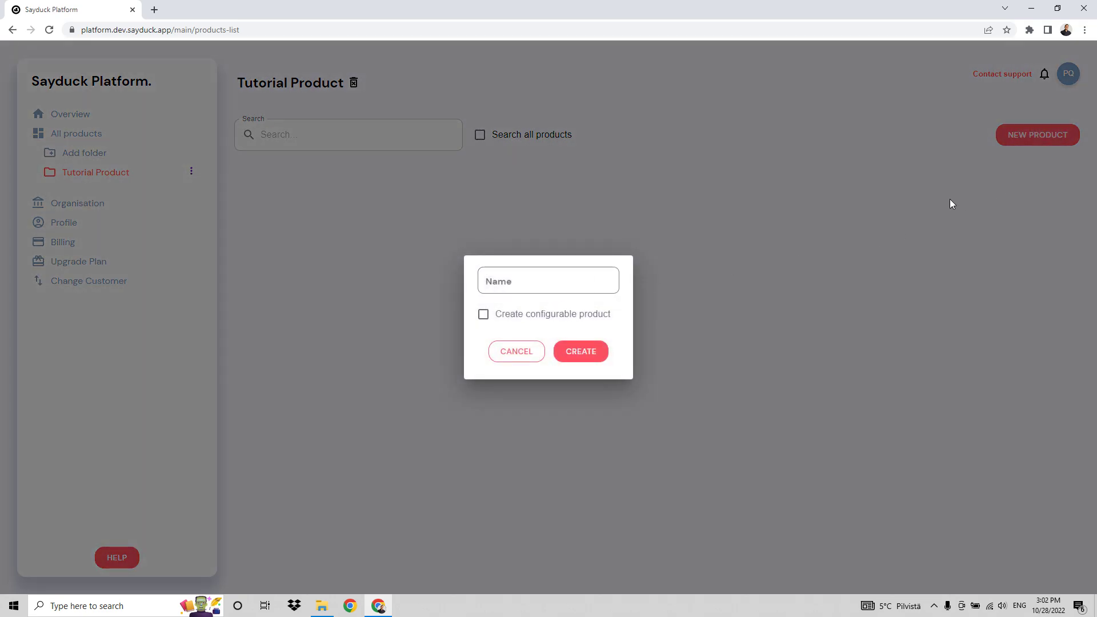
{"action": "left_click", "coordinate": [483, 314]}
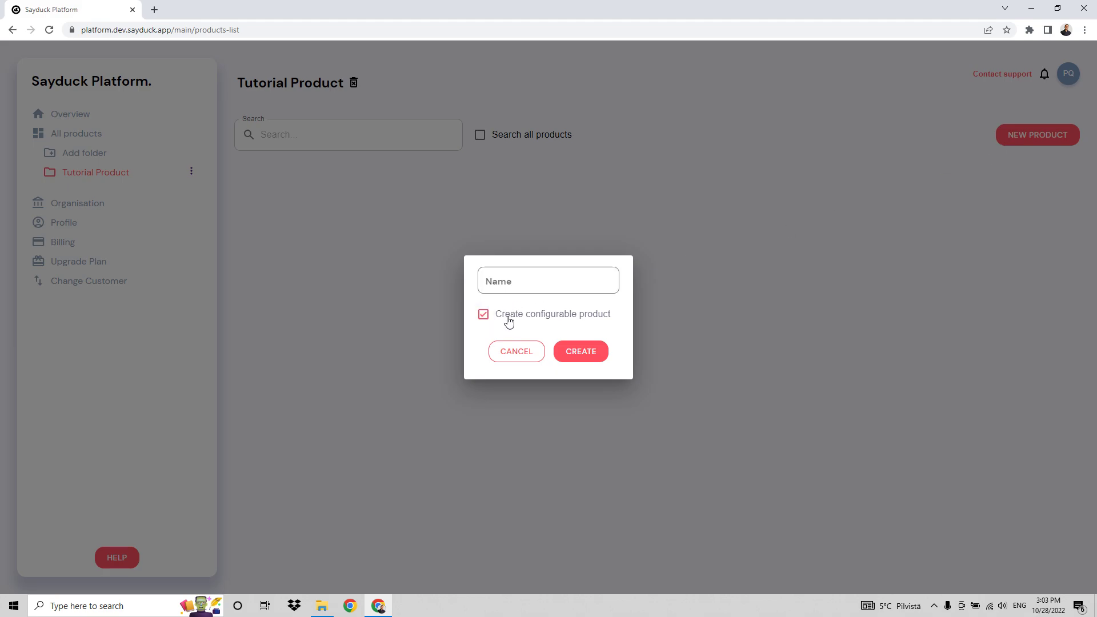
{"action": "left_click", "coordinate": [555, 278]}
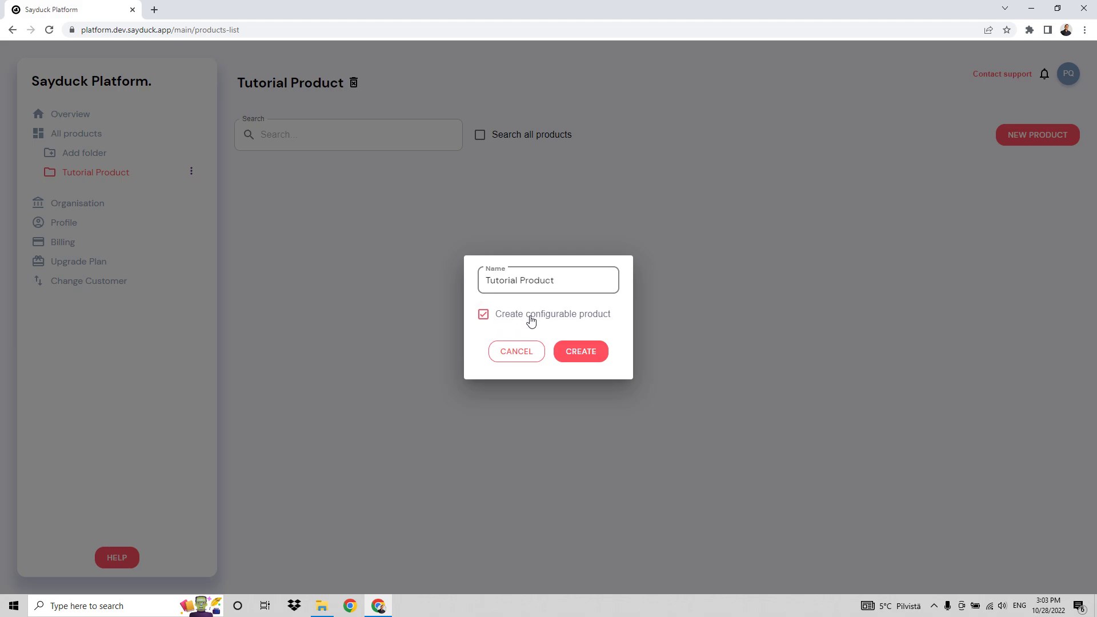
{"action": "left_click", "coordinate": [590, 354]}
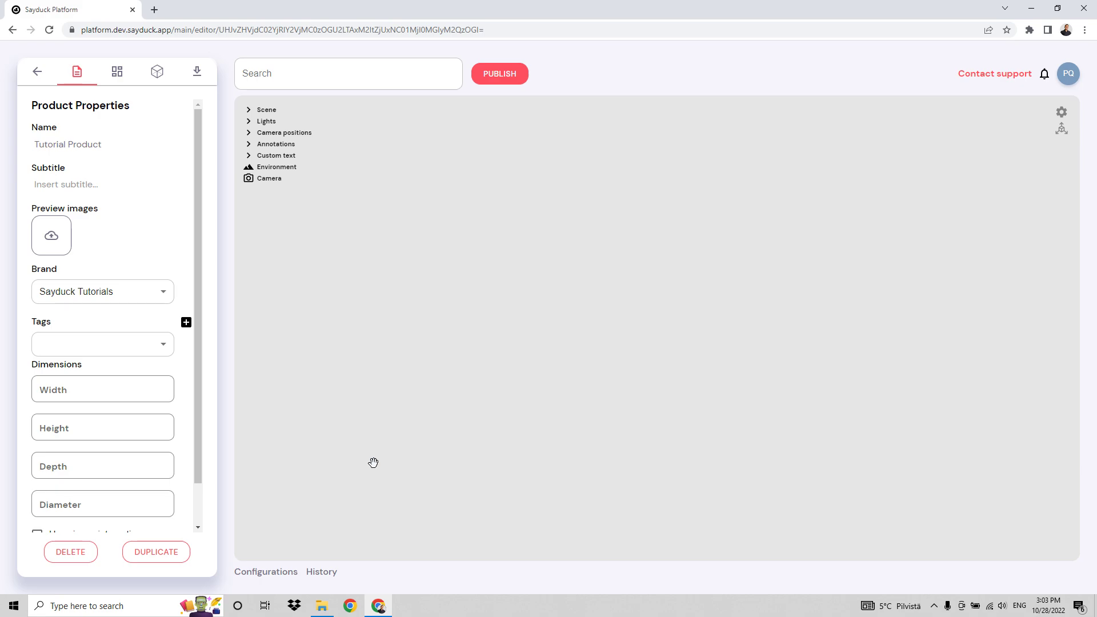
Switch to File Explorer and upload the Hay_AAC22 folder's OBJ model and all its texture images into the product's 3D scene.
{"action": "left_click", "coordinate": [319, 614]}
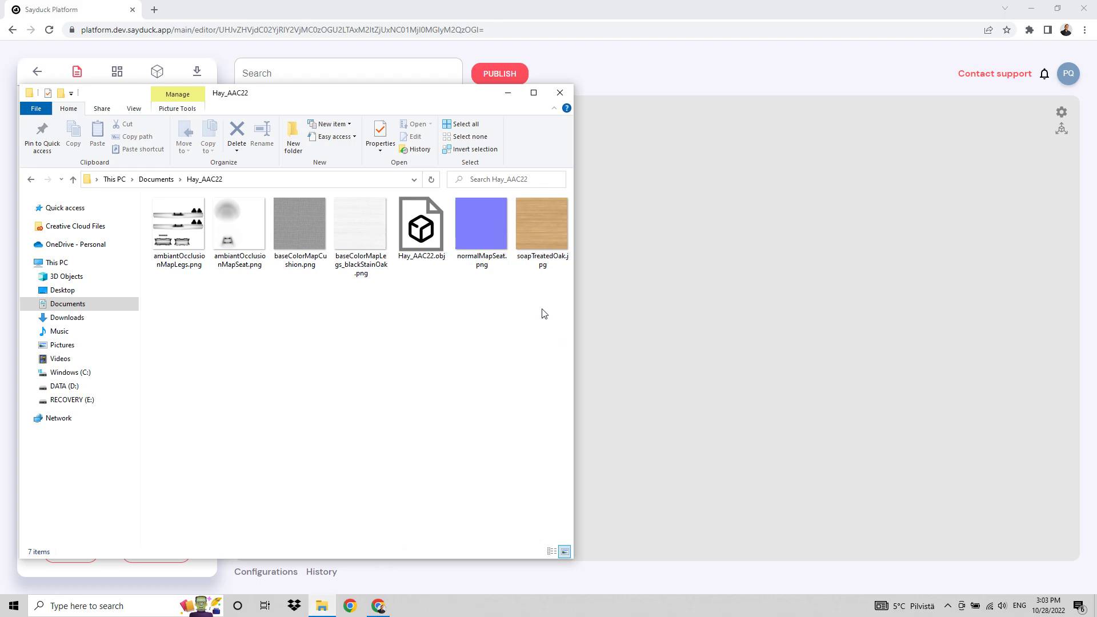
{"action": "left_click_drag", "start_coordinate": [556, 295], "coordinate": [152, 197]}
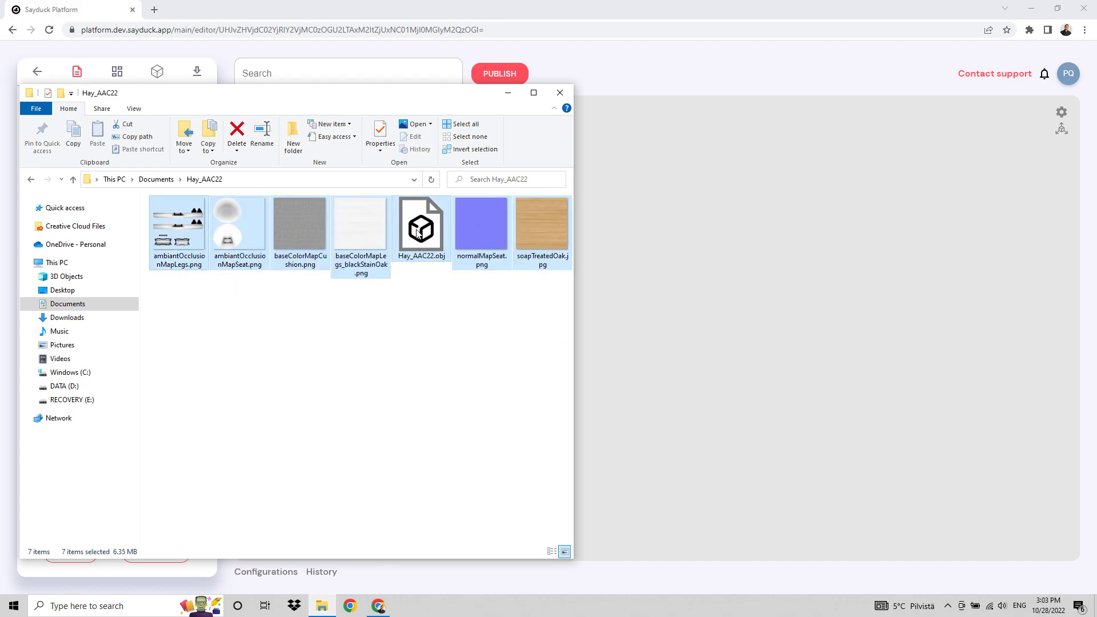
{"action": "left_click_drag", "start_coordinate": [418, 232], "coordinate": [738, 265]}
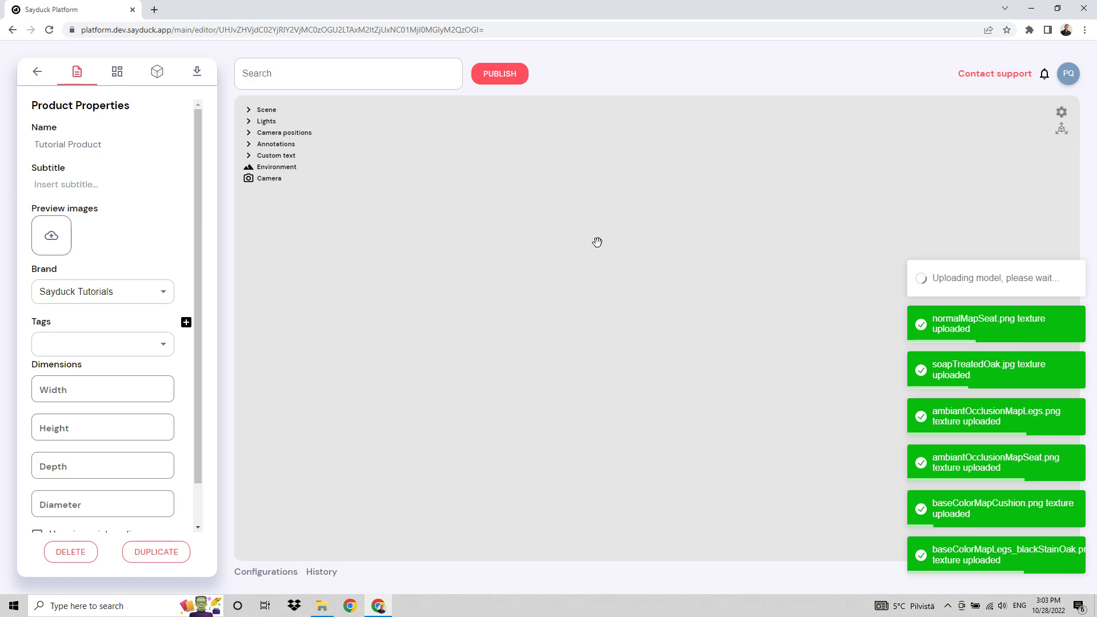
Show the product's assets and expand the Scene tree to examine the parts of the chair model.
{"action": "left_click", "coordinate": [158, 80]}
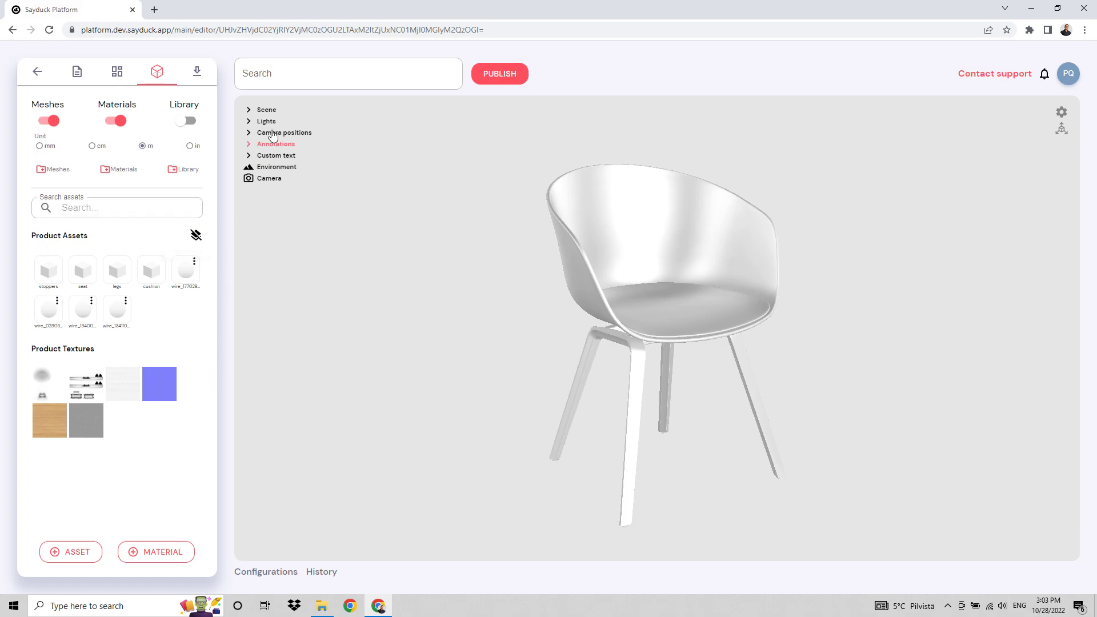
{"action": "left_click", "coordinate": [267, 110]}
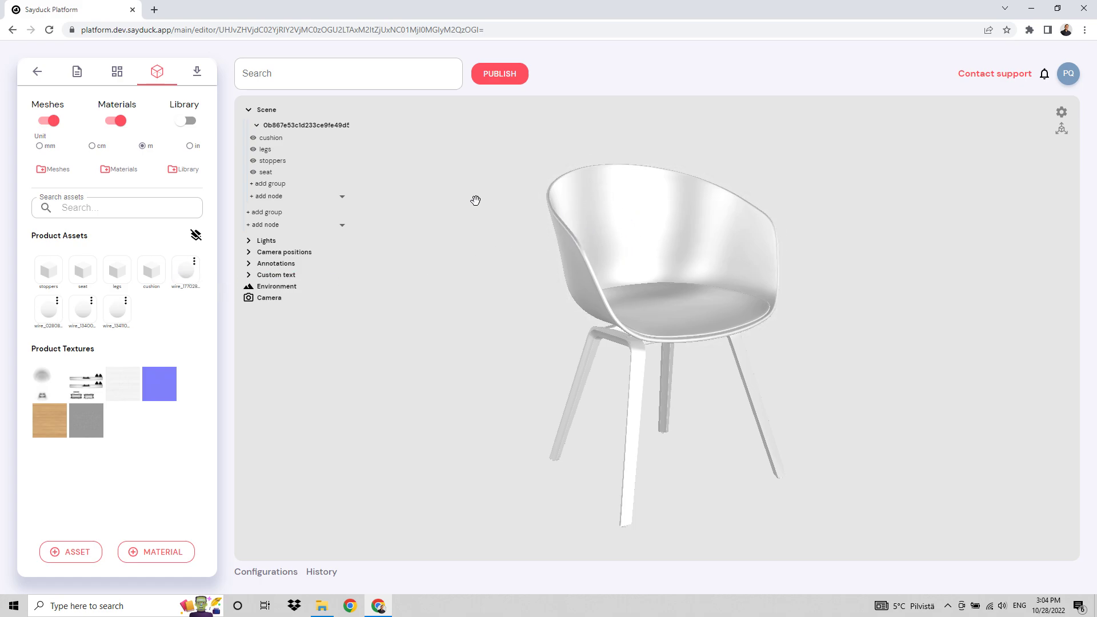
{"action": "left_click_drag", "start_coordinate": [454, 210], "coordinate": [450, 209]}
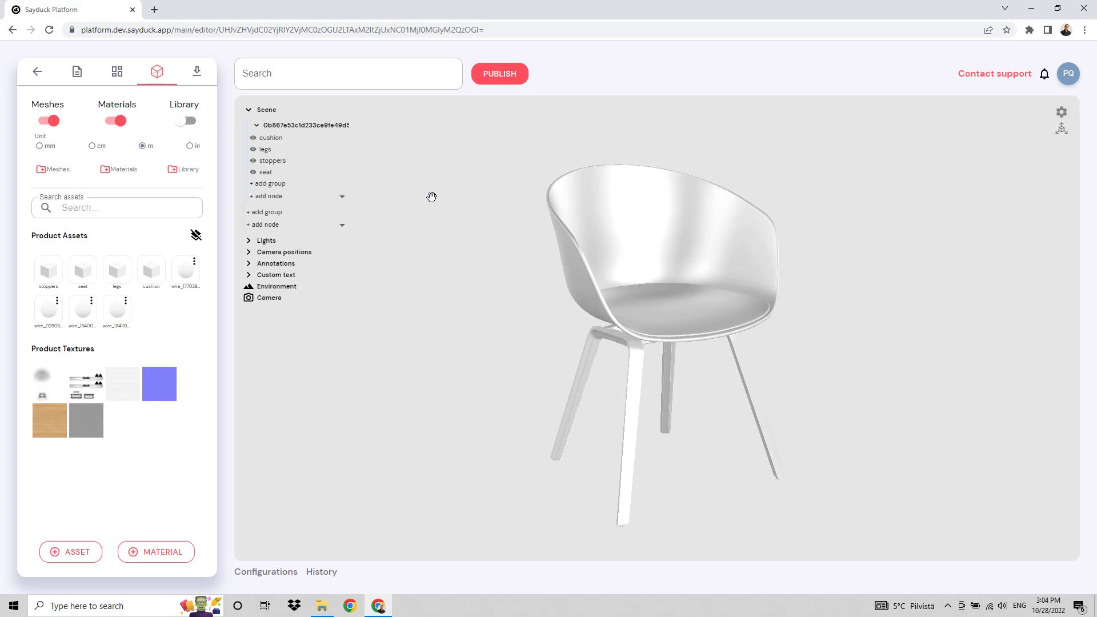
{"action": "scroll", "coordinate": [855, 289], "scroll_direction": "up", "scroll_amount": 3}
{"action": "left_click_drag", "start_coordinate": [898, 303], "coordinate": [881, 298]}
Set the cushion node's Y position to 10 and save it.
{"action": "left_click", "coordinate": [667, 310]}
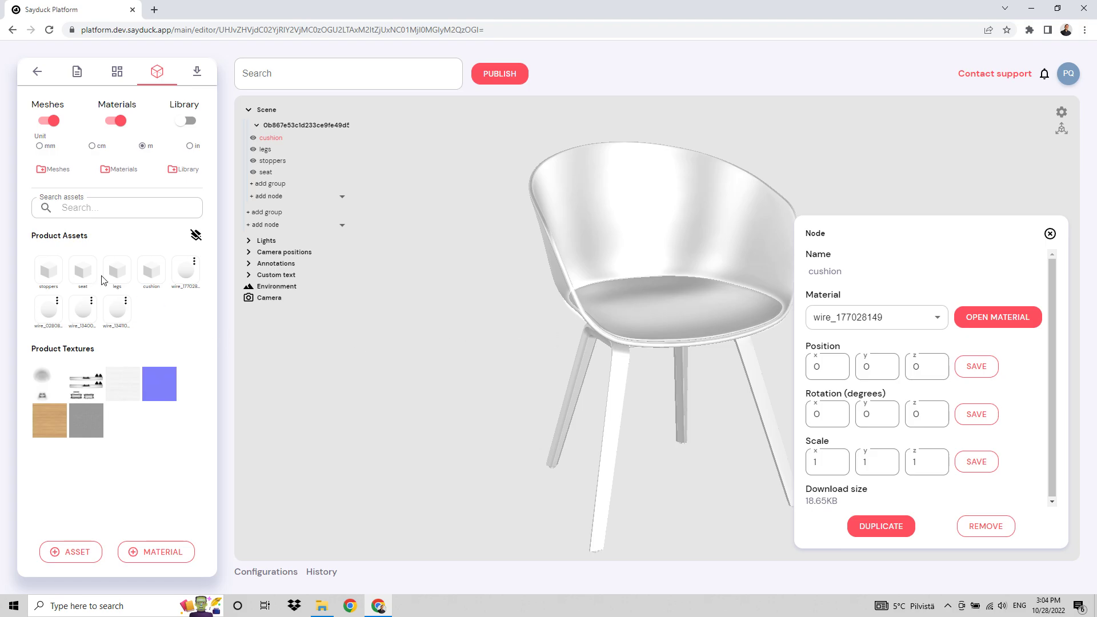
{"action": "double_click", "coordinate": [873, 367]}
{"action": "type", "text": "10"}
{"action": "left_click", "coordinate": [978, 370]}
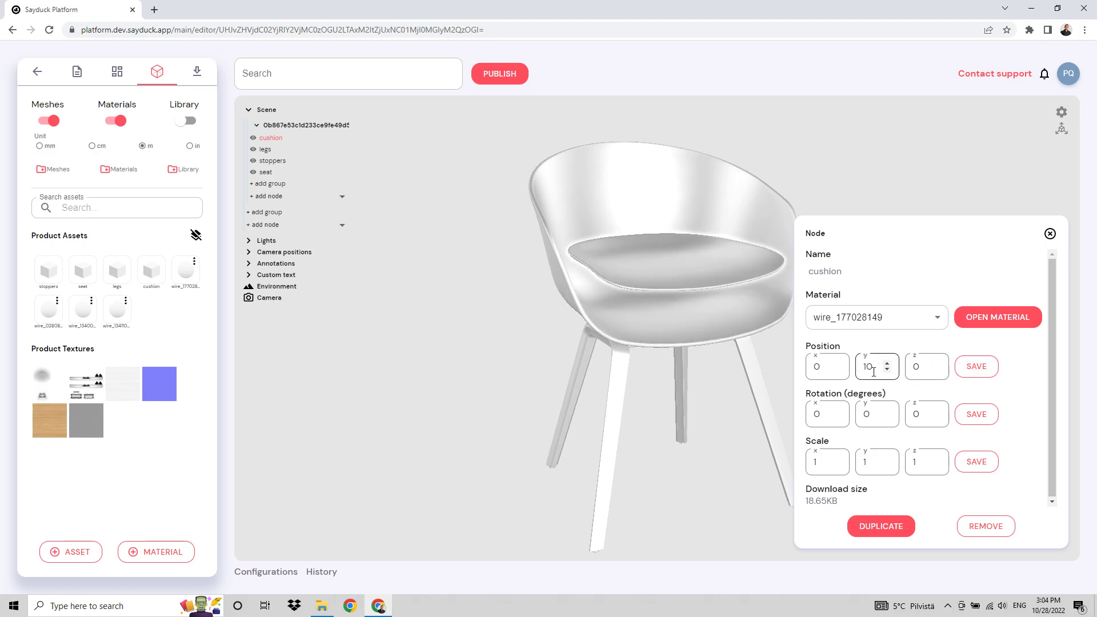
Reset the cushion node's Y position to 0 and save it.
{"action": "left_click_drag", "start_coordinate": [876, 369], "coordinate": [847, 367]}
{"action": "type", "text": "0"}
{"action": "left_click", "coordinate": [997, 366]}
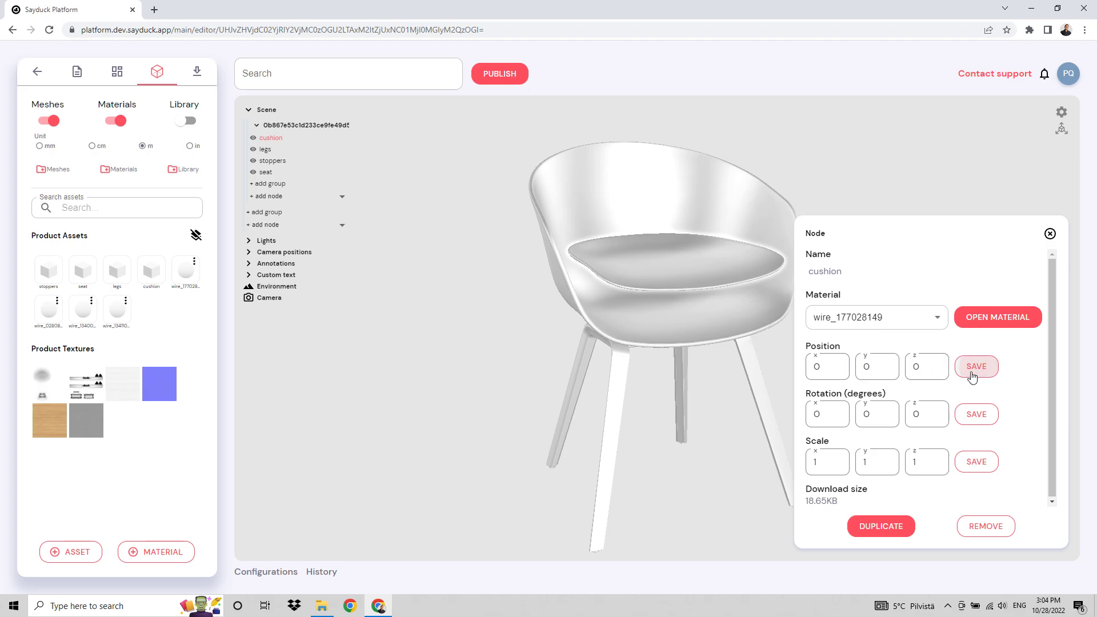
Give the cushion's material a red base color, a metalness factor of 0 and a roughness factor of 0.88.
{"action": "left_click", "coordinate": [1000, 319]}
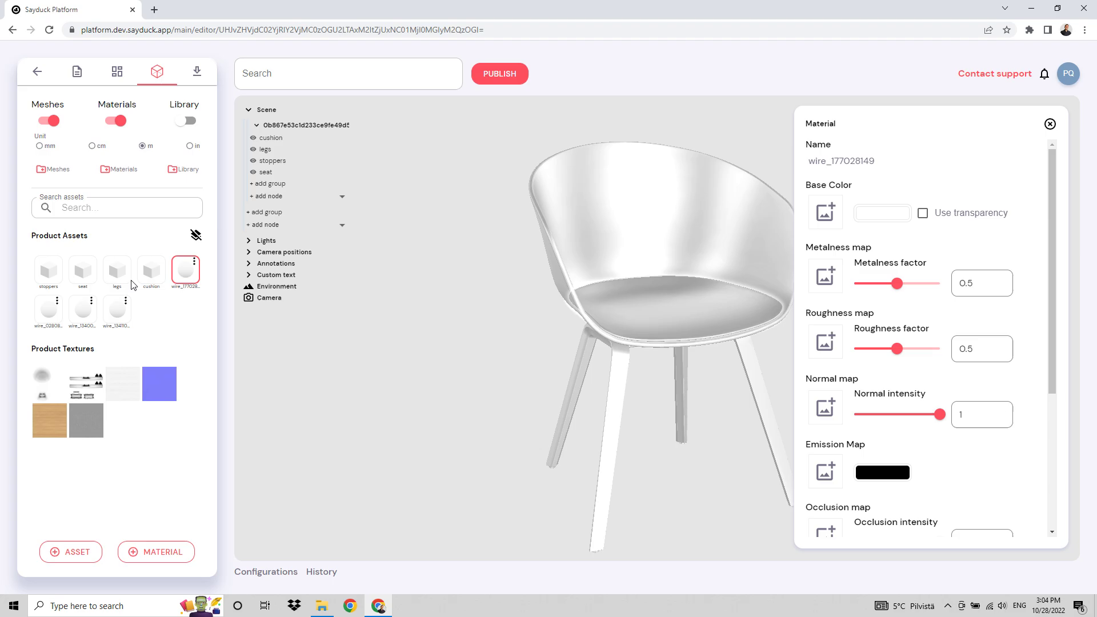
{"action": "left_click", "coordinate": [874, 214]}
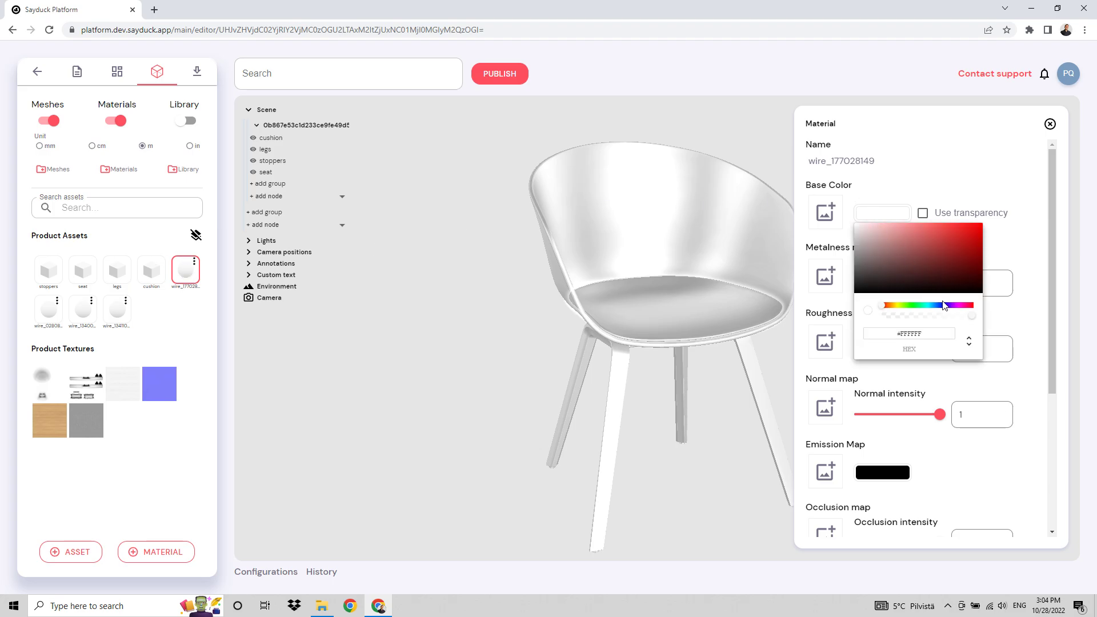
{"action": "left_click", "coordinate": [965, 238]}
{"action": "left_click", "coordinate": [1018, 243]}
{"action": "left_click_drag", "start_coordinate": [897, 285], "coordinate": [848, 286]}
{"action": "left_click_drag", "start_coordinate": [896, 349], "coordinate": [930, 349]}
{"action": "left_click_drag", "start_coordinate": [717, 415], "coordinate": [722, 448]}
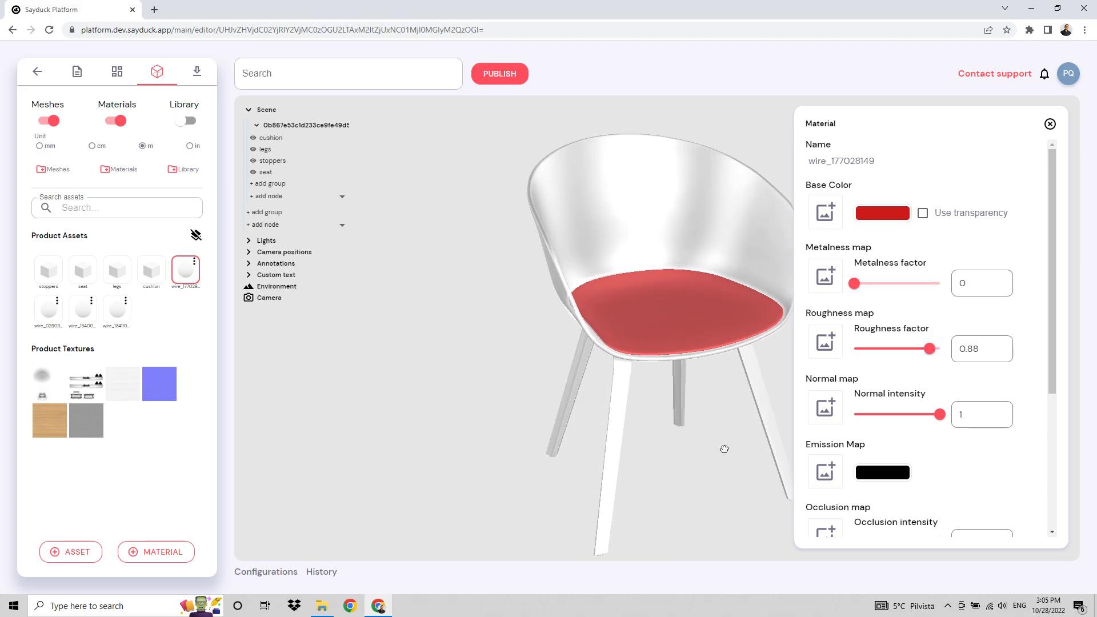
{"action": "left_click", "coordinate": [1050, 124]}
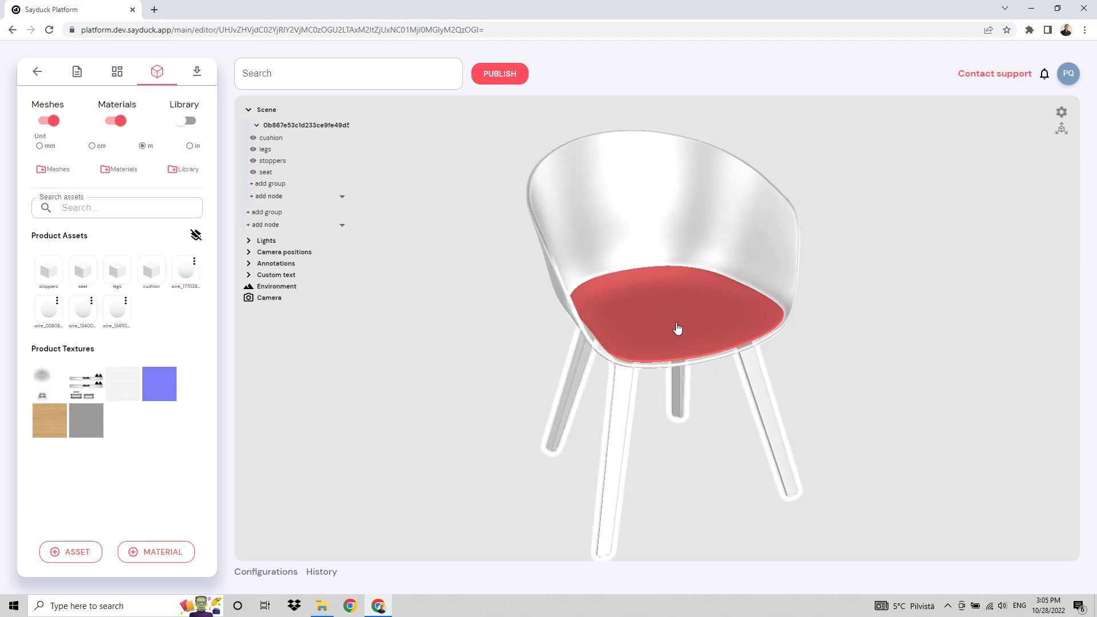
Remove the red cushion node from the chair model.
{"action": "left_click", "coordinate": [679, 322]}
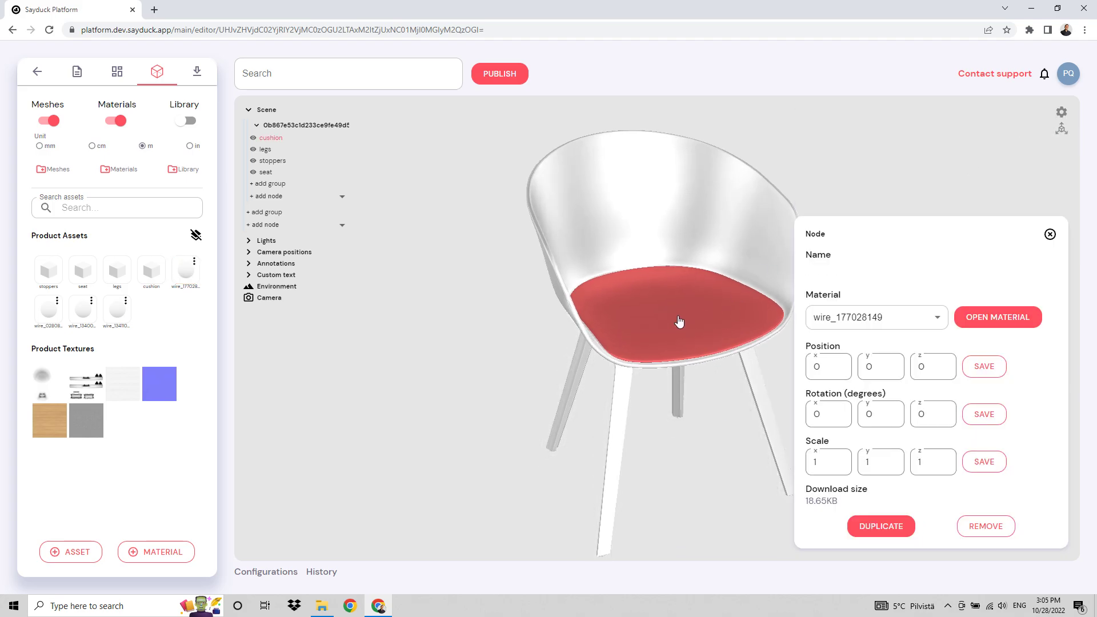
{"action": "left_click", "coordinate": [984, 527]}
{"action": "left_click_drag", "start_coordinate": [882, 414], "coordinate": [899, 375]}
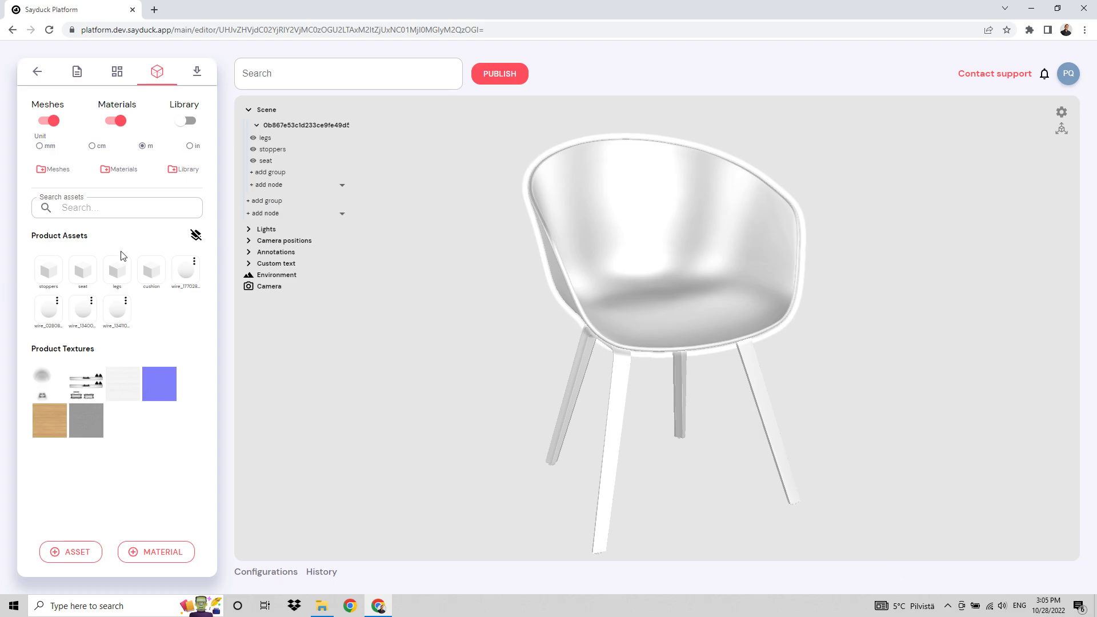
Add the cushion mesh back to the chair's group as a node.
{"action": "mouse_move", "coordinate": [152, 271]}
{"action": "left_mouse_down"}
{"action": "mouse_move", "coordinate": [171, 257]}
{"action": "mouse_move", "coordinate": [470, 266]}
{"action": "mouse_move", "coordinate": [392, 291]}
{"action": "mouse_move", "coordinate": [148, 272]}
{"action": "left_mouse_up"}
{"action": "left_click", "coordinate": [283, 185]}
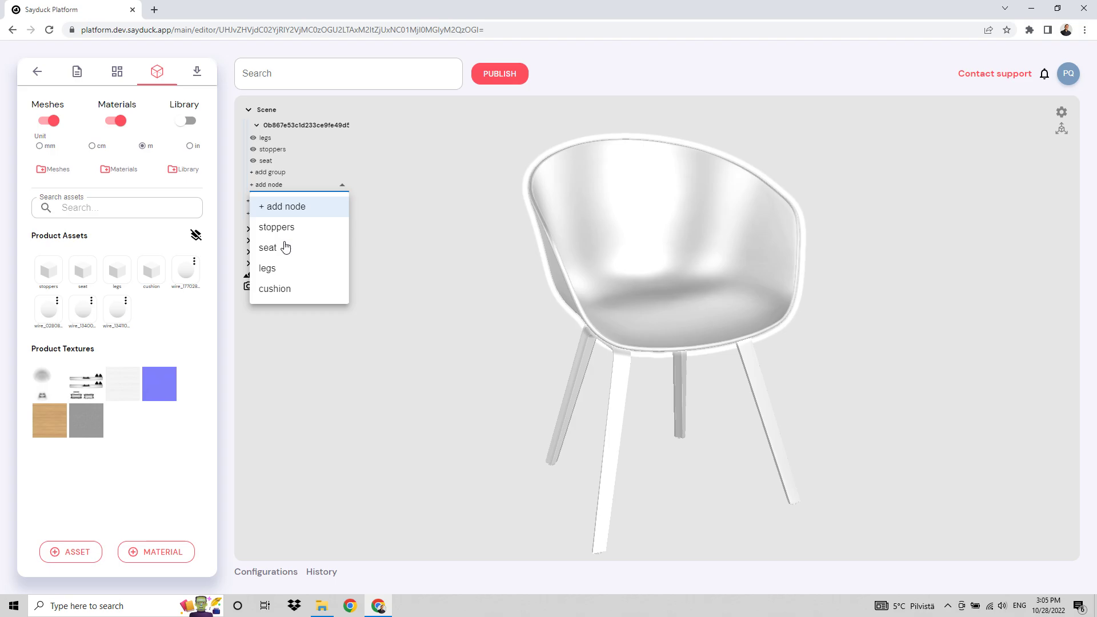
{"action": "left_click", "coordinate": [286, 290]}
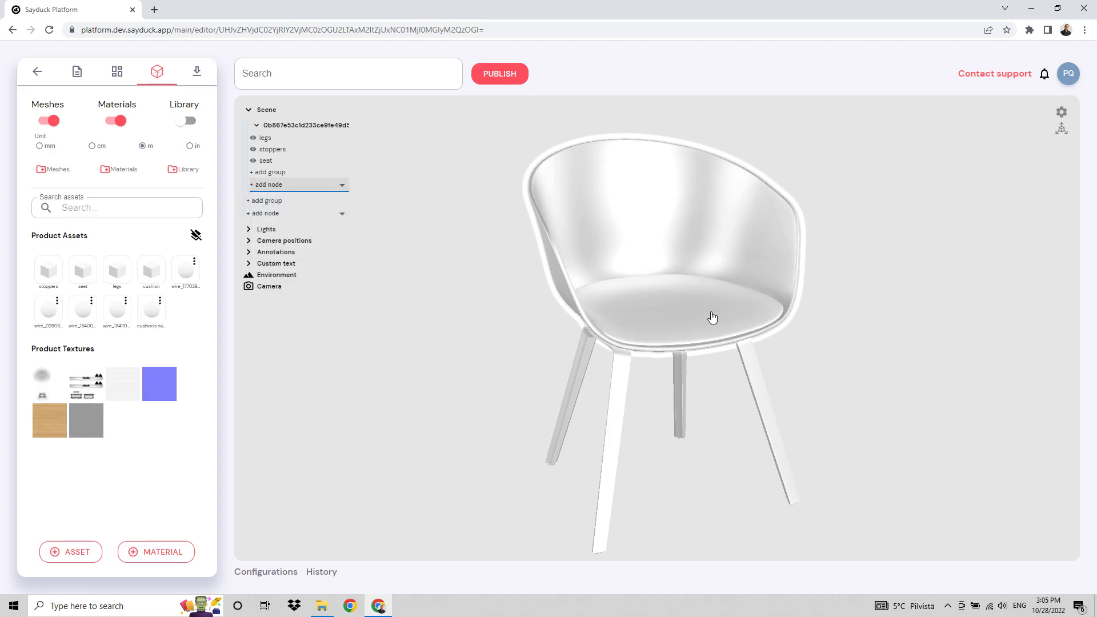
Remove the re-added cushion node from the chair's group.
{"action": "left_click", "coordinate": [695, 322]}
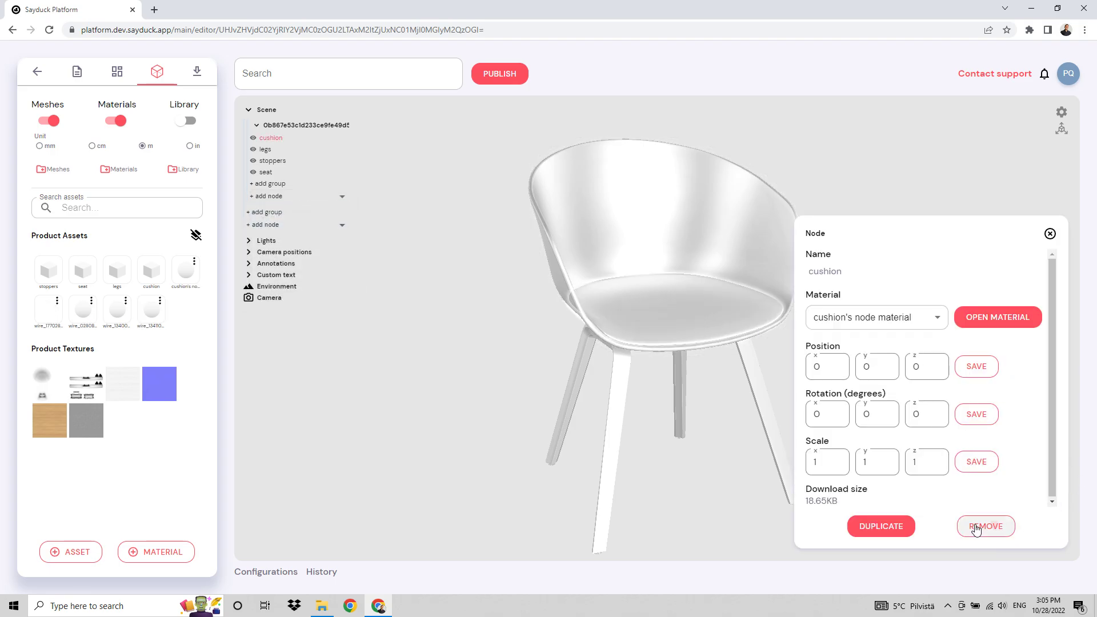
{"action": "left_click", "coordinate": [976, 528]}
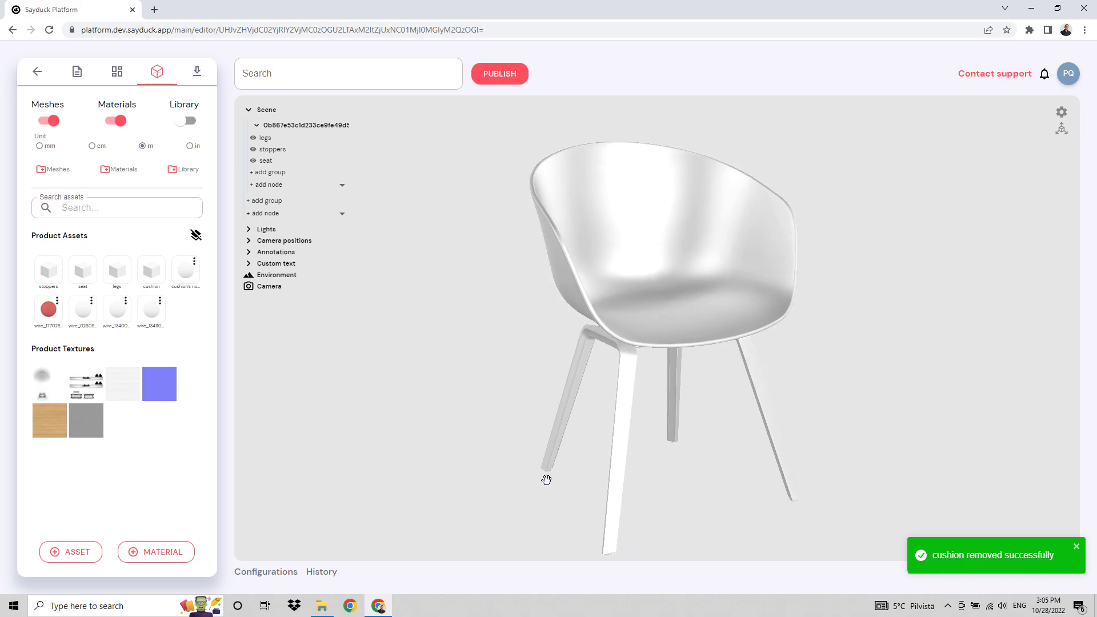
Rename the seat's material White and set its metalness factor to 0 and roughness factor to 0.76.
{"action": "left_click", "coordinate": [719, 244]}
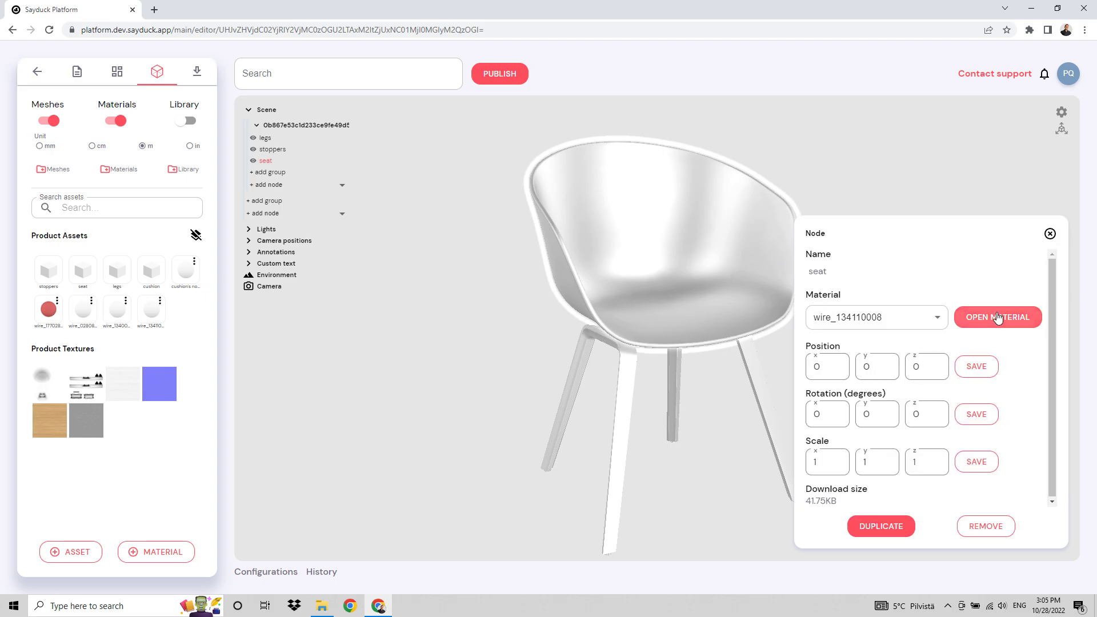
{"action": "left_click", "coordinate": [931, 314]}
{"action": "left_click", "coordinate": [891, 160]}
{"action": "key", "text": "ctrl+a"}
{"action": "type", "text": "W"}
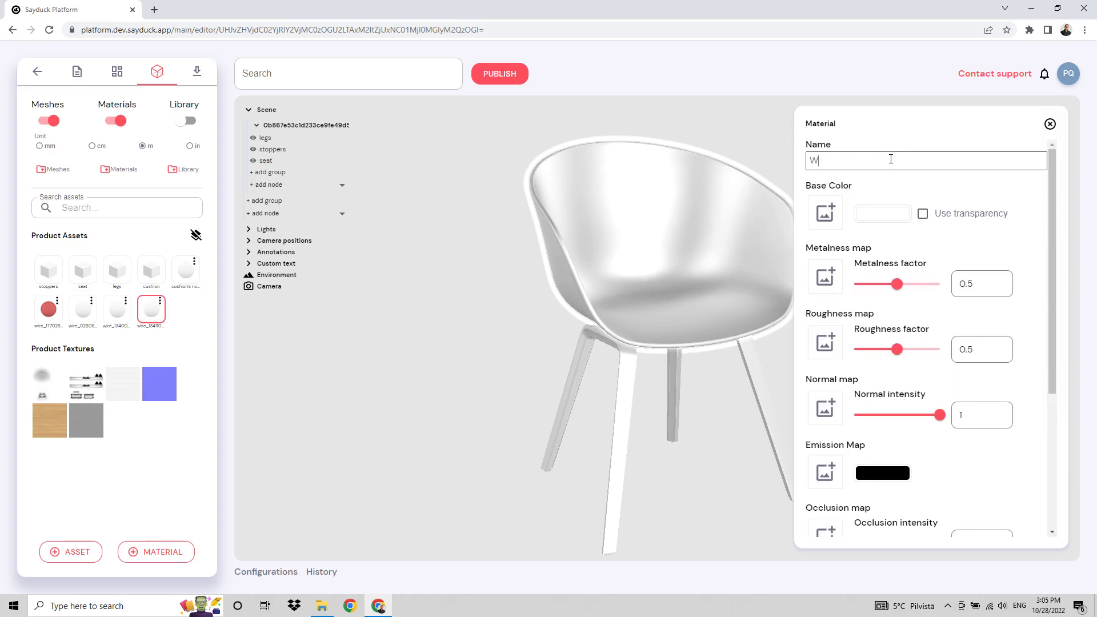
{"action": "type", "text": "hite"}
{"action": "left_click_drag", "start_coordinate": [897, 284], "coordinate": [854, 284]}
{"action": "left_click_drag", "start_coordinate": [901, 352], "coordinate": [919, 350]}
Assign the uploaded seat ambient occlusion texture as the White material's occlusion map.
{"action": "scroll", "coordinate": [892, 297], "scroll_direction": "down", "scroll_amount": 3}
{"action": "left_click", "coordinate": [827, 367]}
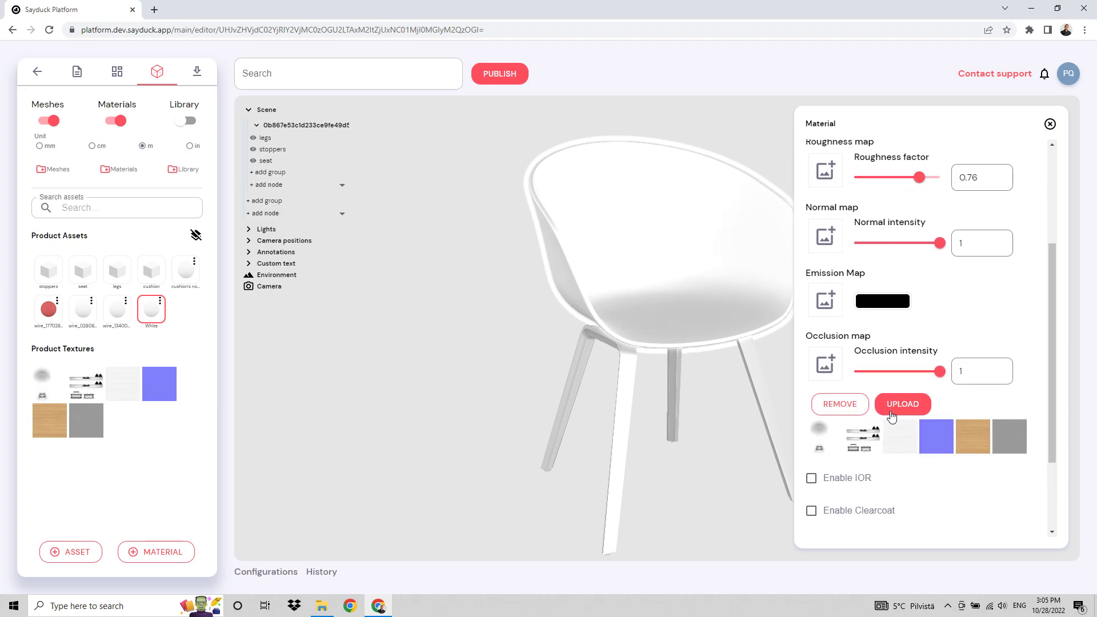
{"action": "left_click", "coordinate": [827, 438]}
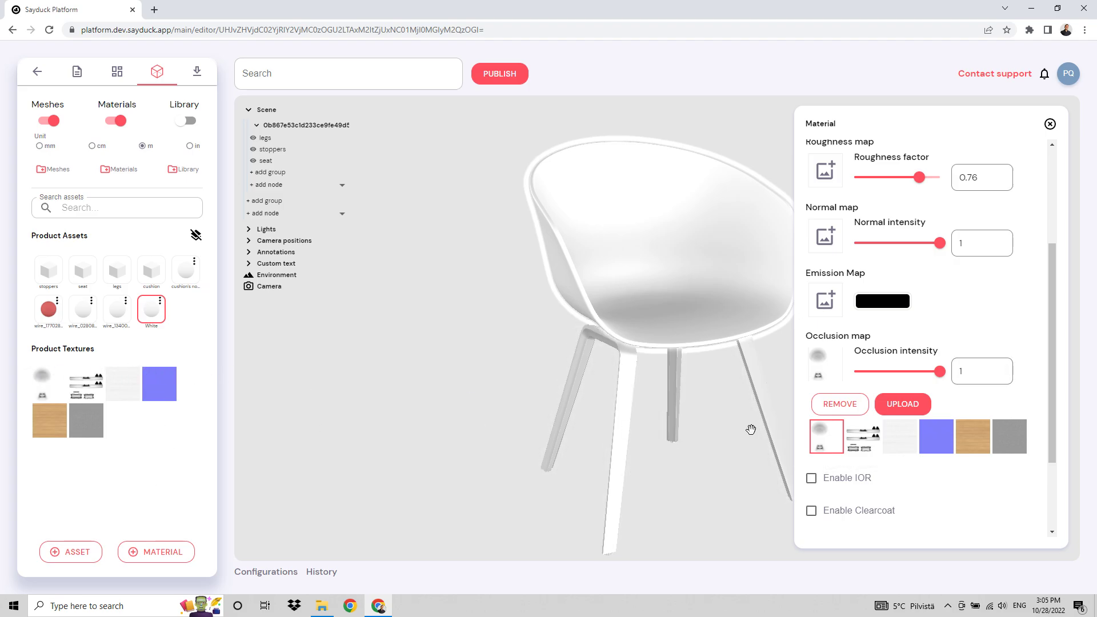
{"action": "left_click", "coordinate": [829, 369]}
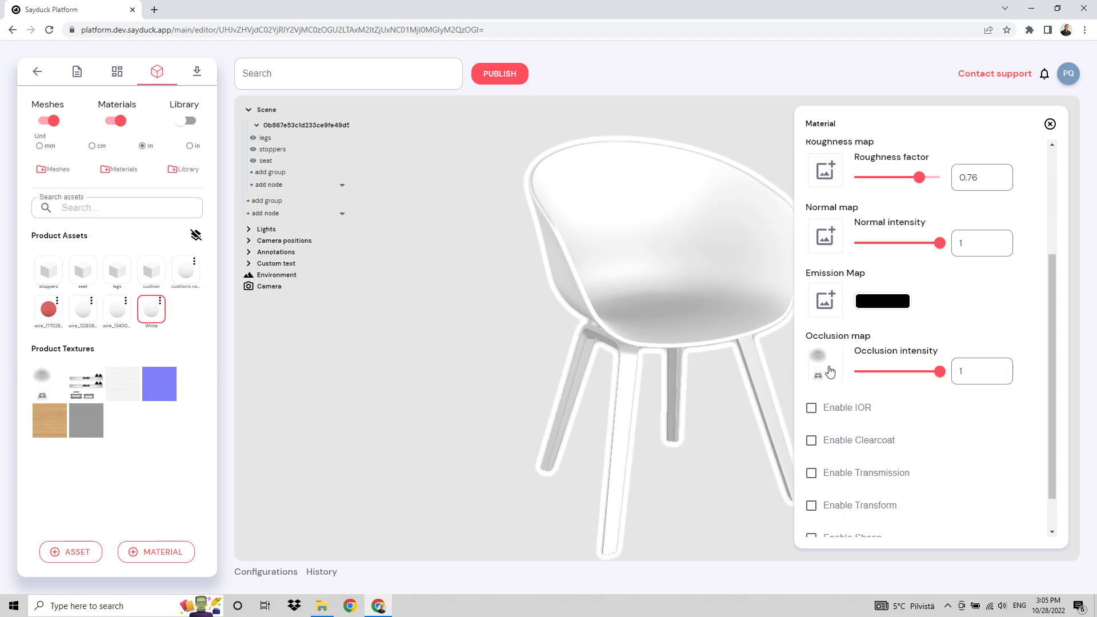
{"action": "left_click", "coordinate": [830, 372]}
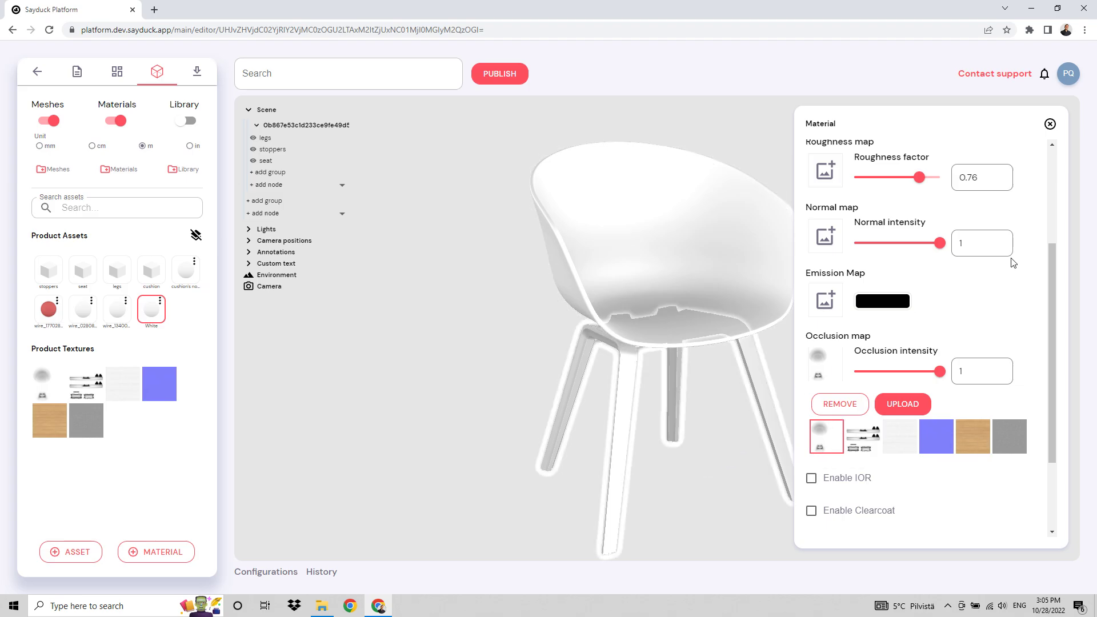
{"action": "scroll", "coordinate": [982, 375], "scroll_direction": "up", "scroll_amount": 1}
{"action": "scroll", "coordinate": [982, 380], "scroll_direction": "up", "scroll_amount": 2}
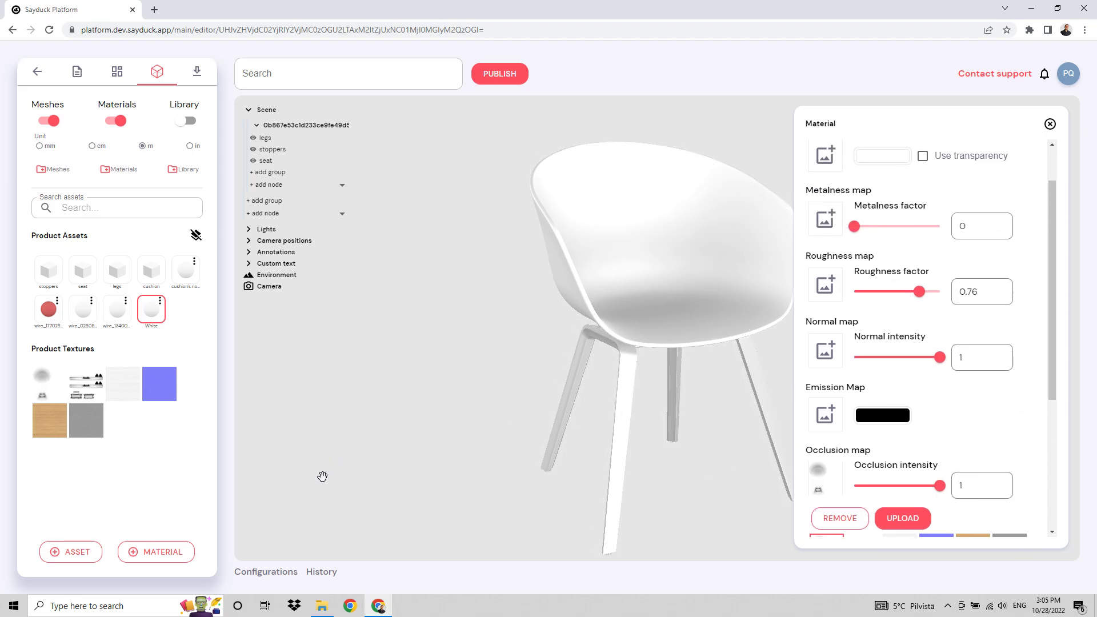
{"action": "scroll", "coordinate": [822, 167], "scroll_direction": "up", "scroll_amount": 2}
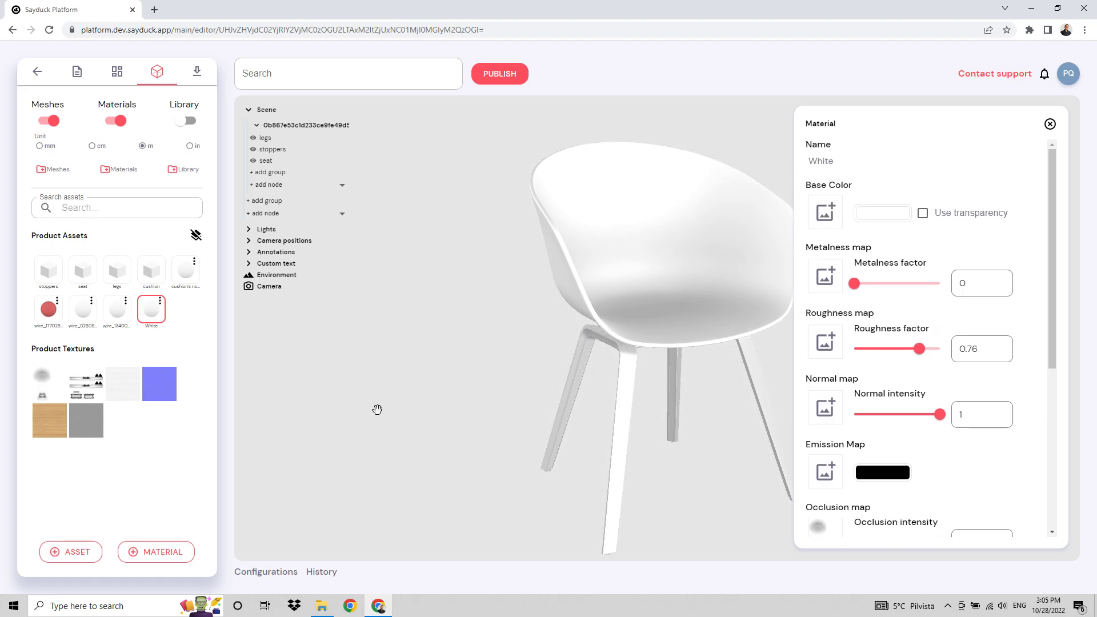
Rename the material of the chair's legs Soap Treated Oak.
{"action": "left_click", "coordinate": [632, 399]}
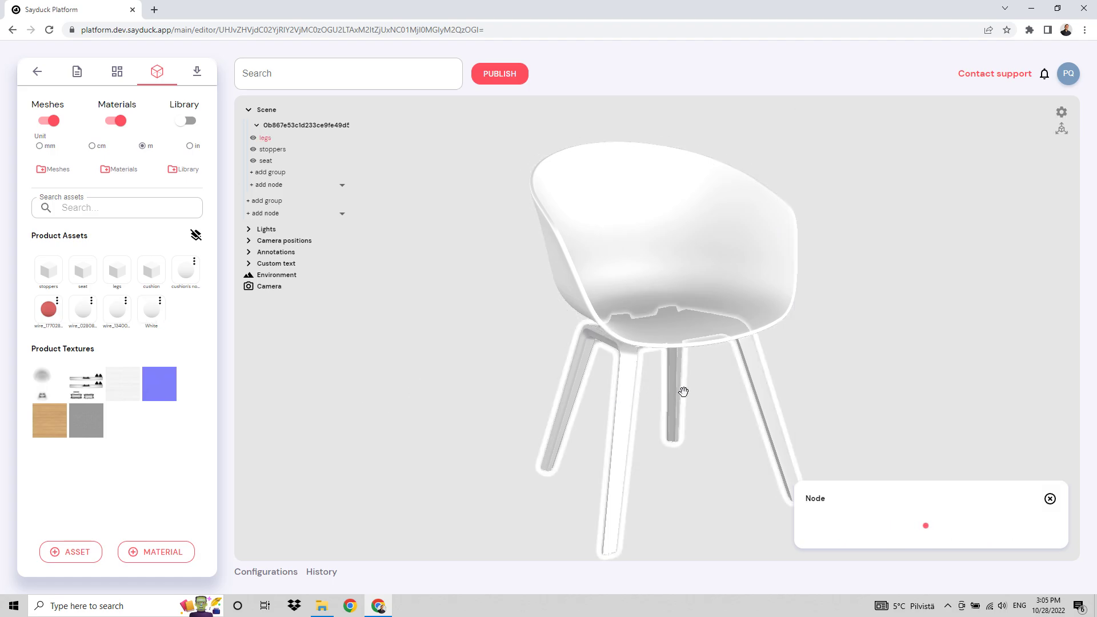
{"action": "left_click", "coordinate": [998, 317]}
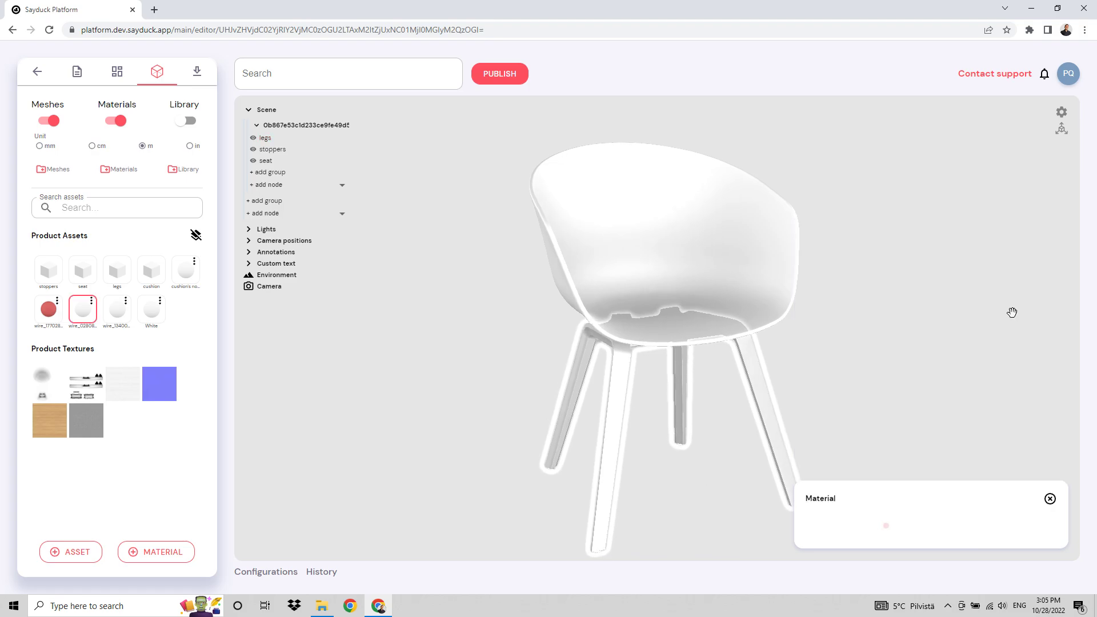
{"action": "left_click", "coordinate": [897, 160]}
{"action": "key", "text": "ctrl+a"}
{"action": "type", "text": "S"}
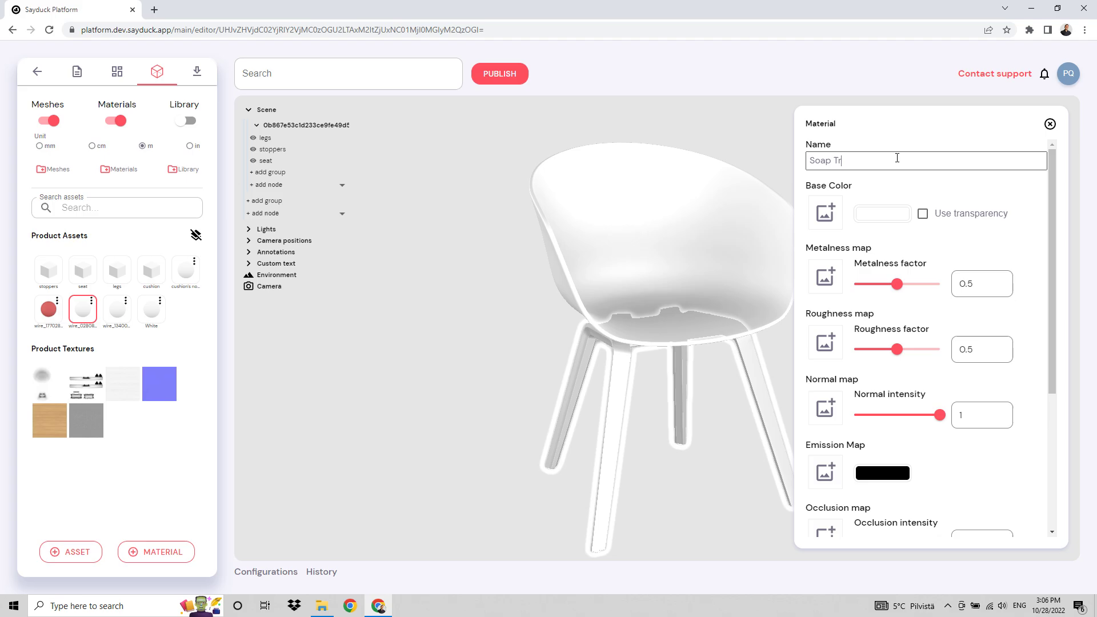
{"action": "type", "text": "oap Treated Oak"}
{"action": "key", "text": "Return"}
Apply soapTreatedOak.jpg from the Hay_AAC22 folder in File Explorer as the base color texture of the Soap Treated Oak material.
{"action": "left_click", "coordinate": [321, 606]}
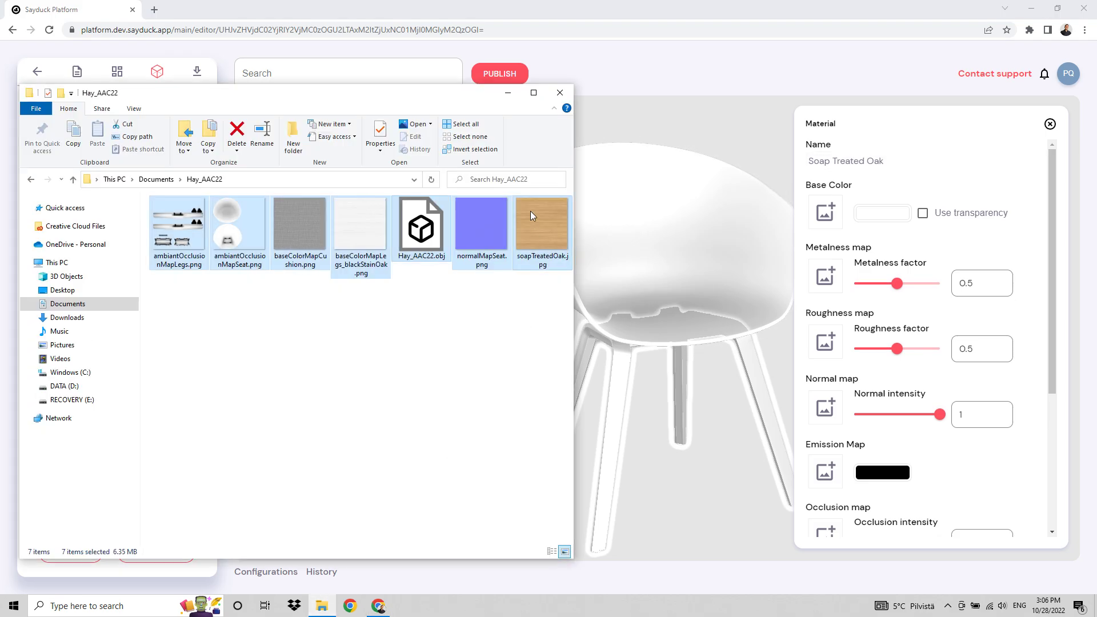
{"action": "left_click", "coordinate": [553, 235]}
{"action": "left_click_drag", "start_coordinate": [543, 235], "coordinate": [824, 214]}
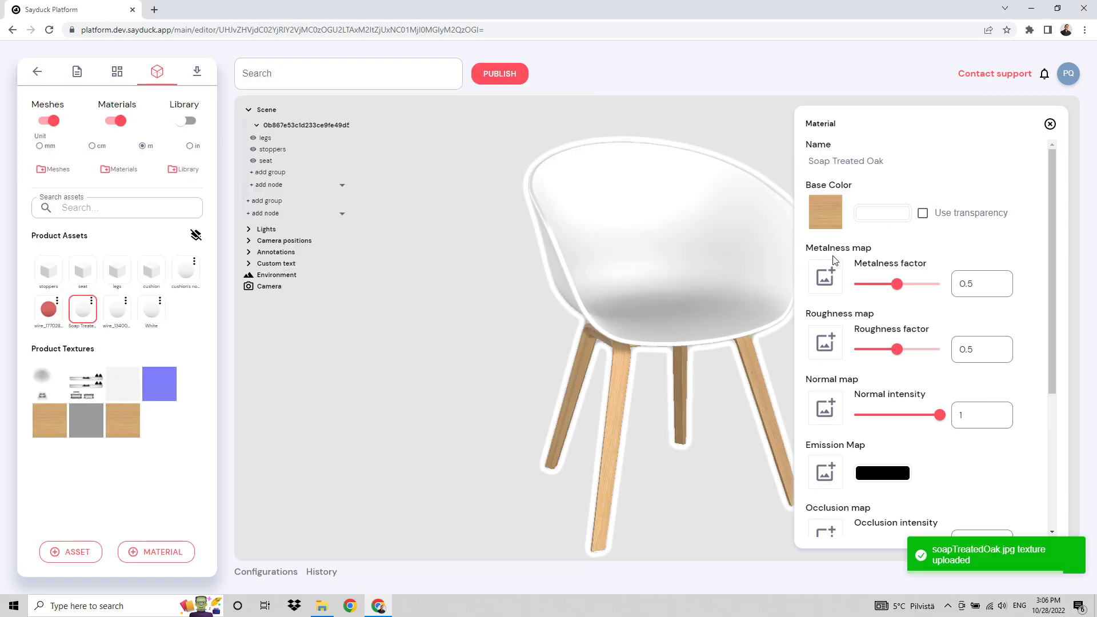
Set the Soap Treated Oak material's metalness factor to 0 and roughness factor to 0.73.
{"action": "left_click_drag", "start_coordinate": [718, 421], "coordinate": [804, 441]}
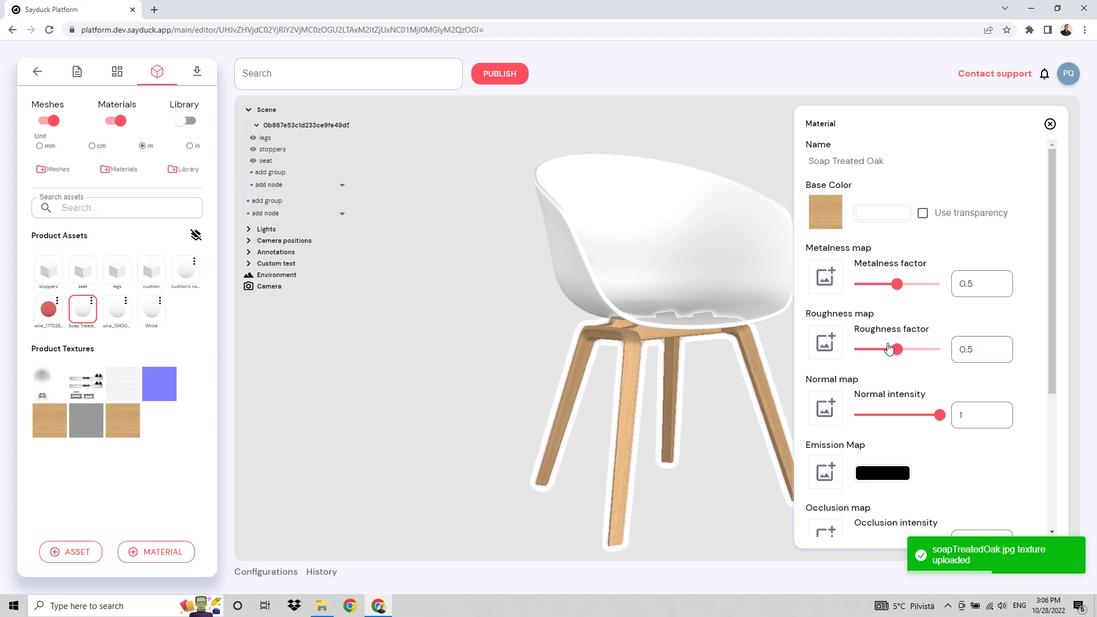
{"action": "left_click_drag", "start_coordinate": [897, 284], "coordinate": [855, 284]}
{"action": "left_click_drag", "start_coordinate": [899, 355], "coordinate": [917, 355]}
Assign the uploaded legs ambient occlusion texture as the Soap Treated Oak material's occlusion map and close the material settings.
{"action": "scroll", "coordinate": [953, 420], "scroll_direction": "down", "scroll_amount": 2}
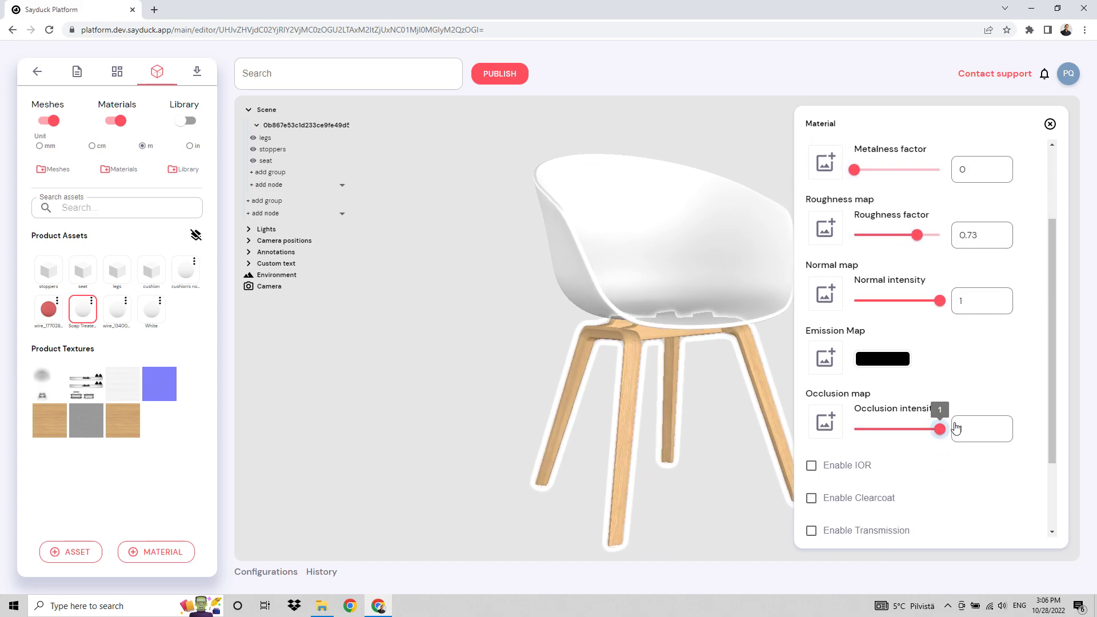
{"action": "left_click", "coordinate": [825, 422]}
{"action": "left_click", "coordinate": [827, 524]}
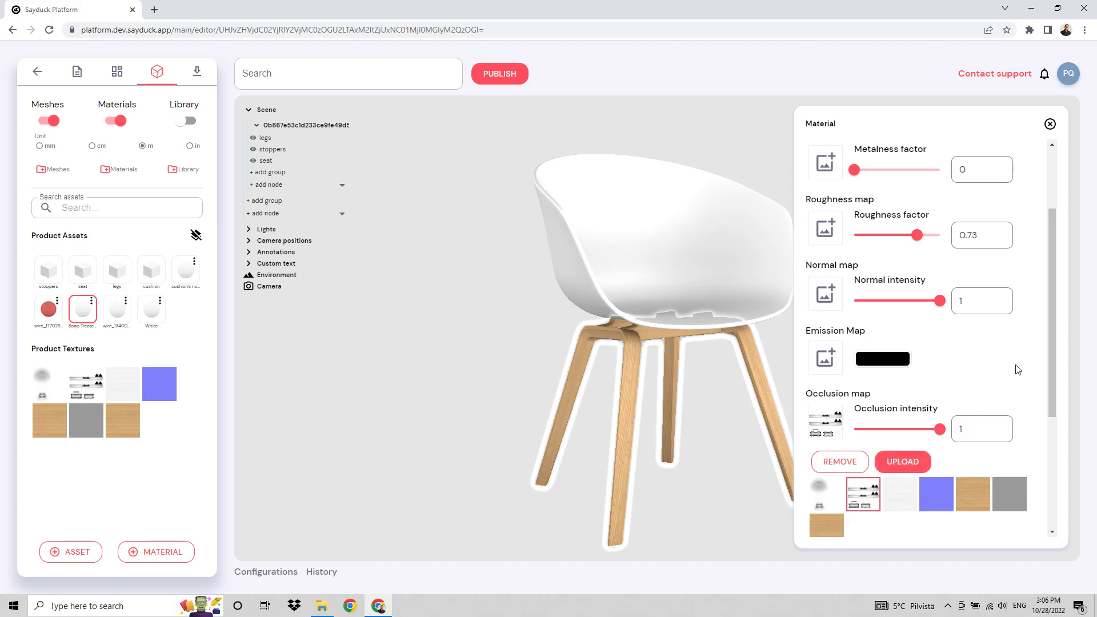
{"action": "left_click", "coordinate": [1050, 124]}
{"action": "left_click_drag", "start_coordinate": [911, 277], "coordinate": [886, 288]}
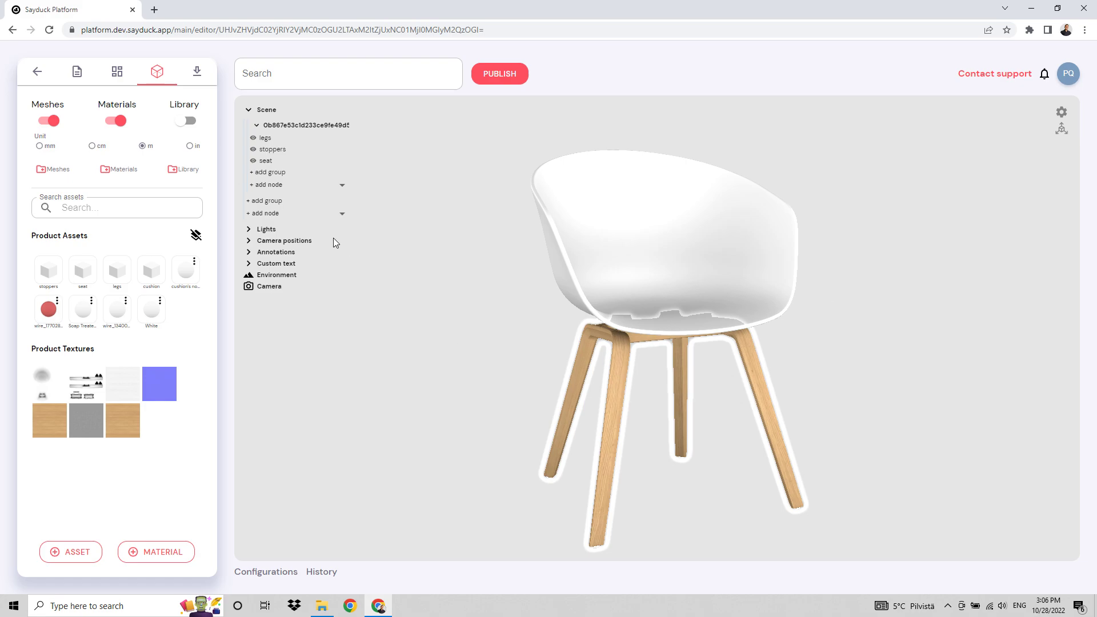
Rename the Default variant in the product's configurations White and set its swatch color to off-white #F3EFEF.
{"action": "left_click", "coordinate": [117, 74]}
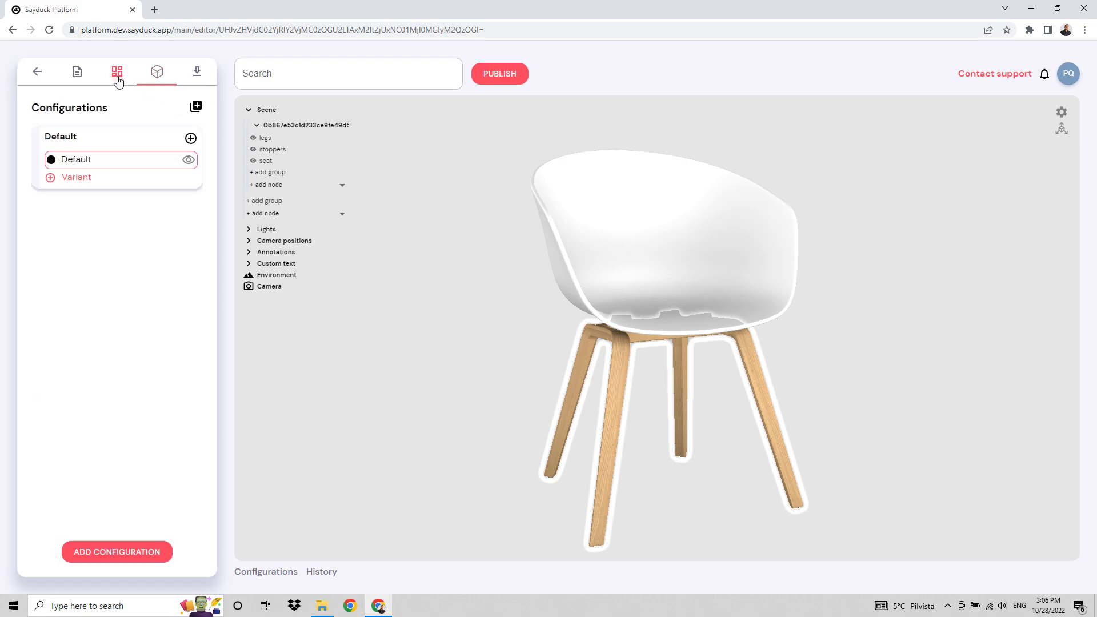
{"action": "left_click", "coordinate": [91, 162]}
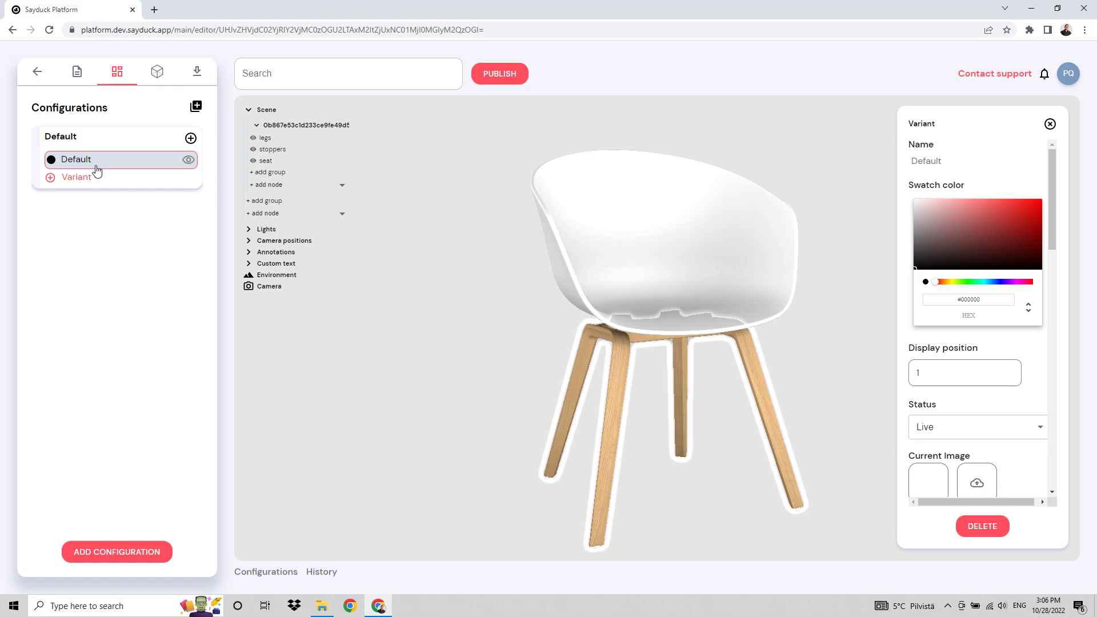
{"action": "left_click", "coordinate": [976, 158]}
{"action": "key", "text": "ctrl+a"}
{"action": "type", "text": "White"}
{"action": "key", "text": "Return"}
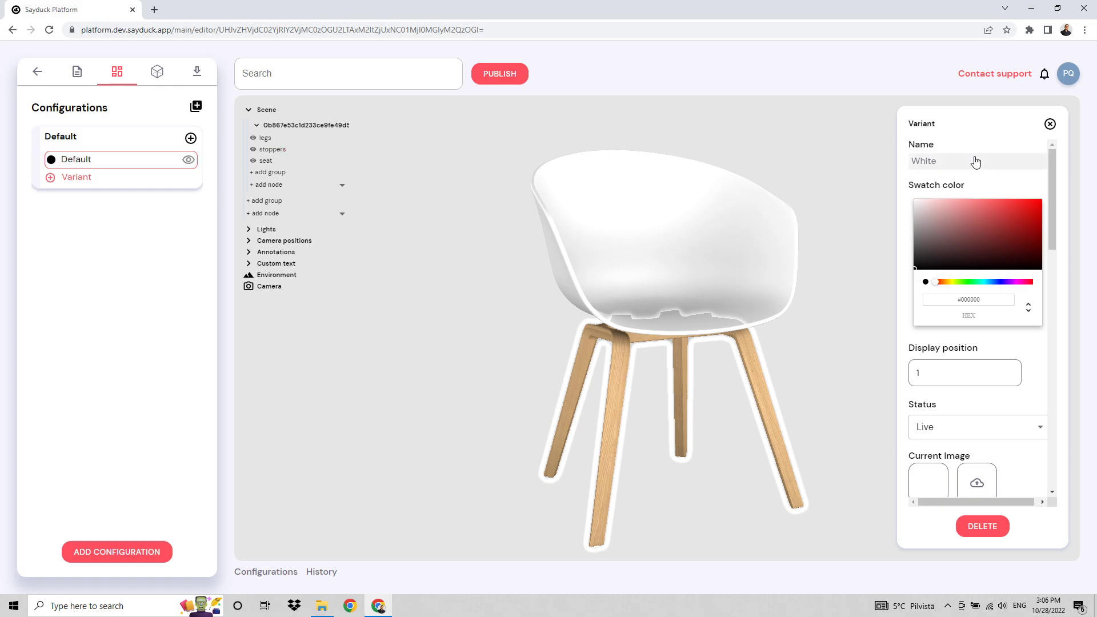
{"action": "left_click", "coordinate": [916, 202]}
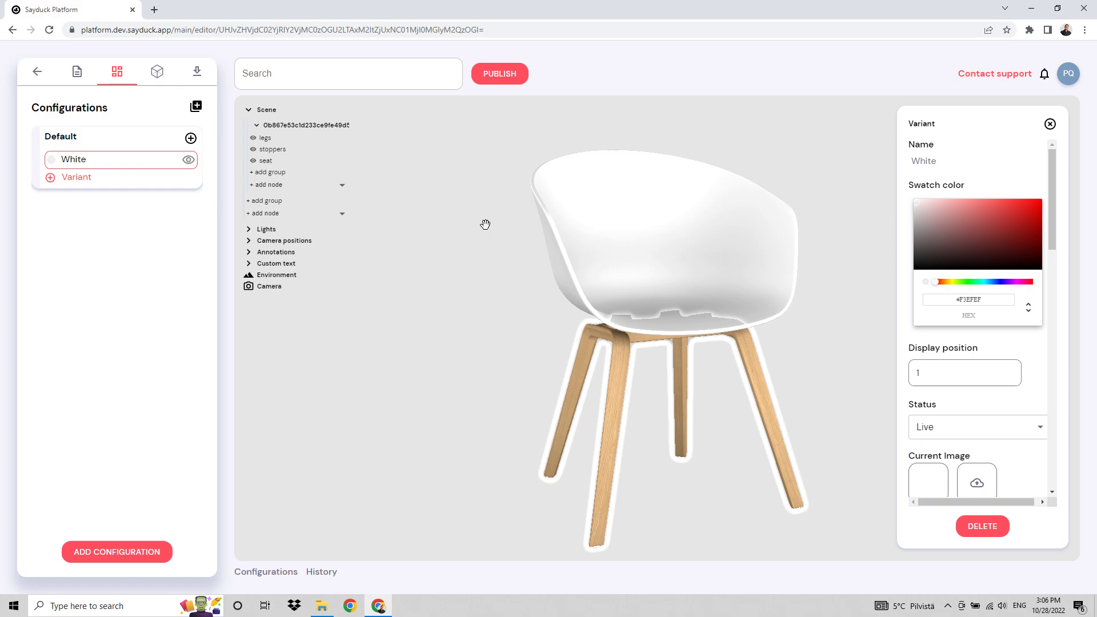
Add a second variant based on White, select it, and apply a newly created material to its chair seat.
{"action": "left_click", "coordinate": [76, 178]}
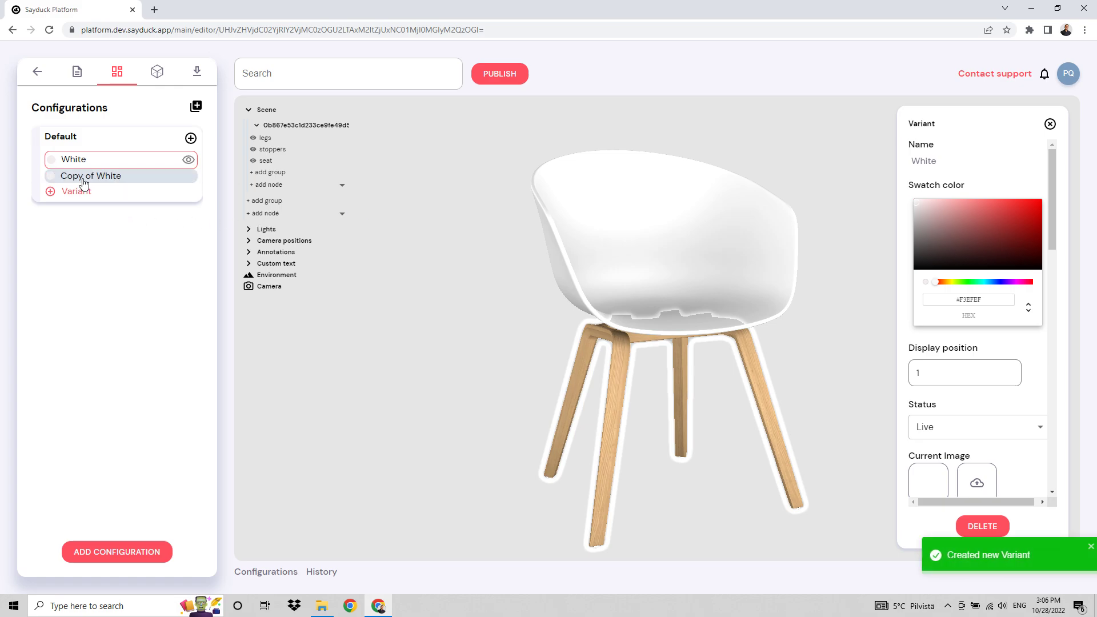
{"action": "left_click", "coordinate": [84, 181]}
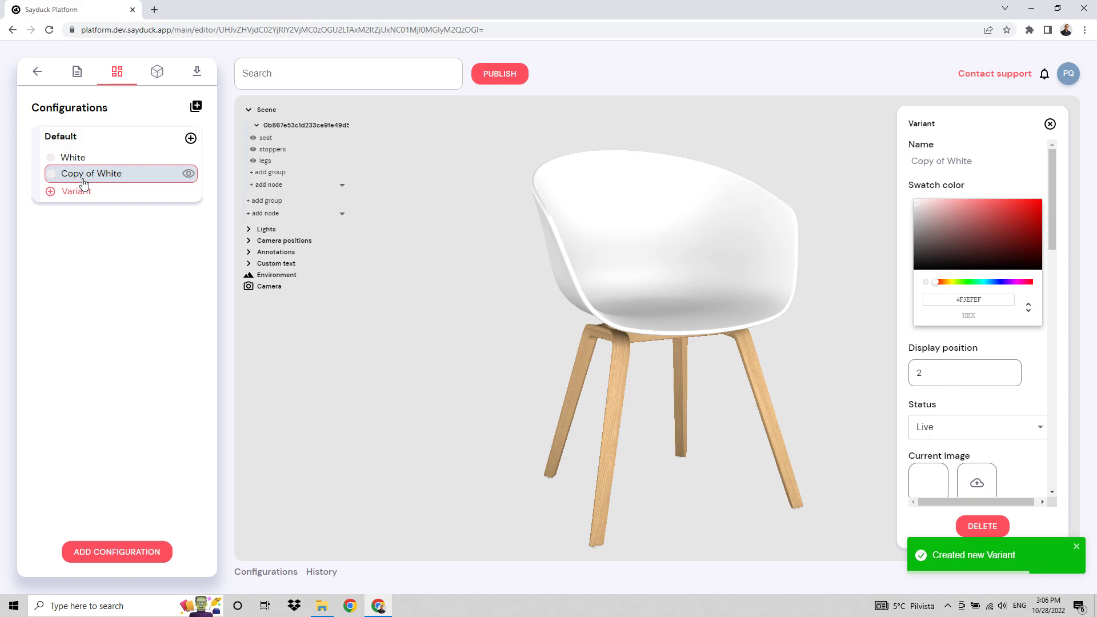
{"action": "left_click", "coordinate": [158, 74]}
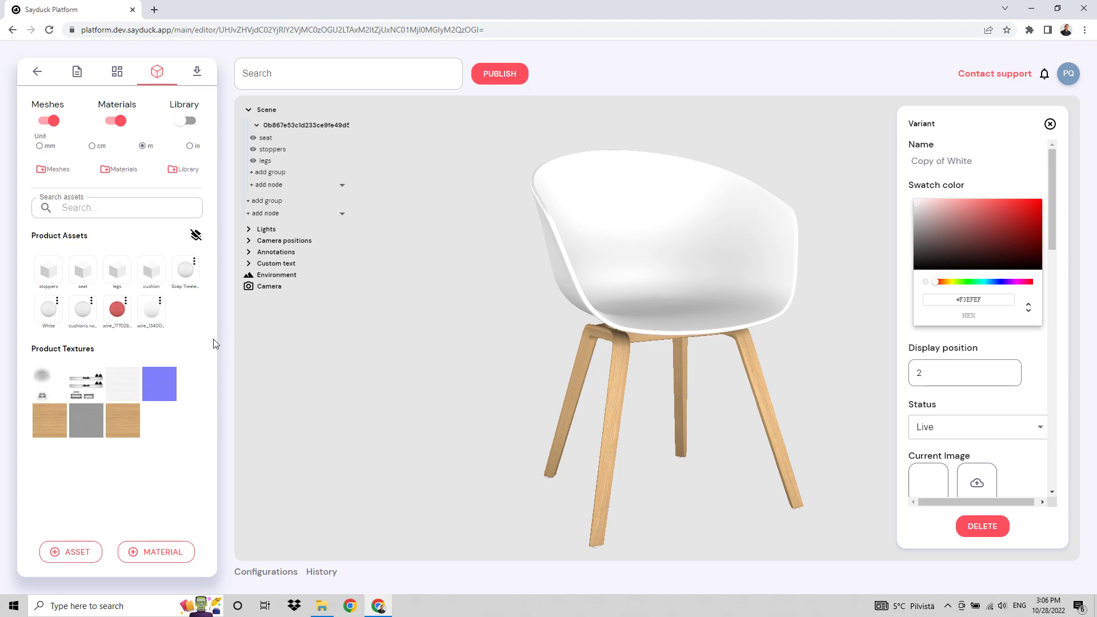
{"action": "left_click_drag", "start_coordinate": [398, 332], "coordinate": [395, 359]}
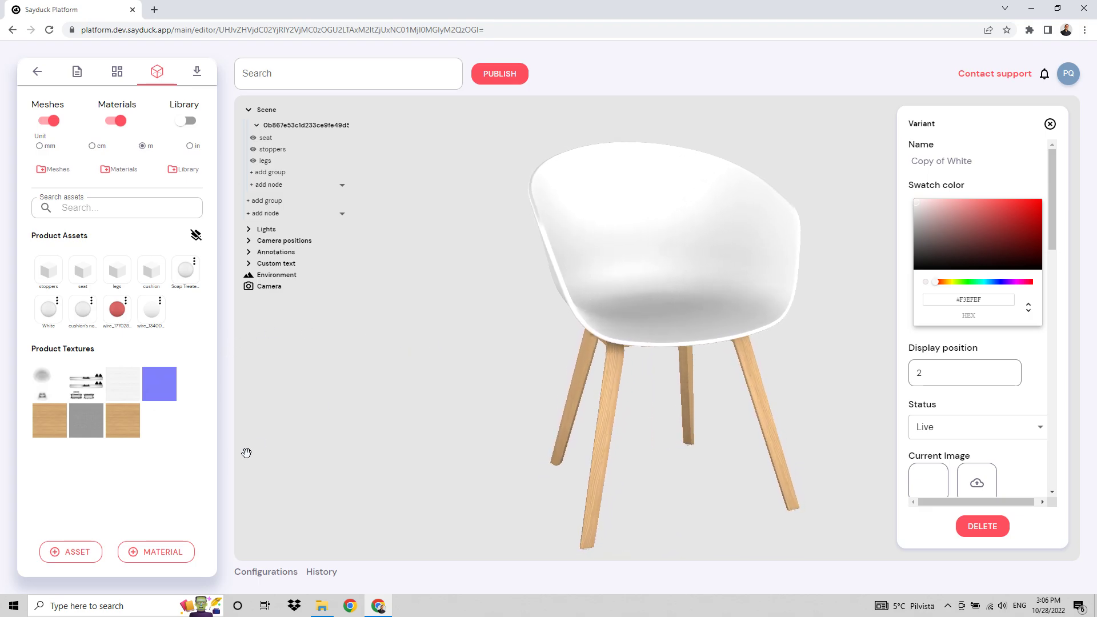
{"action": "left_click", "coordinate": [163, 552]}
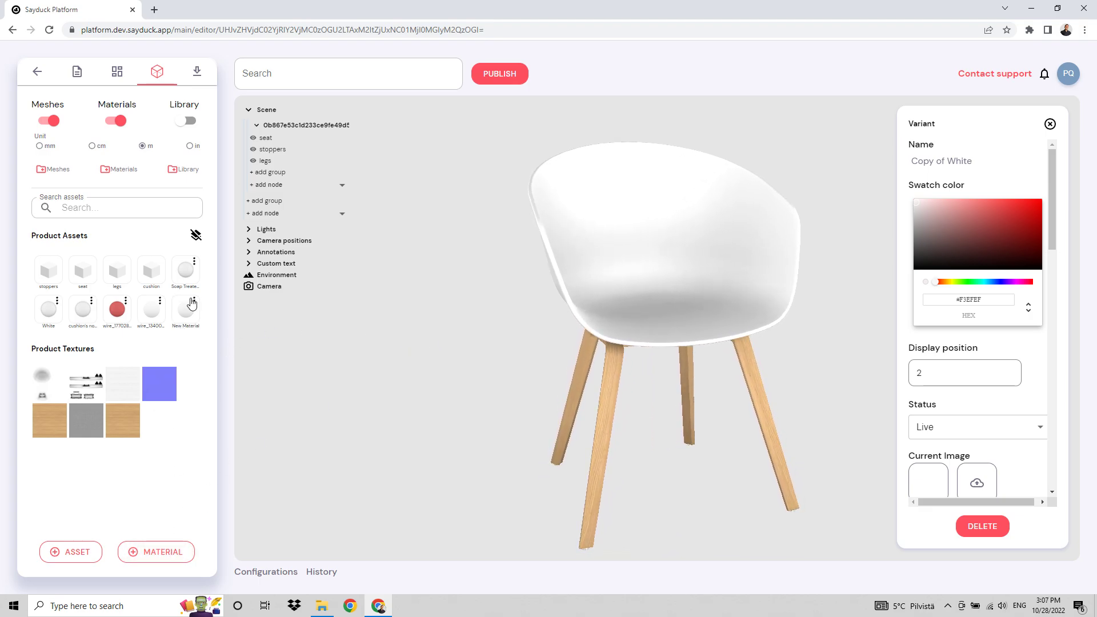
{"action": "left_click_drag", "start_coordinate": [203, 308], "coordinate": [656, 272]}
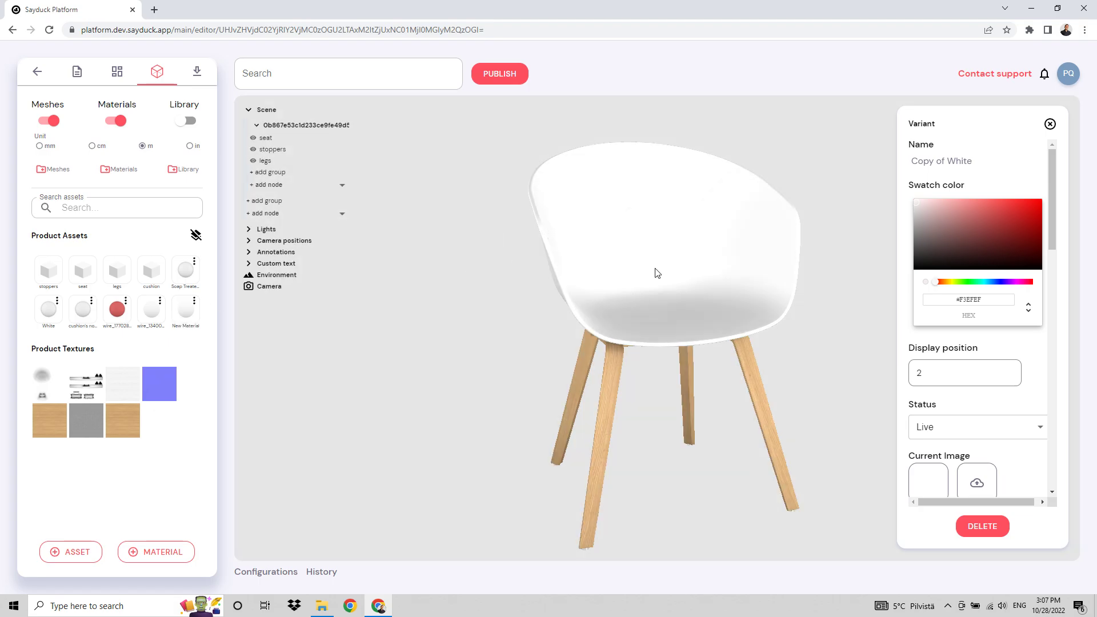
Set the new seat material's base color to dark red #9D1010 and its roughness factor to 0.75.
{"action": "left_click", "coordinate": [188, 311]}
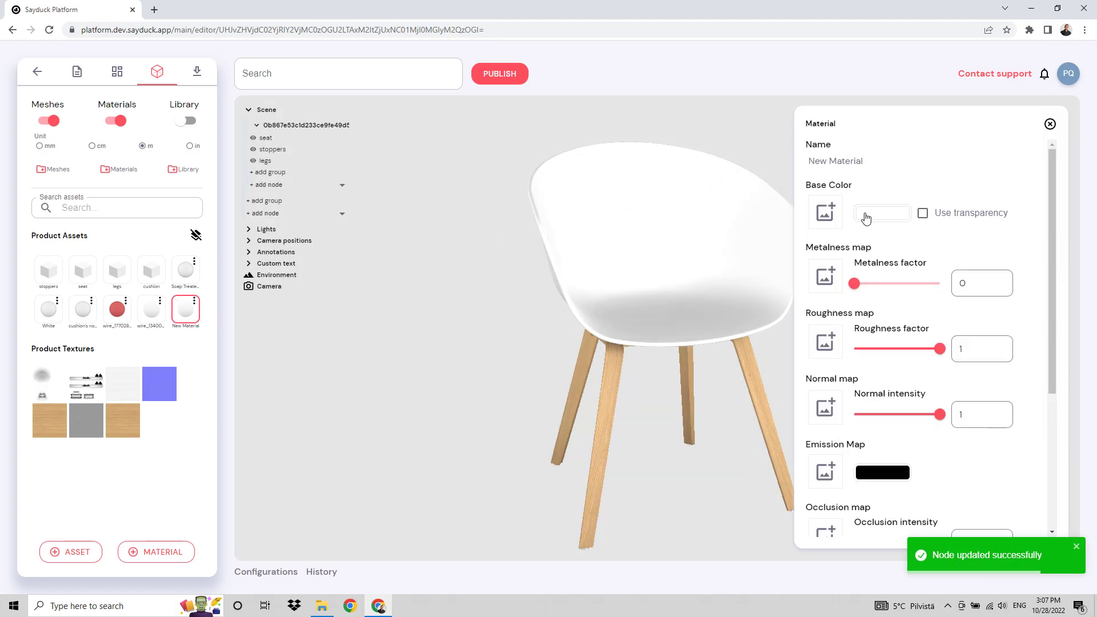
{"action": "left_click", "coordinate": [867, 217]}
{"action": "left_click", "coordinate": [969, 239]}
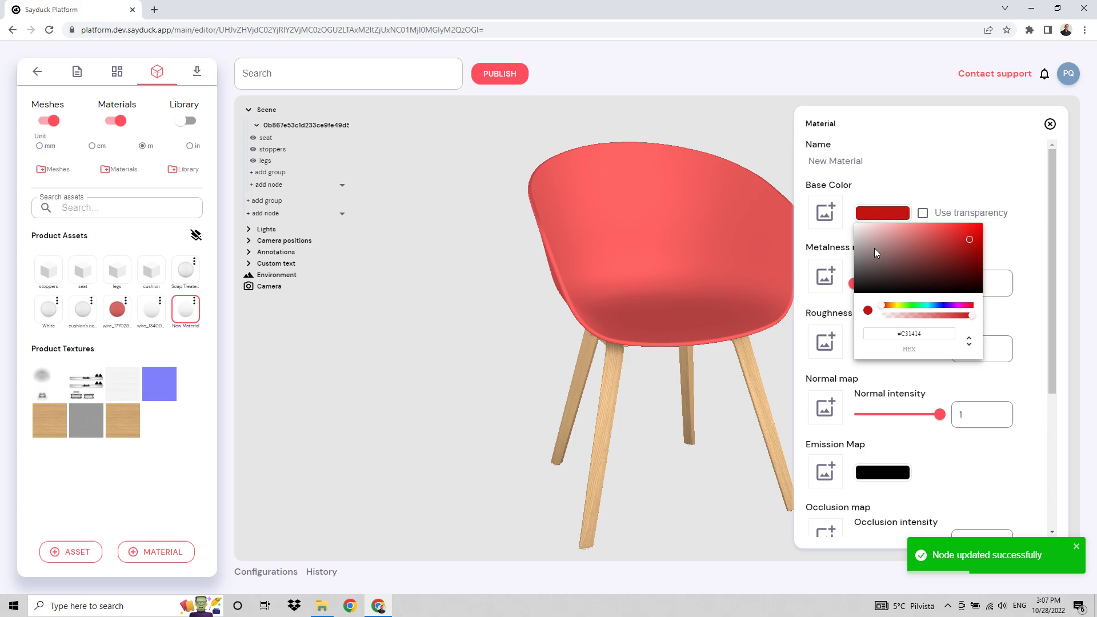
{"action": "left_click", "coordinate": [969, 249]}
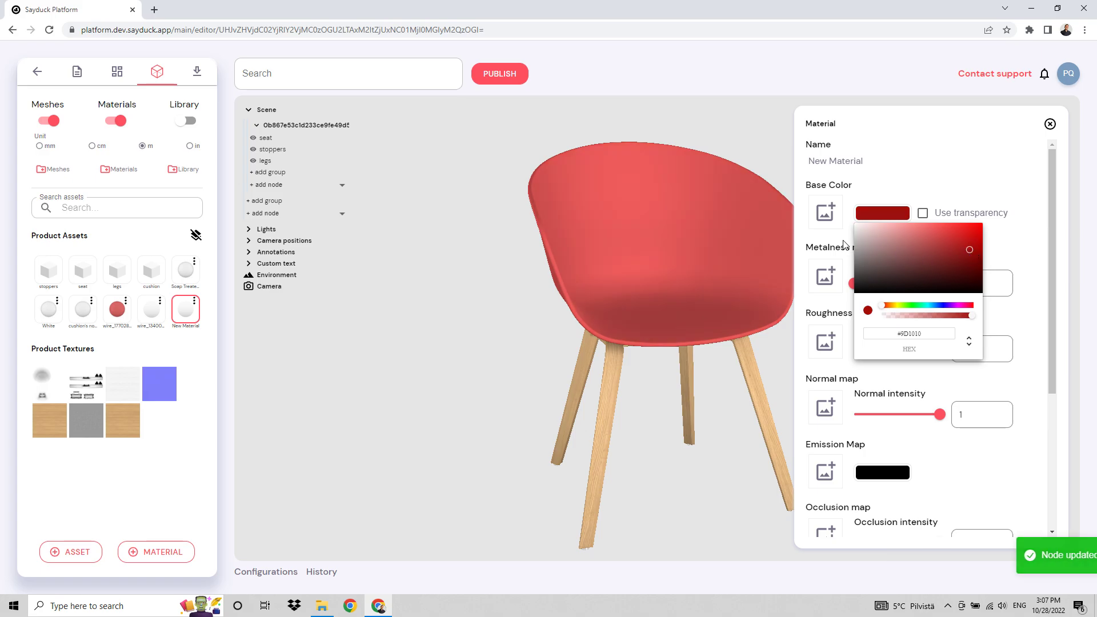
{"action": "left_click", "coordinate": [937, 346]}
{"action": "left_click_drag", "start_coordinate": [937, 346], "coordinate": [918, 347]}
Assign the uploaded seat ambient occlusion texture as the new seat material's occlusion map.
{"action": "scroll", "coordinate": [883, 400], "scroll_direction": "down", "scroll_amount": 3}
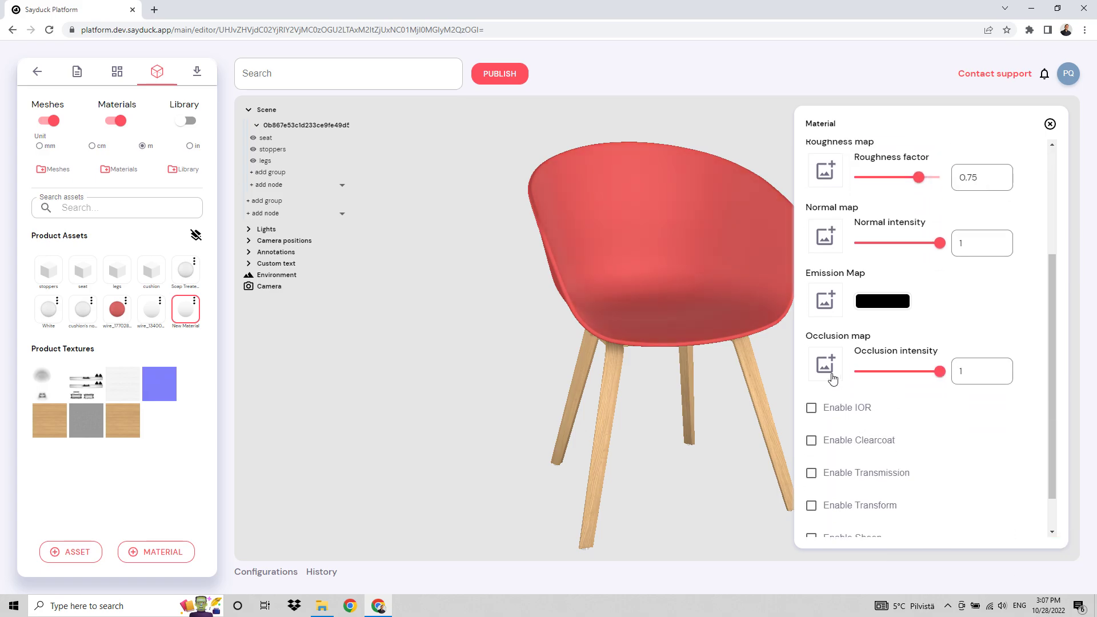
{"action": "left_click", "coordinate": [842, 445]}
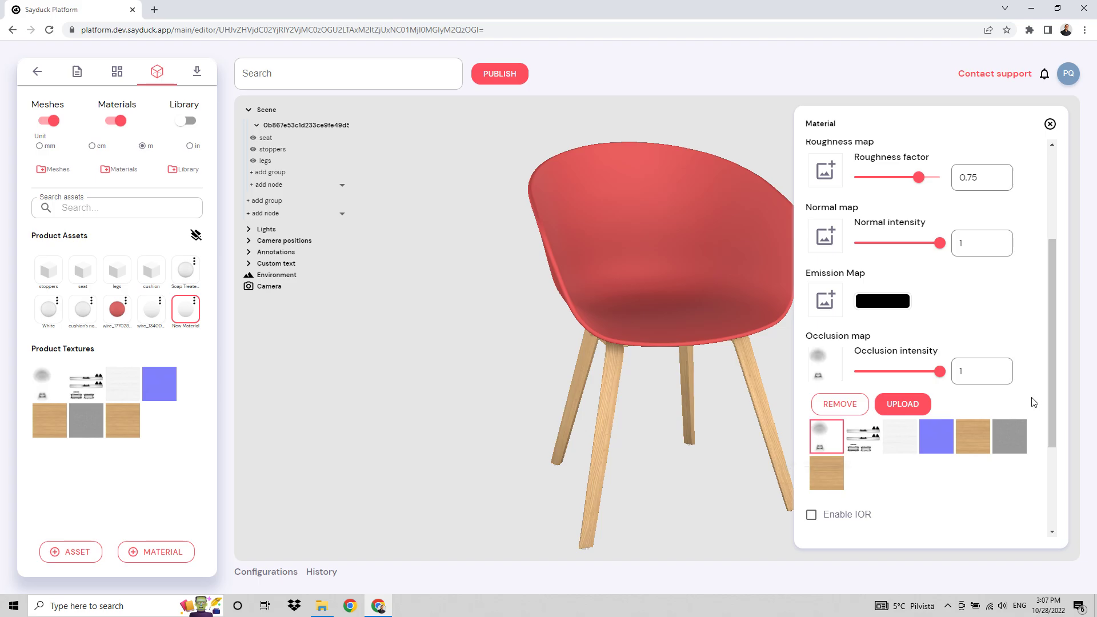
{"action": "left_click_drag", "start_coordinate": [631, 434], "coordinate": [665, 460]}
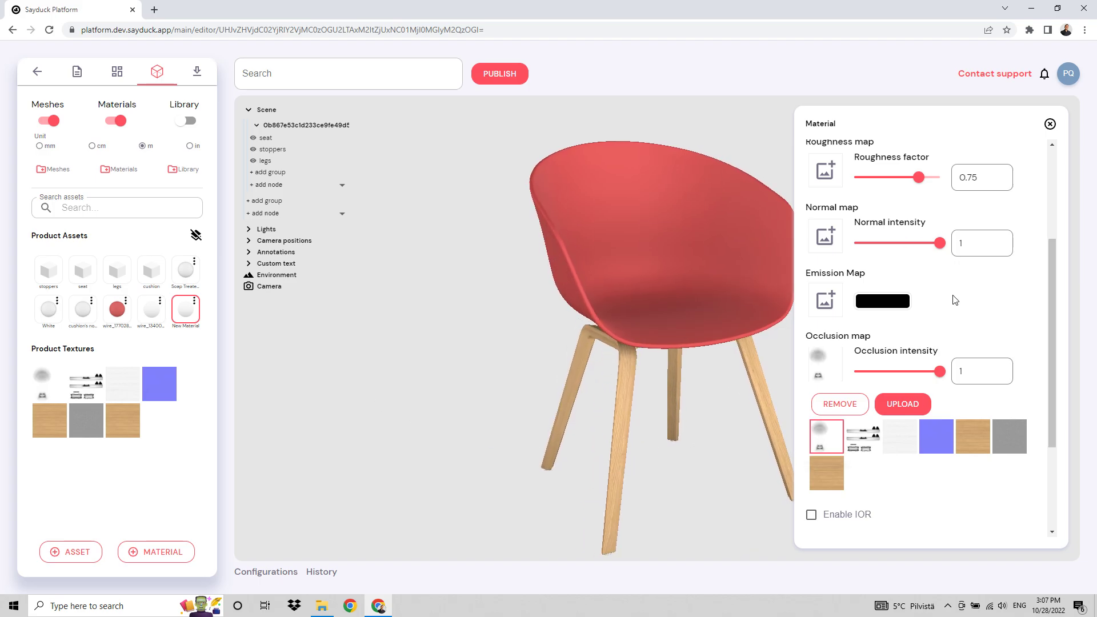
Rename the new seat material Red.
{"action": "scroll", "coordinate": [955, 300], "scroll_direction": "up", "scroll_amount": 3}
{"action": "left_click", "coordinate": [884, 160]}
{"action": "key", "text": "ctrl+a"}
{"action": "type", "text": "Red"}
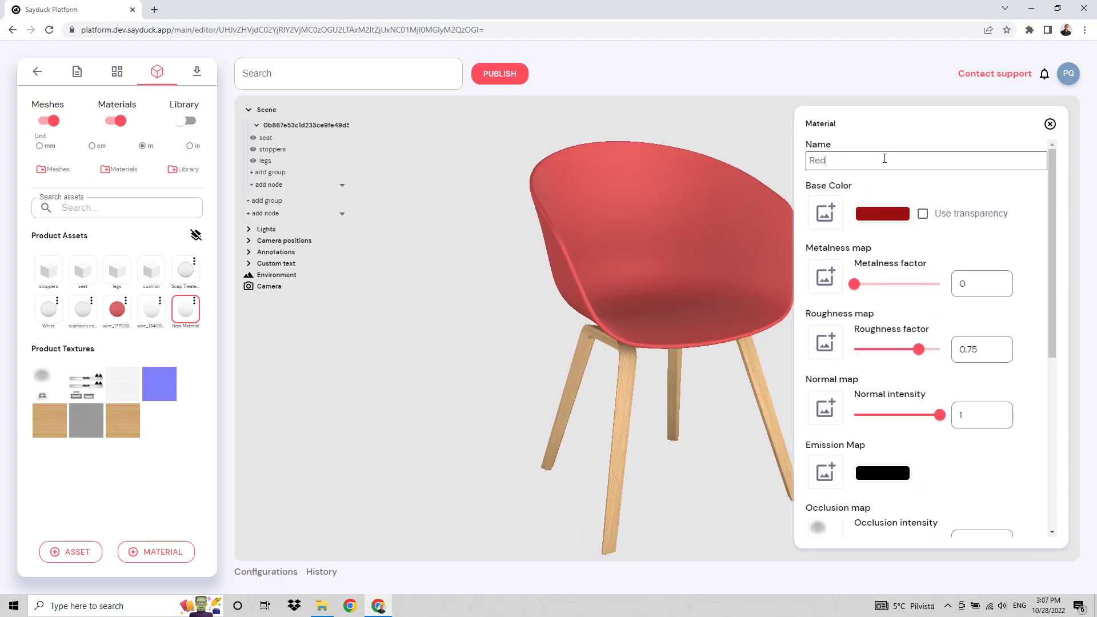
{"action": "key", "text": "Return"}
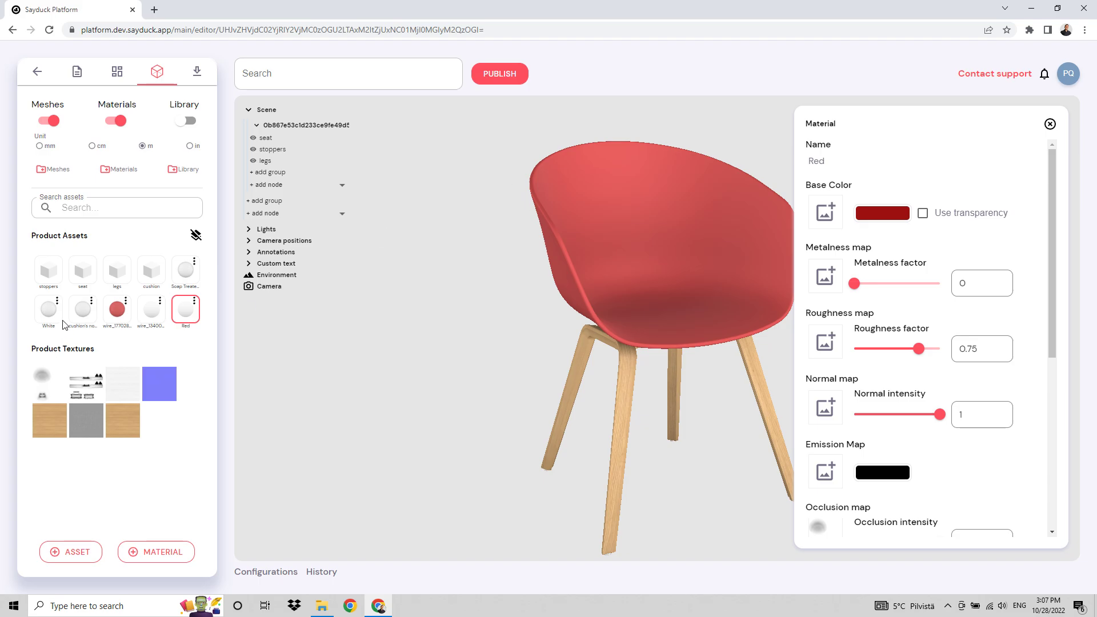
Duplicate the Soap Treated Oak material and set the copy's base color texture to baseColorMapLegs_blackStainOak.png.
{"action": "left_click", "coordinate": [195, 265]}
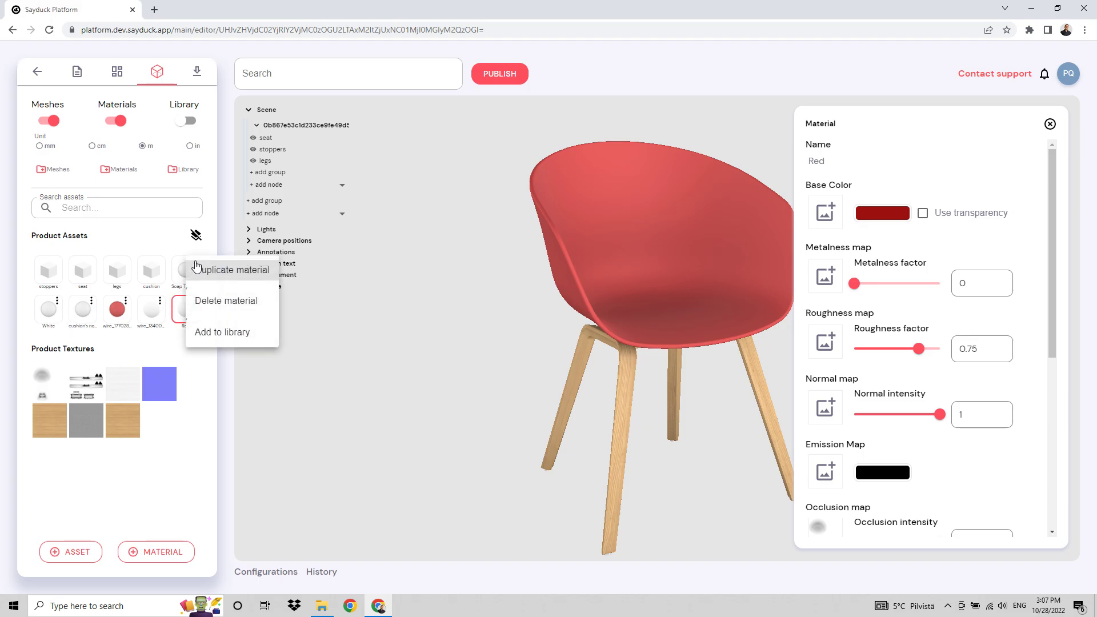
{"action": "left_click", "coordinate": [228, 271]}
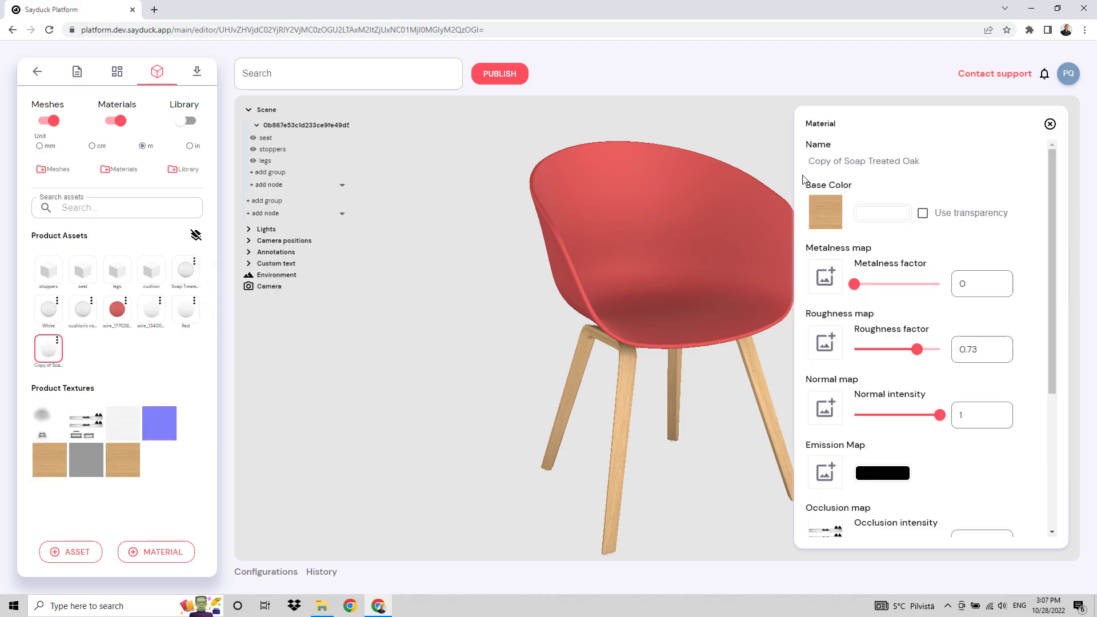
{"action": "left_click", "coordinate": [832, 211]}
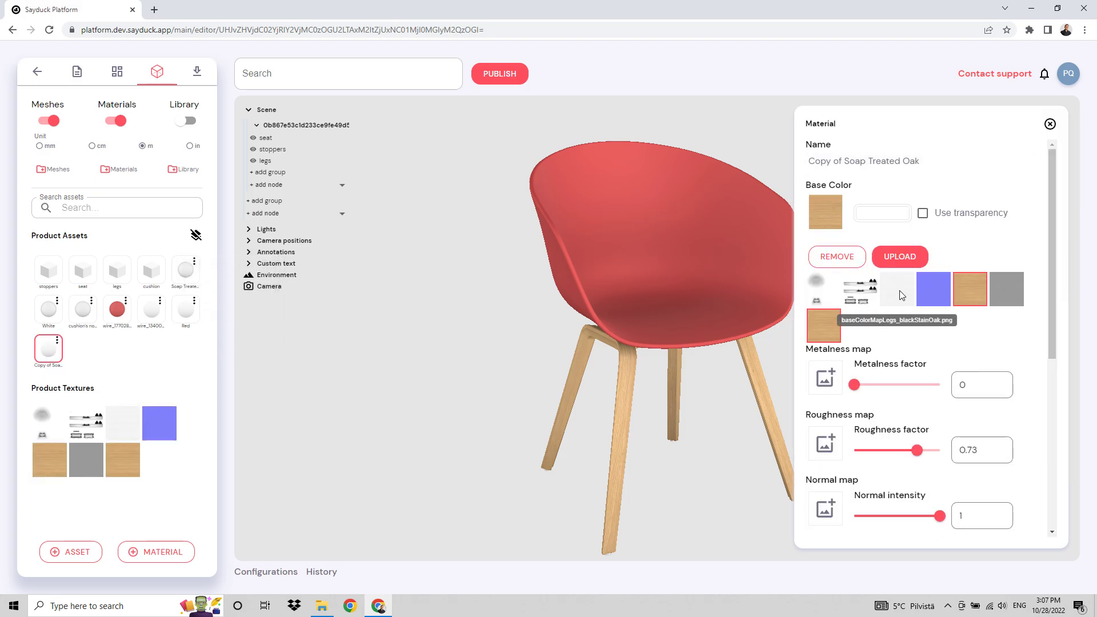
{"action": "left_click", "coordinate": [888, 299]}
{"action": "left_click", "coordinate": [832, 229]}
{"action": "left_click", "coordinate": [832, 222]}
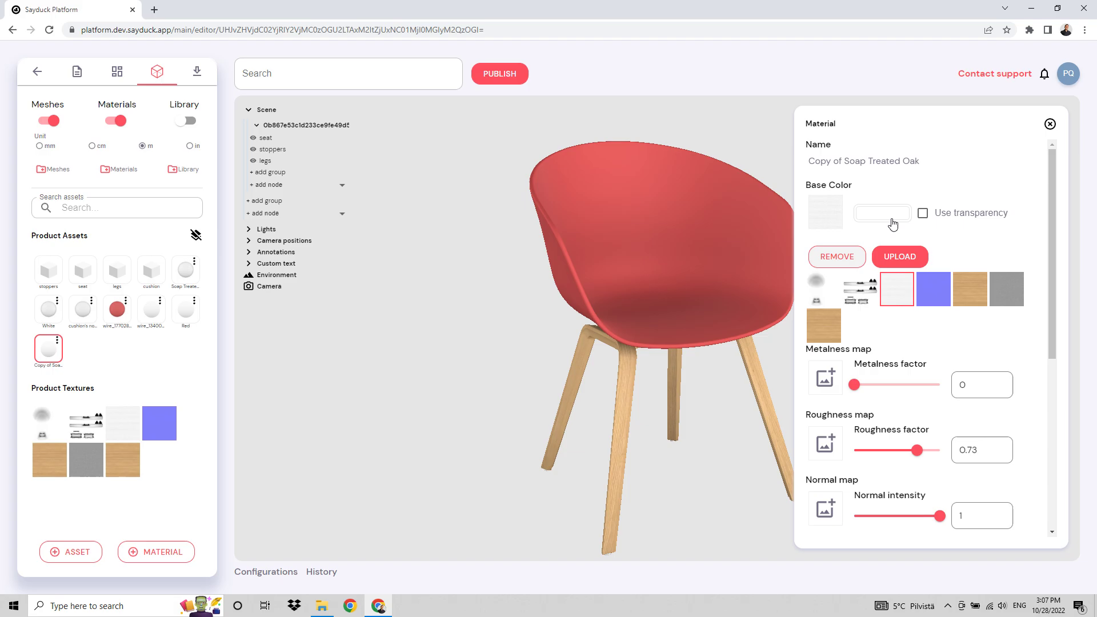
Set the duplicated oak material's base color to black and its base color texture to the legs ambient occlusion image.
{"action": "left_click", "coordinate": [890, 218]}
{"action": "left_click_drag", "start_coordinate": [875, 286], "coordinate": [851, 282]}
{"action": "left_click", "coordinate": [851, 285]}
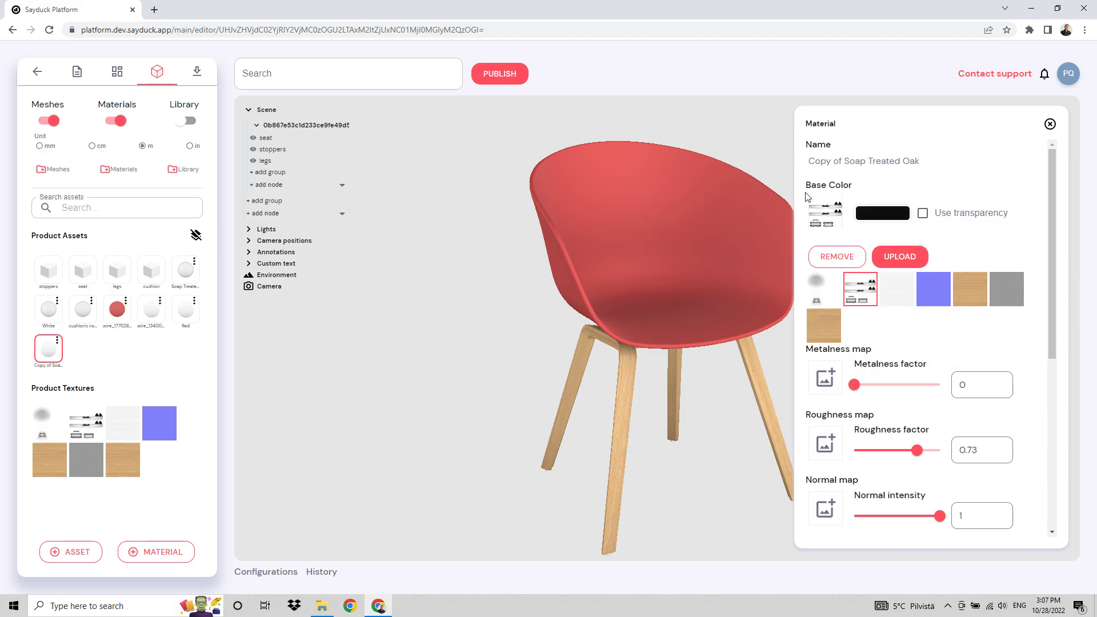
{"action": "left_click", "coordinate": [832, 212]}
Apply the Copy of Soap Treated Oak material to the chair's legs and close the material settings.
{"action": "scroll", "coordinate": [855, 405], "scroll_direction": "down", "scroll_amount": 2}
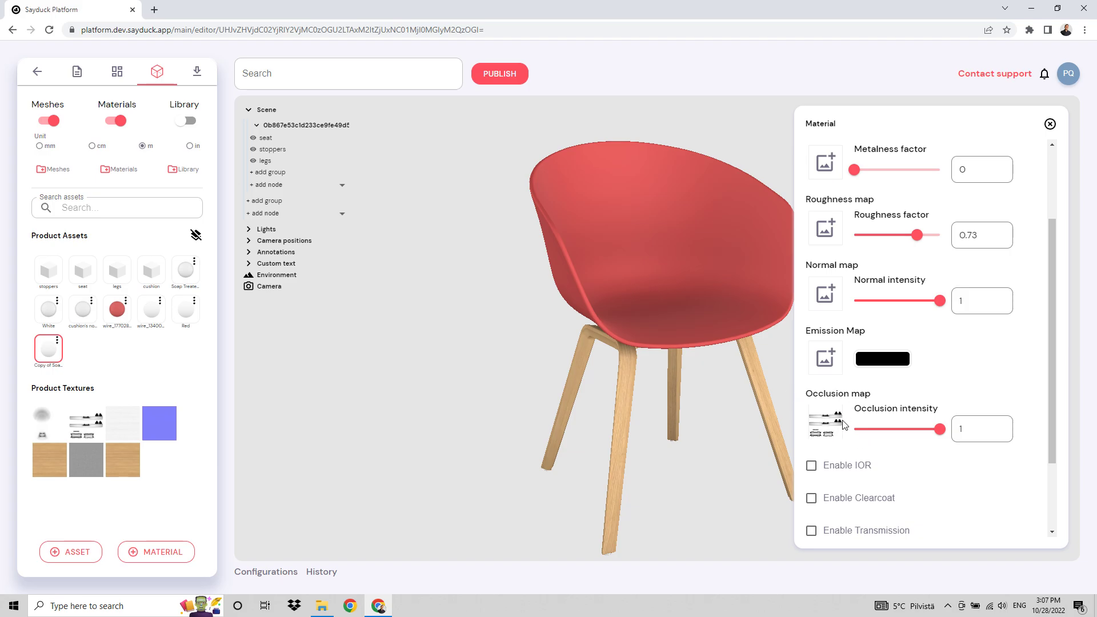
{"action": "scroll", "coordinate": [837, 418], "scroll_direction": "up", "scroll_amount": 2}
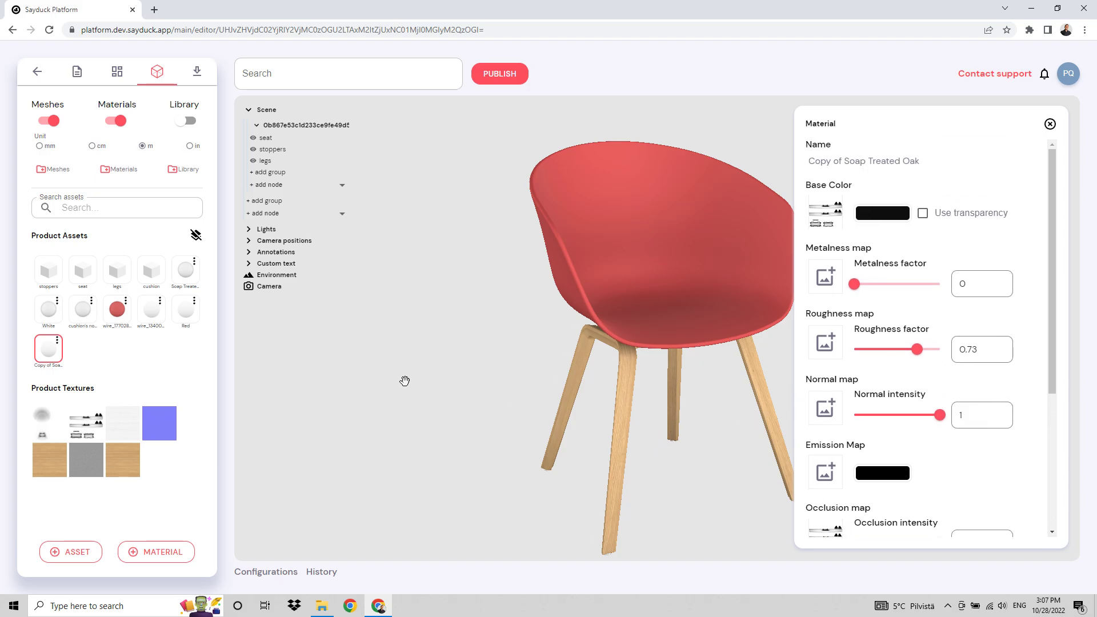
{"action": "left_click_drag", "start_coordinate": [48, 348], "coordinate": [631, 397]}
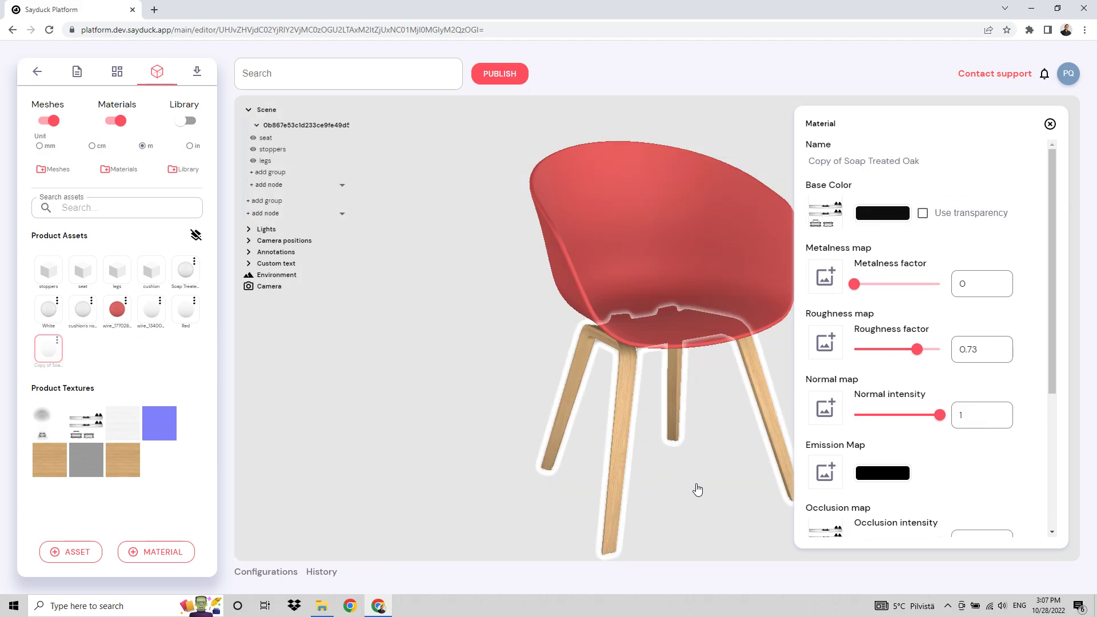
{"action": "left_click", "coordinate": [1051, 124]}
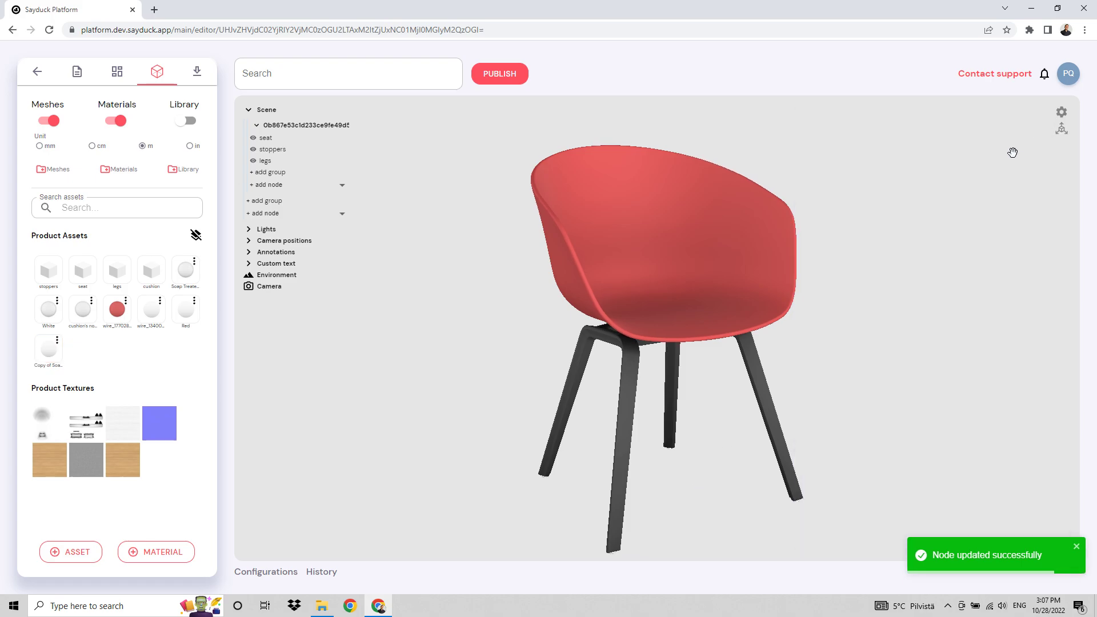
Rename the Copy of White variant Red, set its swatch color to #EA1111, and close the variant settings.
{"action": "left_click", "coordinate": [117, 71]}
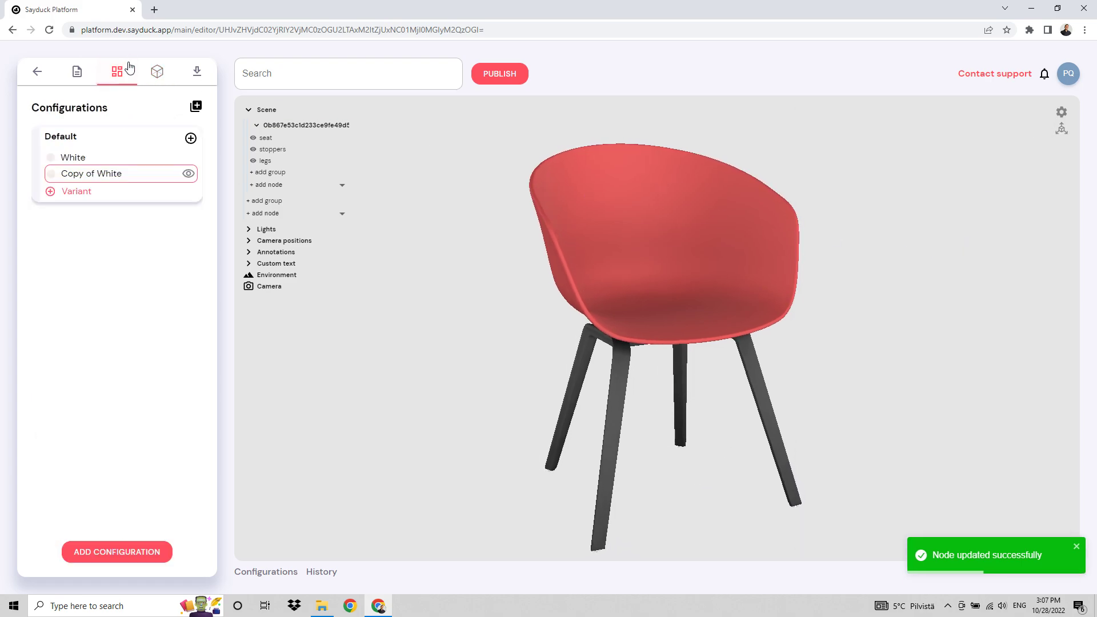
{"action": "left_click", "coordinate": [80, 176]}
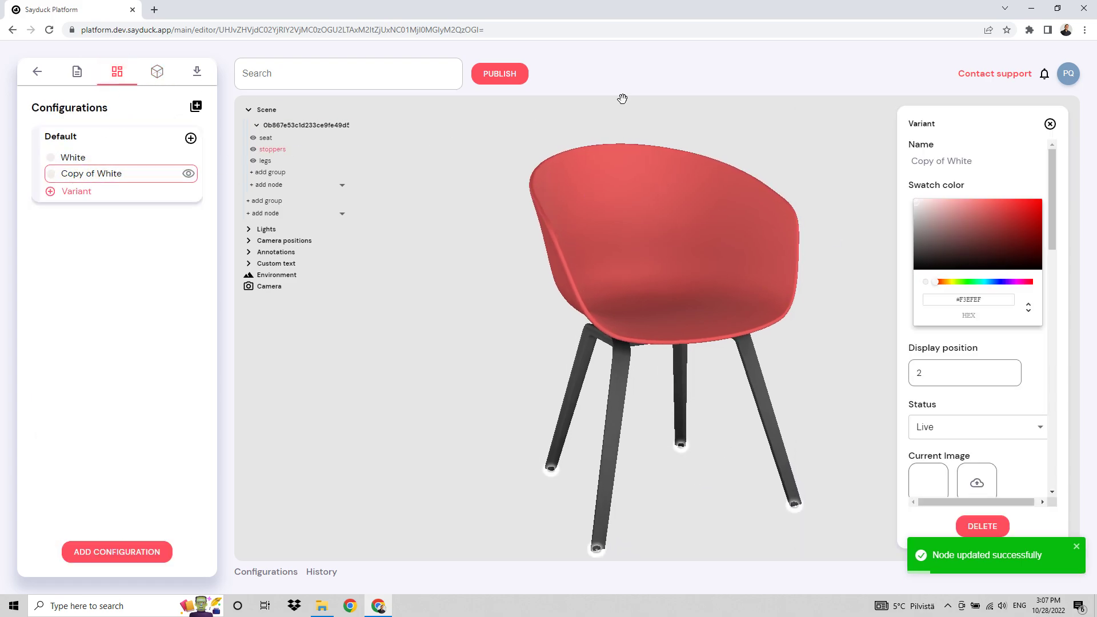
{"action": "triple_click", "coordinate": [995, 161]}
{"action": "type", "text": "Red"}
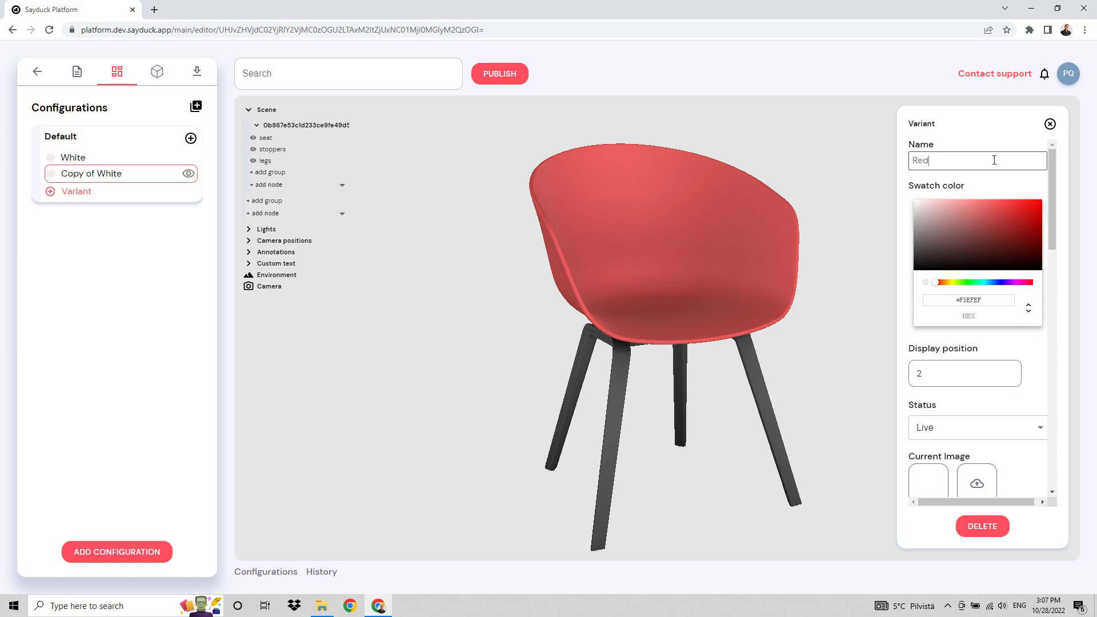
{"action": "left_click", "coordinate": [1033, 204]}
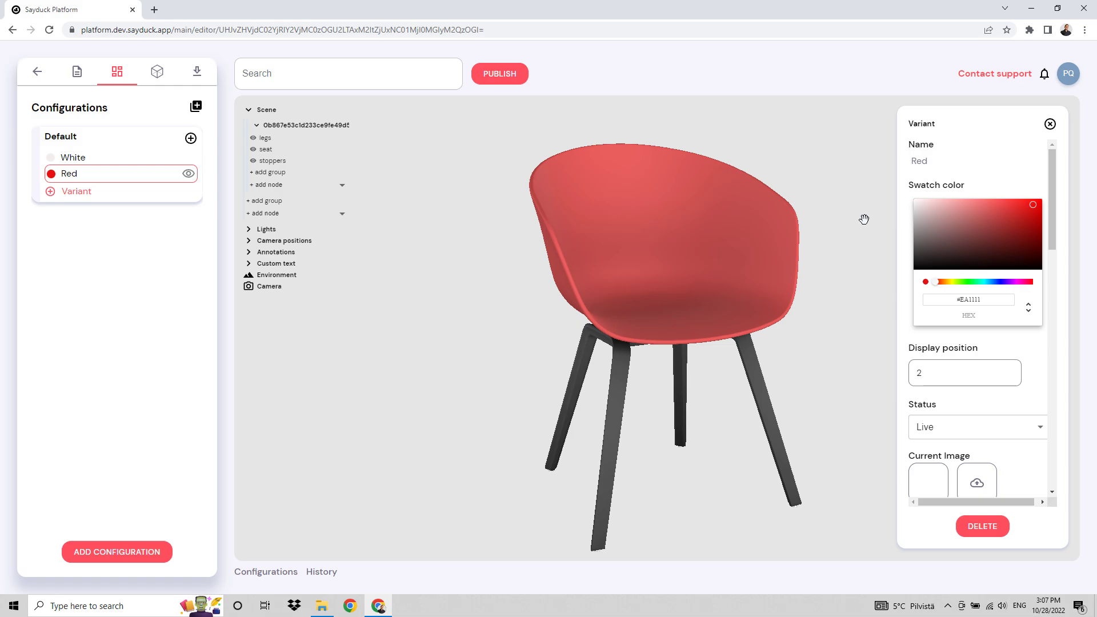
{"action": "left_click_drag", "start_coordinate": [396, 267], "coordinate": [405, 269]}
{"action": "left_click_drag", "start_coordinate": [491, 271], "coordinate": [452, 286]}
{"action": "left_click", "coordinate": [1050, 124]}
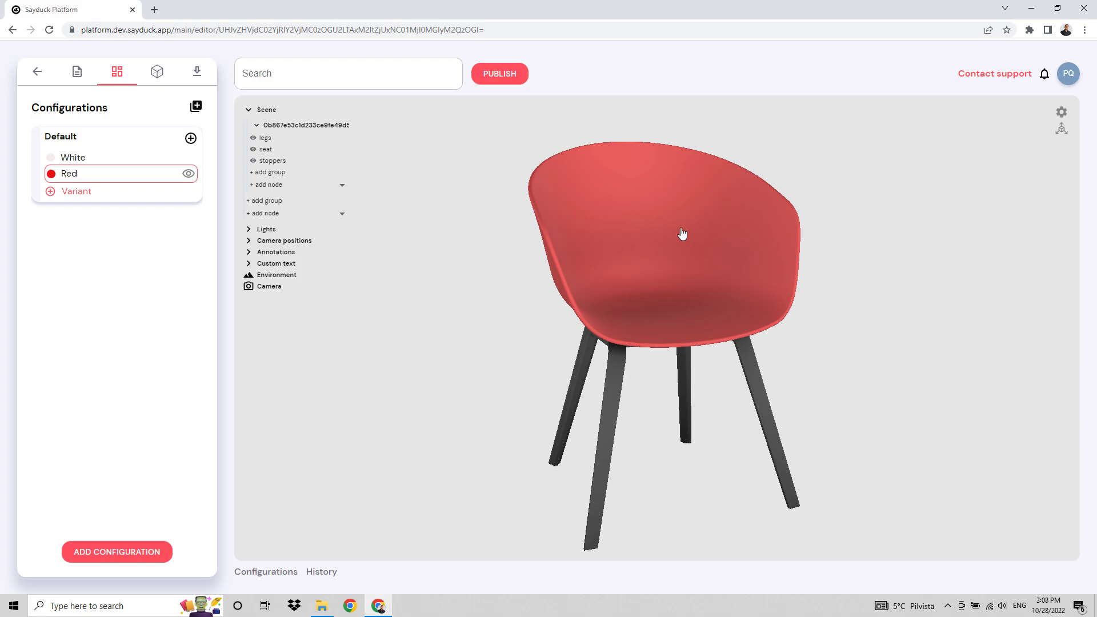
{"action": "left_click_drag", "start_coordinate": [852, 309], "coordinate": [857, 296]}
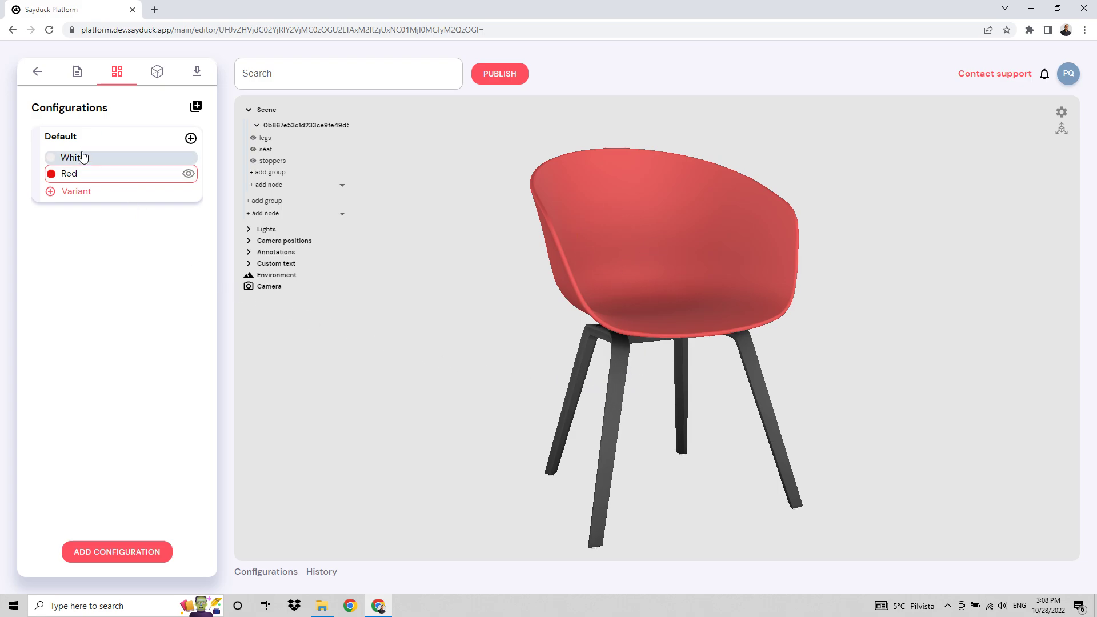
Add a new configuration to the product and name it Legs.
{"action": "left_click", "coordinate": [110, 552]}
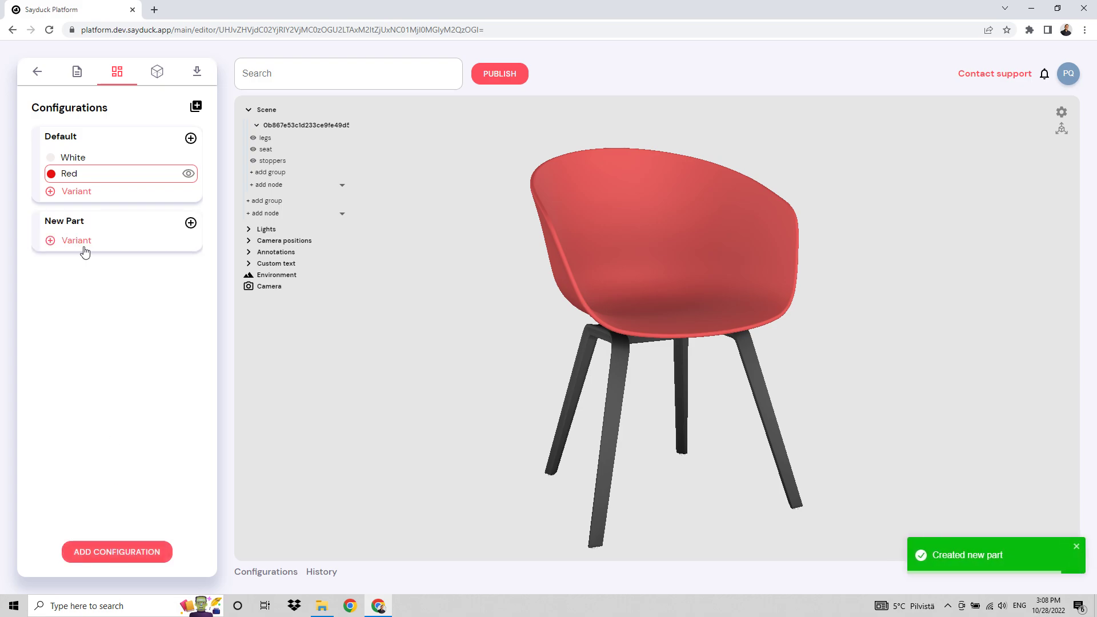
{"action": "left_click", "coordinate": [67, 221]}
{"action": "triple_click", "coordinate": [974, 261]}
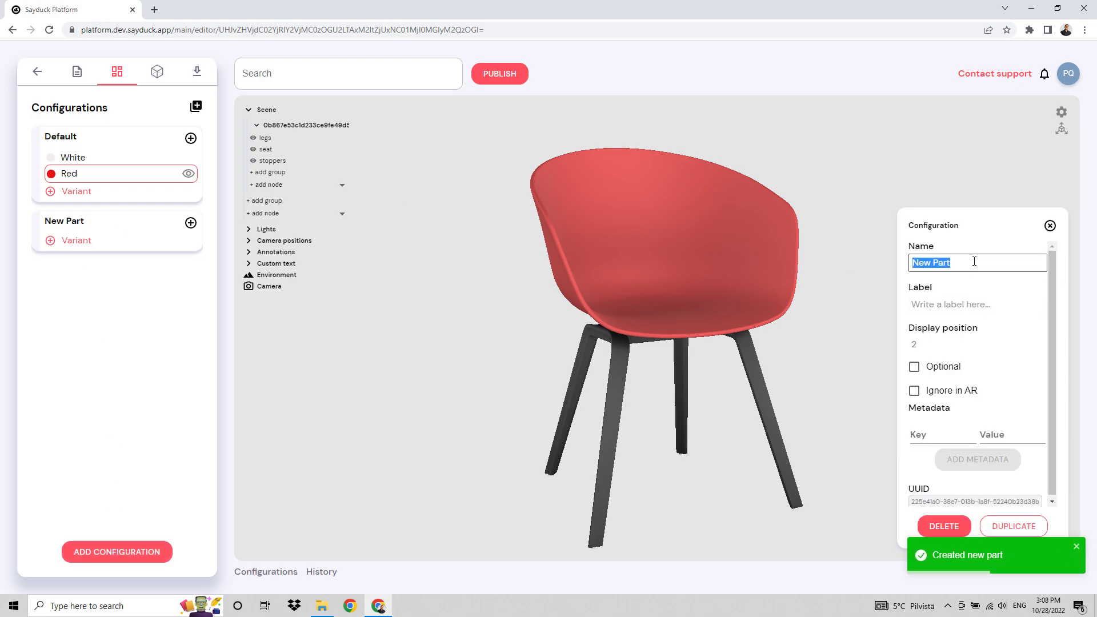
{"action": "type", "text": "Leg"}
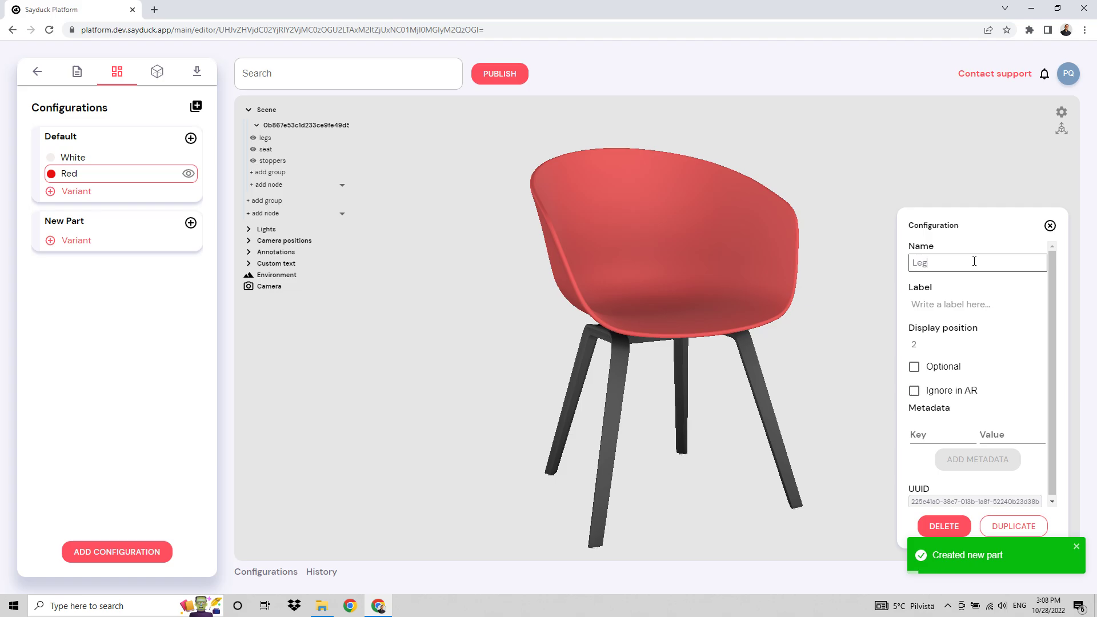
{"action": "type", "text": "s"}
{"action": "left_click", "coordinate": [481, 189]}
Rename the Default configuration Seat and add a new variant to the Legs configuration.
{"action": "left_click", "coordinate": [80, 139]}
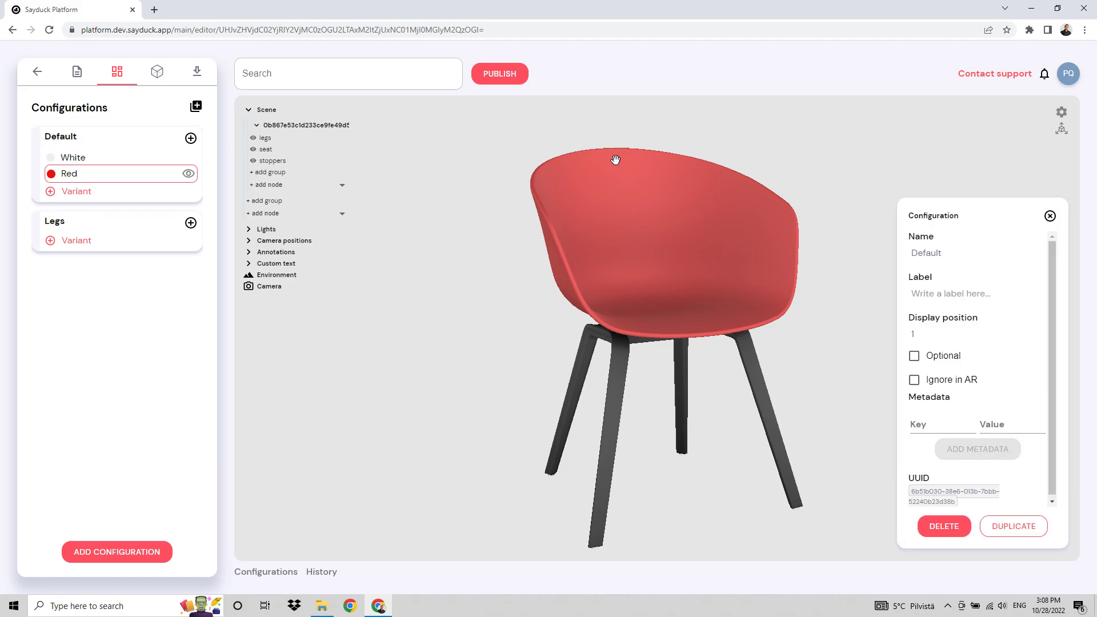
{"action": "triple_click", "coordinate": [960, 252]}
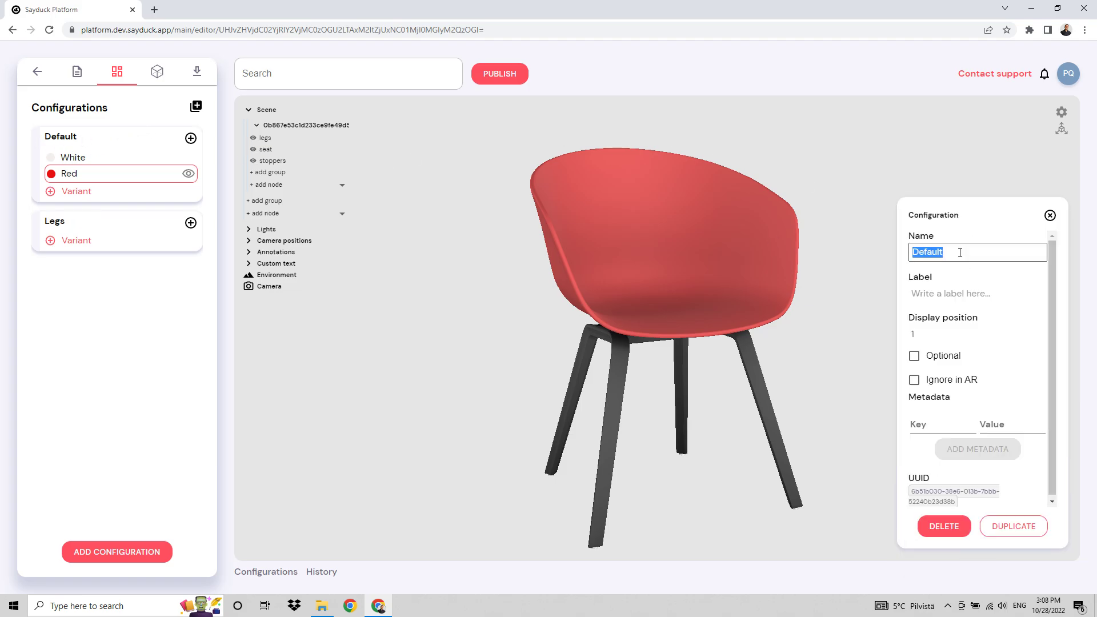
{"action": "type", "text": "Seat"}
{"action": "key", "text": "Return"}
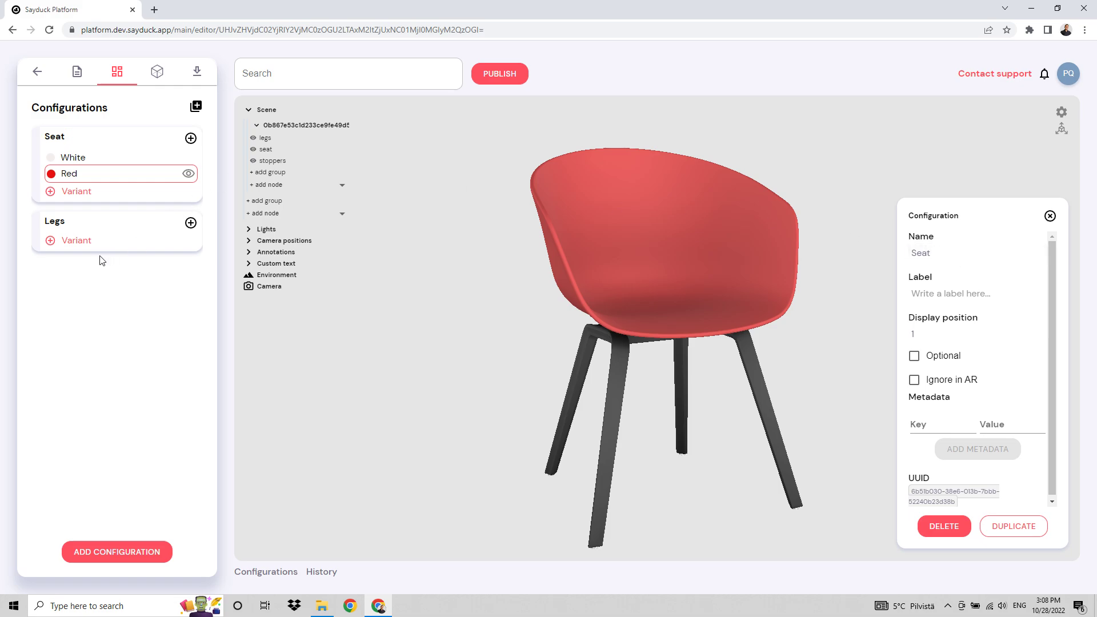
{"action": "left_click", "coordinate": [76, 241]}
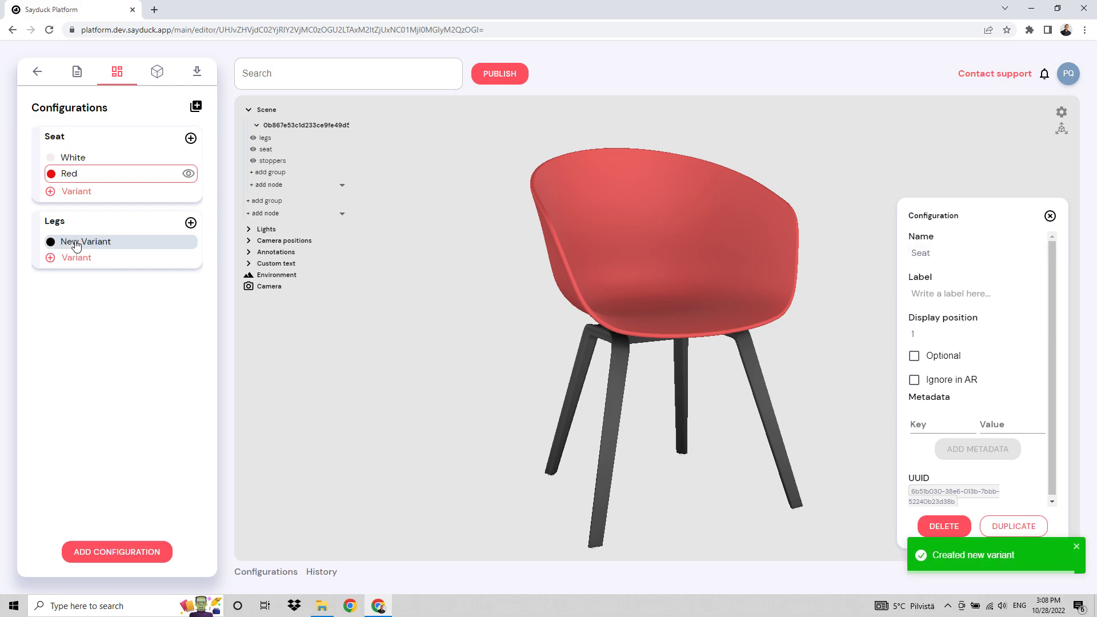
{"action": "left_click", "coordinate": [117, 245]}
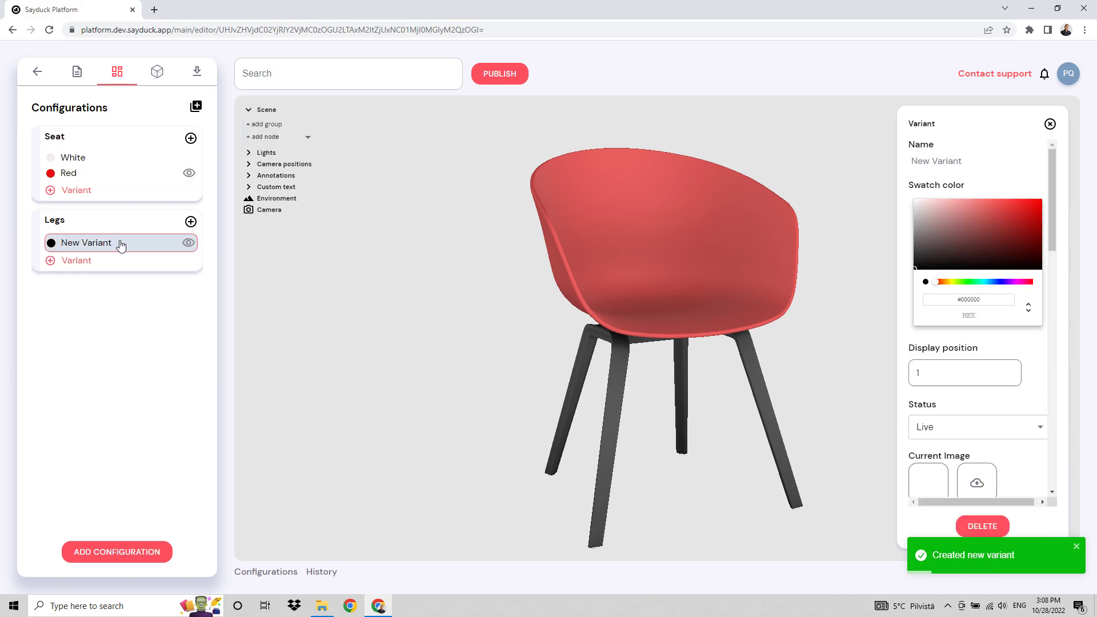
Remove the legs node from both the Red and White variants of the Seat configuration.
{"action": "left_click", "coordinate": [80, 173]}
{"action": "left_click", "coordinate": [267, 138]}
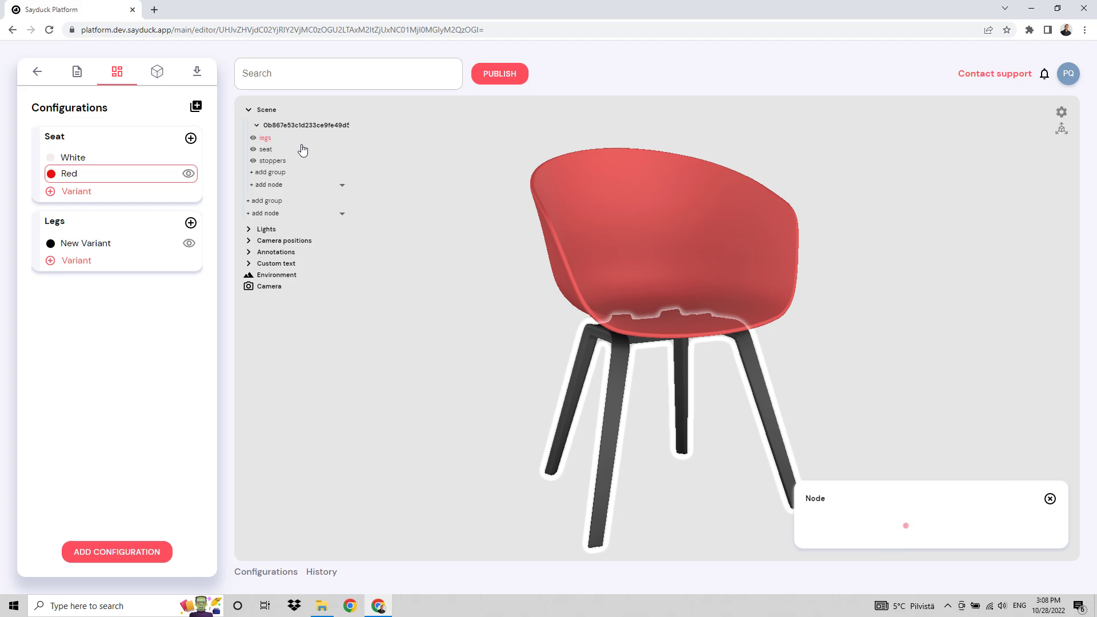
{"action": "left_click", "coordinate": [1000, 525]}
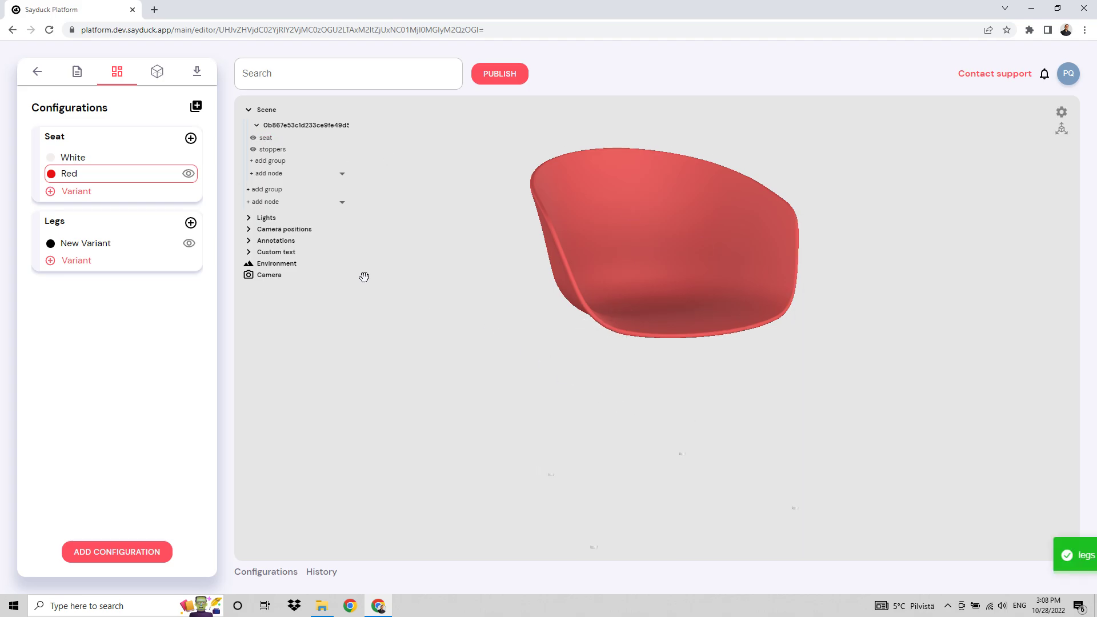
{"action": "left_click", "coordinate": [74, 160]}
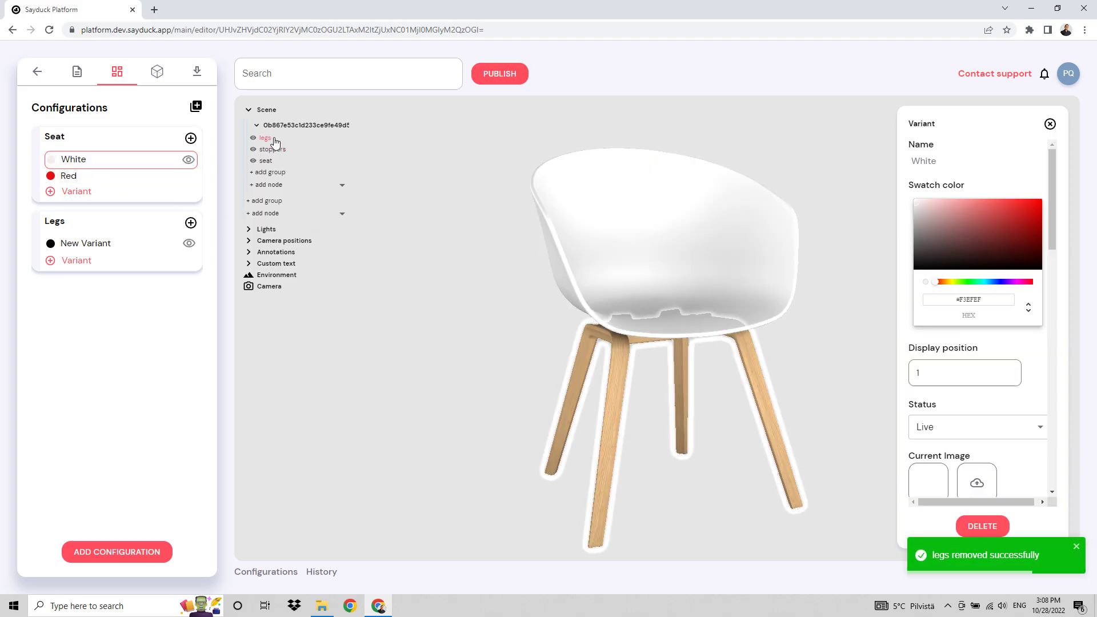
{"action": "left_click", "coordinate": [265, 138]}
{"action": "left_click", "coordinate": [995, 527]}
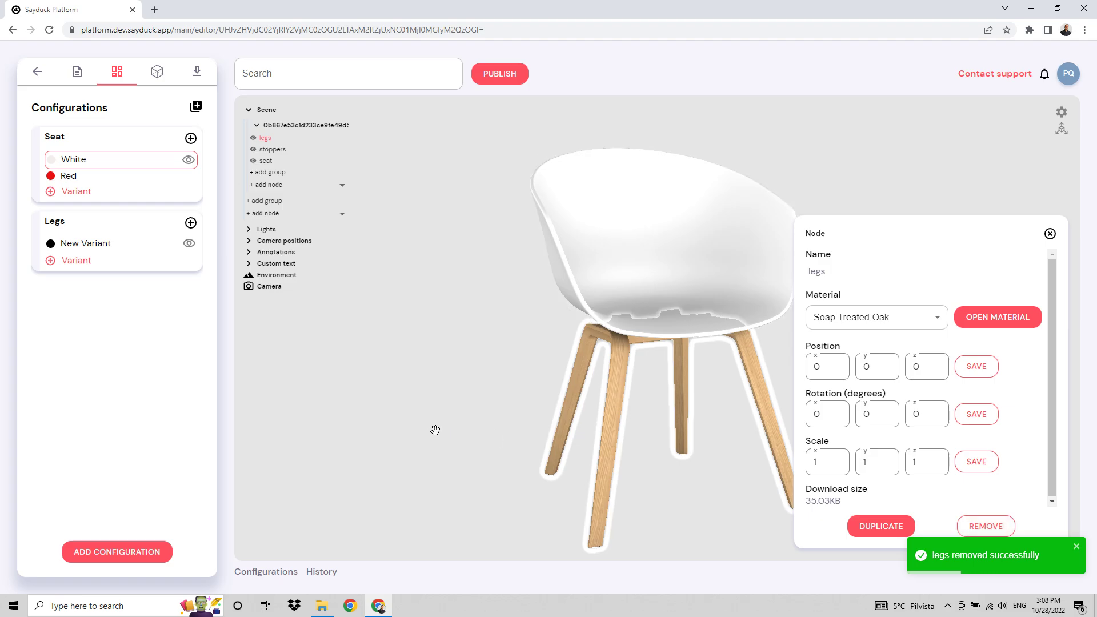
{"action": "left_click", "coordinate": [994, 525]}
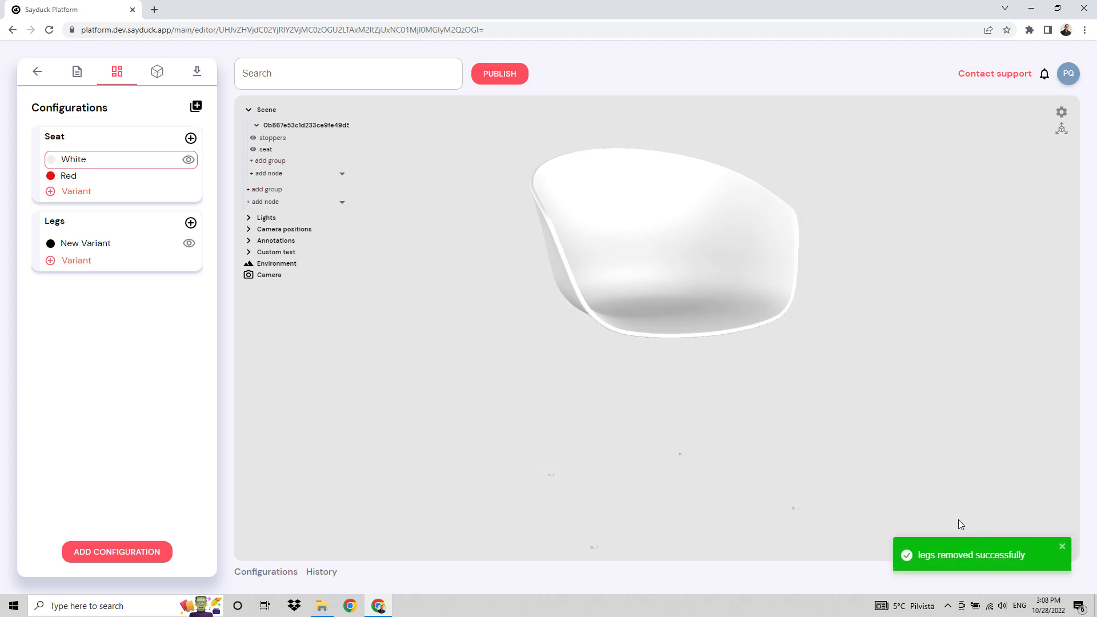
Add the legs node to the new Legs variant and apply the Soap Treated Oak material to it.
{"action": "left_click", "coordinate": [95, 243]}
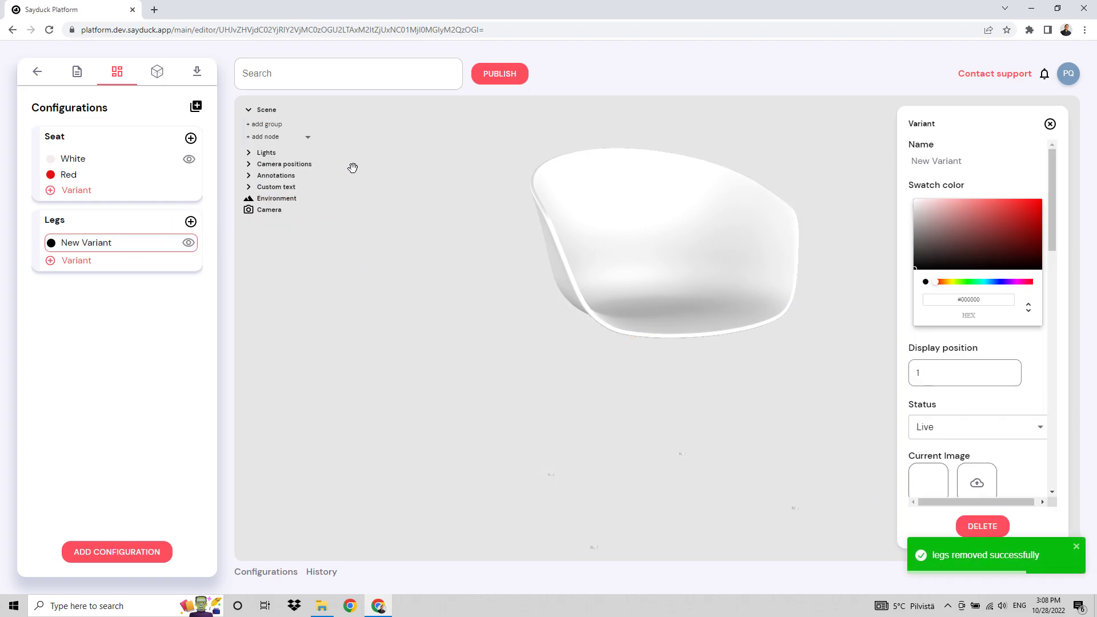
{"action": "left_click", "coordinate": [295, 141]}
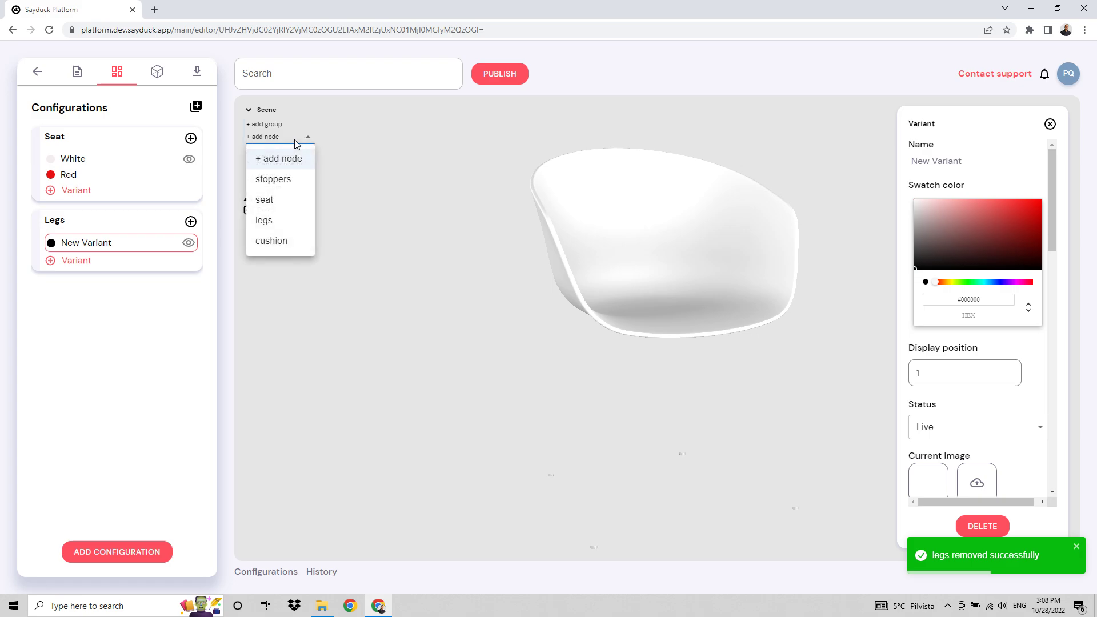
{"action": "left_click", "coordinate": [272, 224]}
{"action": "left_click", "coordinate": [1050, 124]}
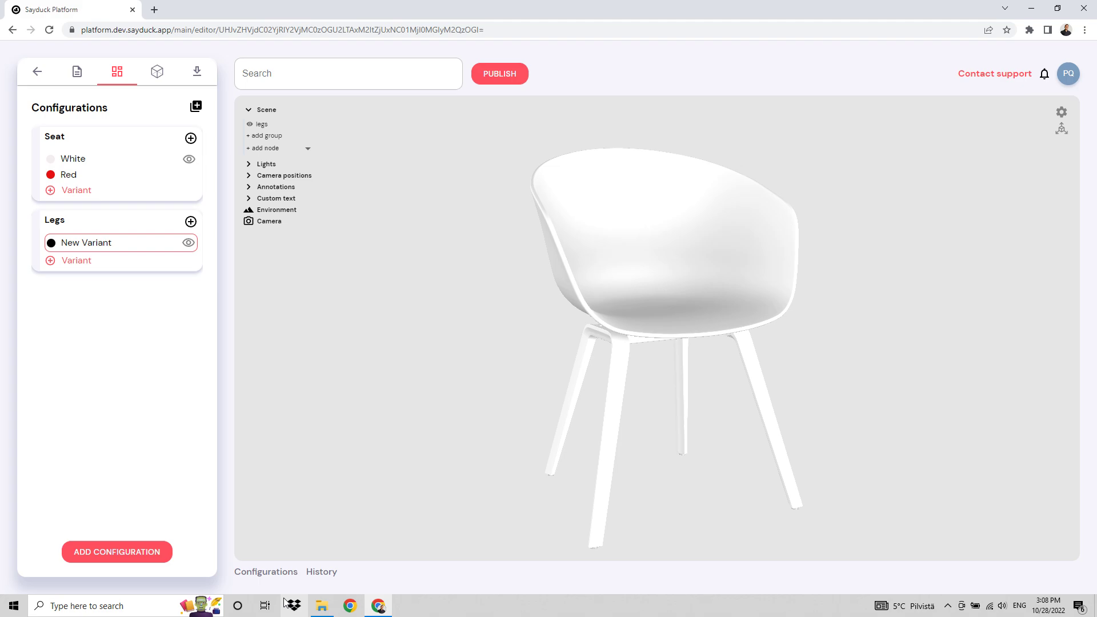
{"action": "left_click", "coordinate": [157, 72]}
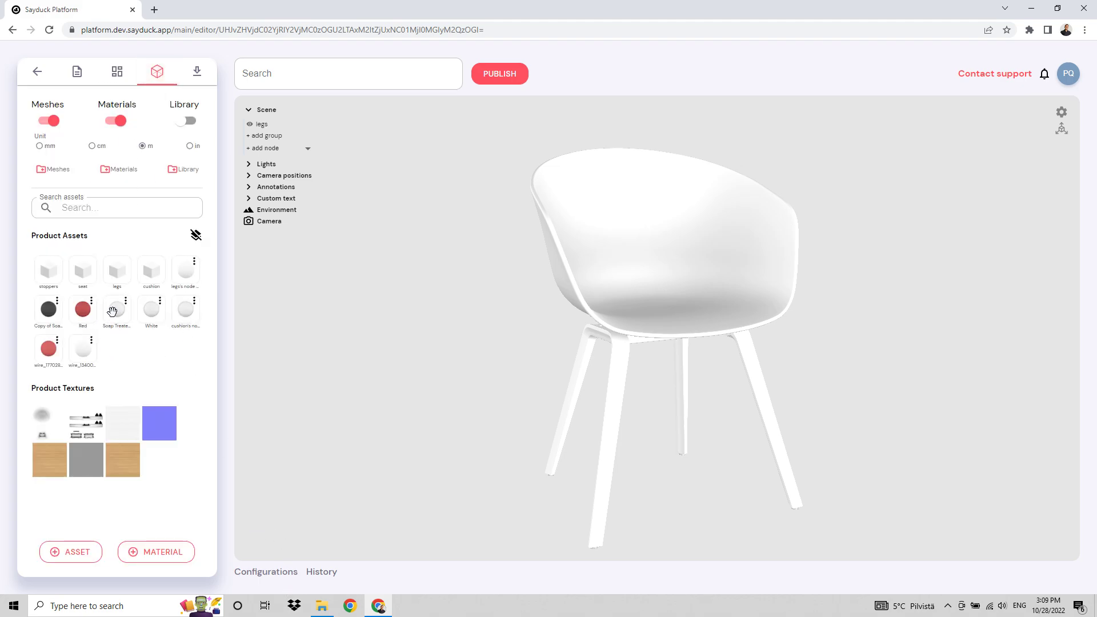
{"action": "left_click_drag", "start_coordinate": [112, 311], "coordinate": [625, 368]}
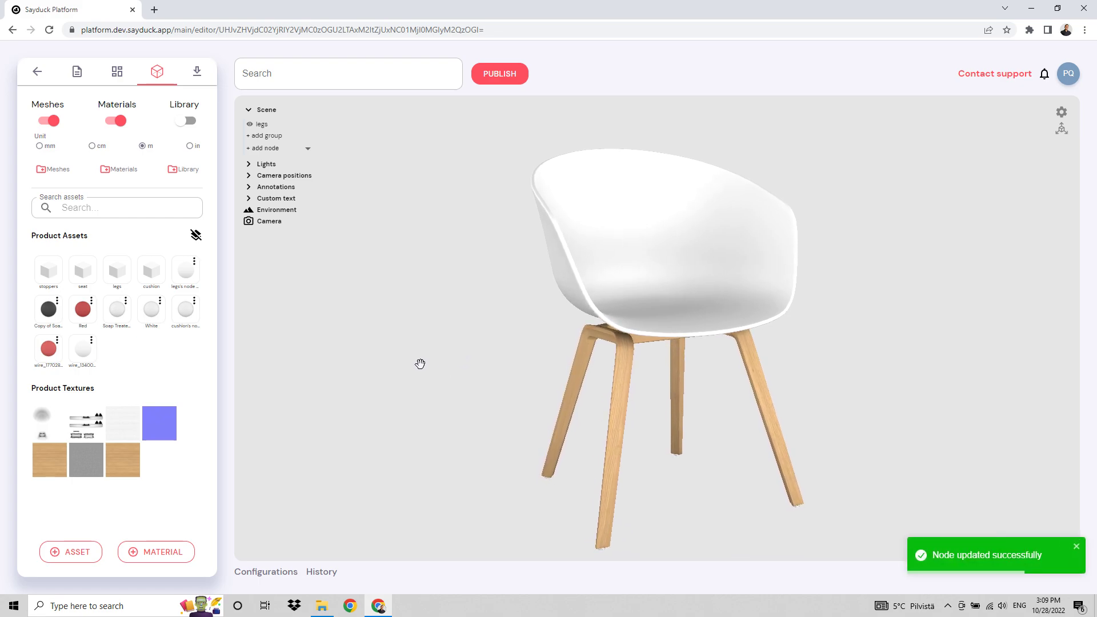
Rename the new Legs variant Soap Treated Oak and set its swatch color to #F3F2C3.
{"action": "left_click", "coordinate": [117, 71]}
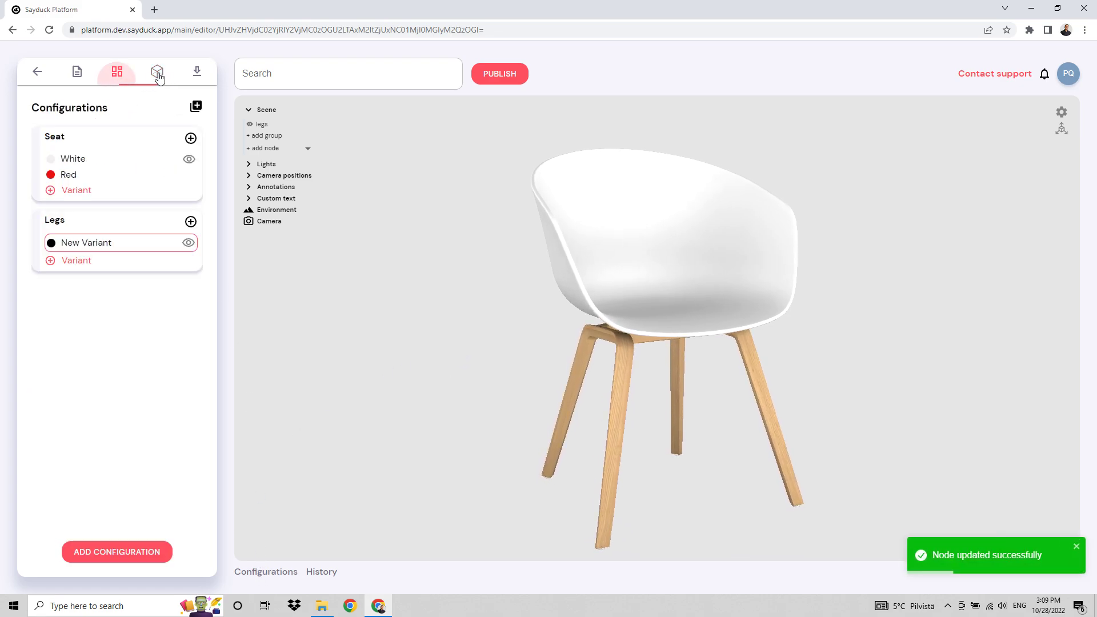
{"action": "left_click", "coordinate": [157, 72]}
{"action": "left_click", "coordinate": [277, 572]}
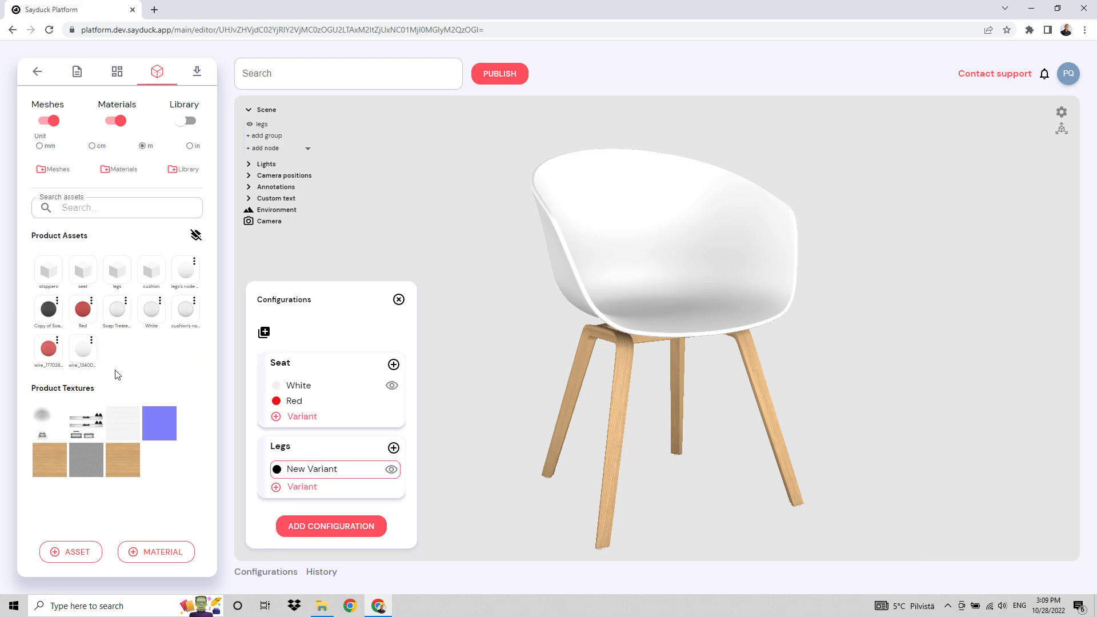
{"action": "left_click", "coordinate": [329, 474]}
{"action": "left_click", "coordinate": [963, 162]}
{"action": "key", "text": "ctrl+a"}
{"action": "type", "text": "S"}
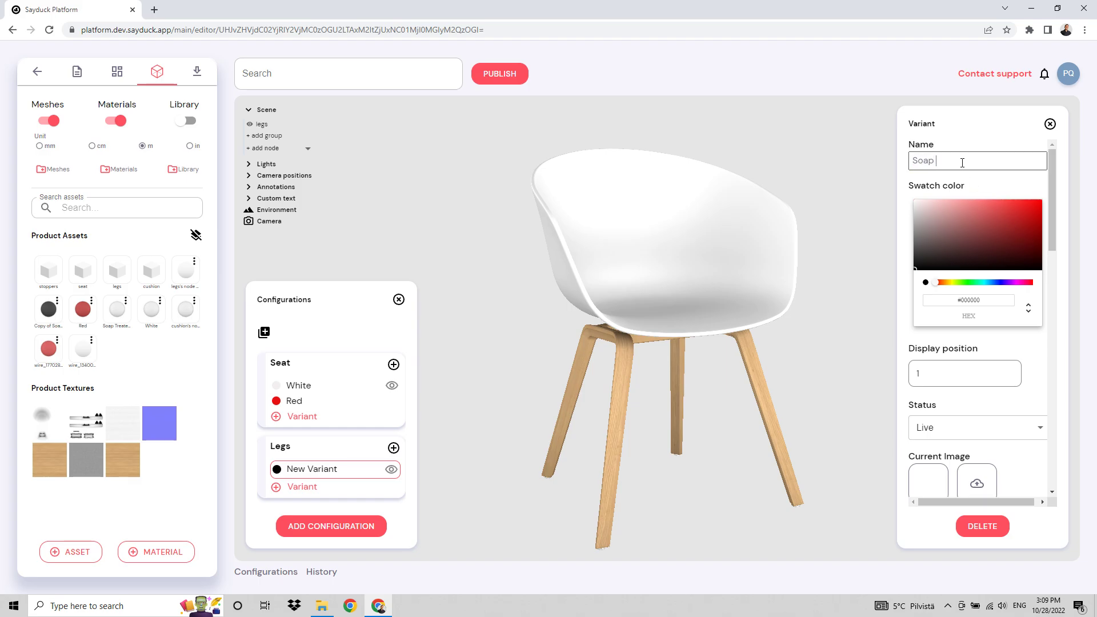
{"action": "type", "text": "oap Treated Oak"}
{"action": "key", "text": "Return"}
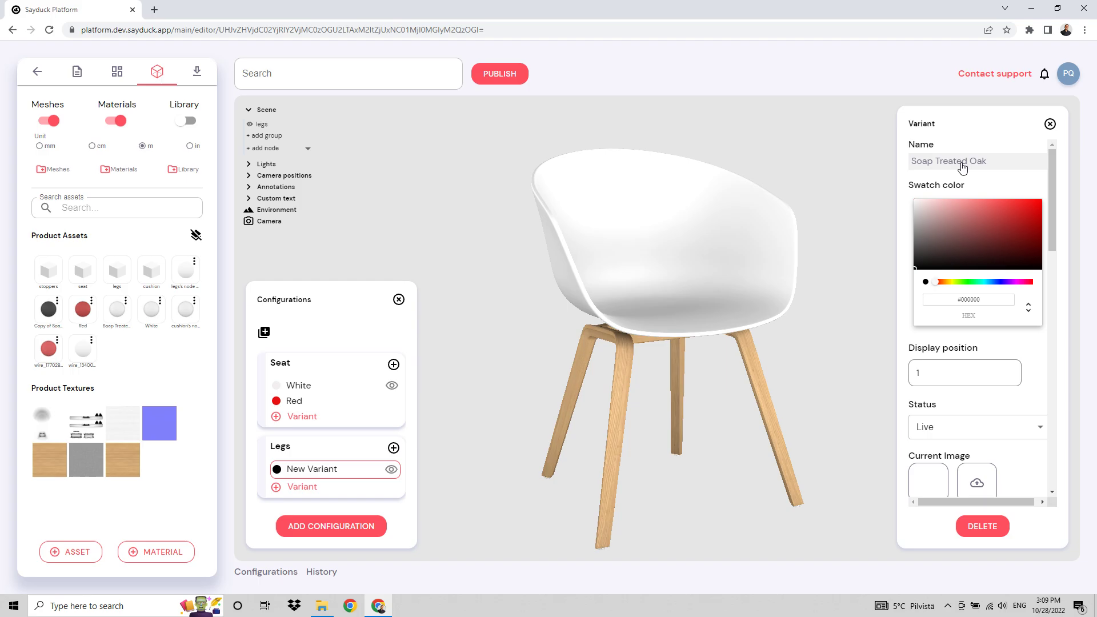
{"action": "left_click_drag", "start_coordinate": [944, 287], "coordinate": [953, 286]}
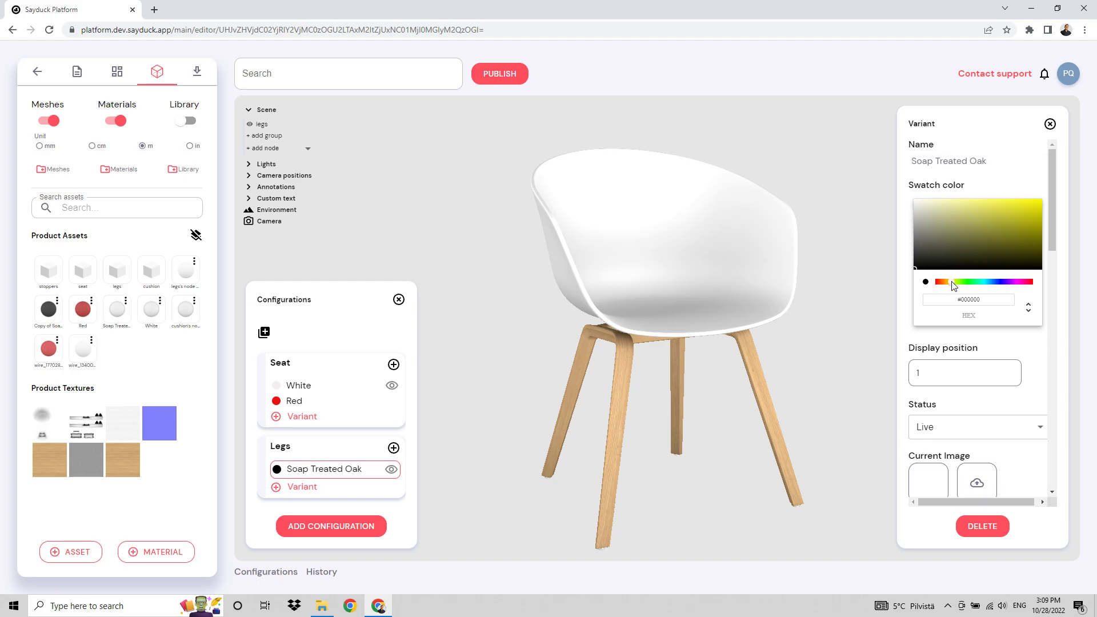
{"action": "left_click", "coordinate": [938, 204]}
Duplicate the Soap Treated Oak variant and apply the Copy of Soap Treated Oak material to the copy's legs.
{"action": "left_click", "coordinate": [302, 488]}
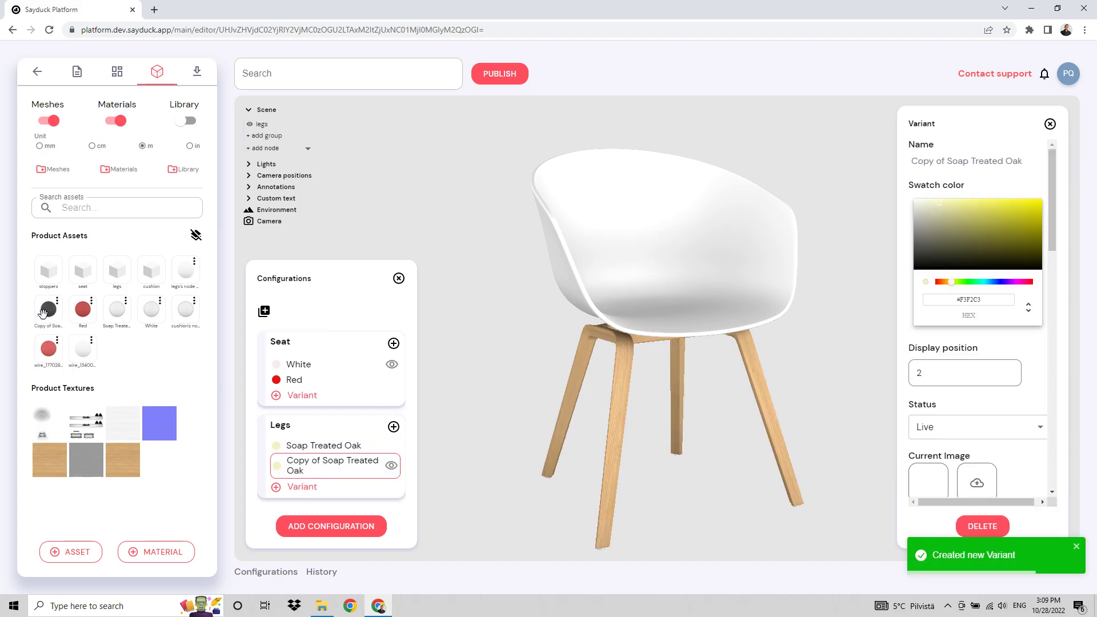
{"action": "left_click", "coordinate": [49, 308]}
{"action": "left_click_drag", "start_coordinate": [49, 309], "coordinate": [600, 375]}
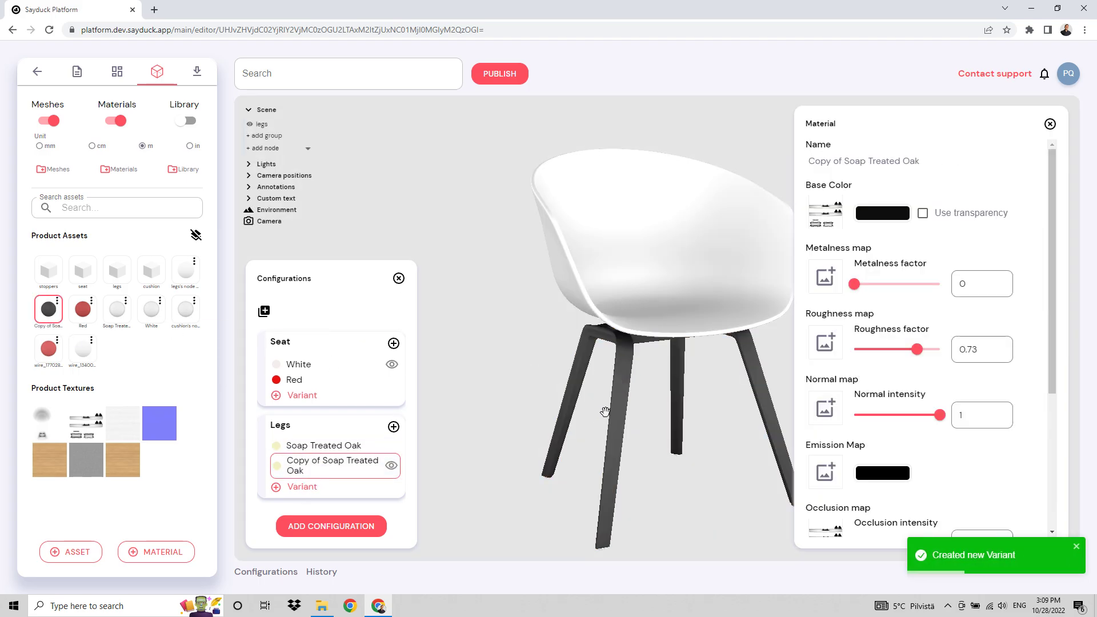
{"action": "left_click", "coordinate": [1050, 124]}
Set the duplicated Legs variant's swatch color to #181818 and rename it Black Stained Oak.
{"action": "left_click", "coordinate": [327, 471]}
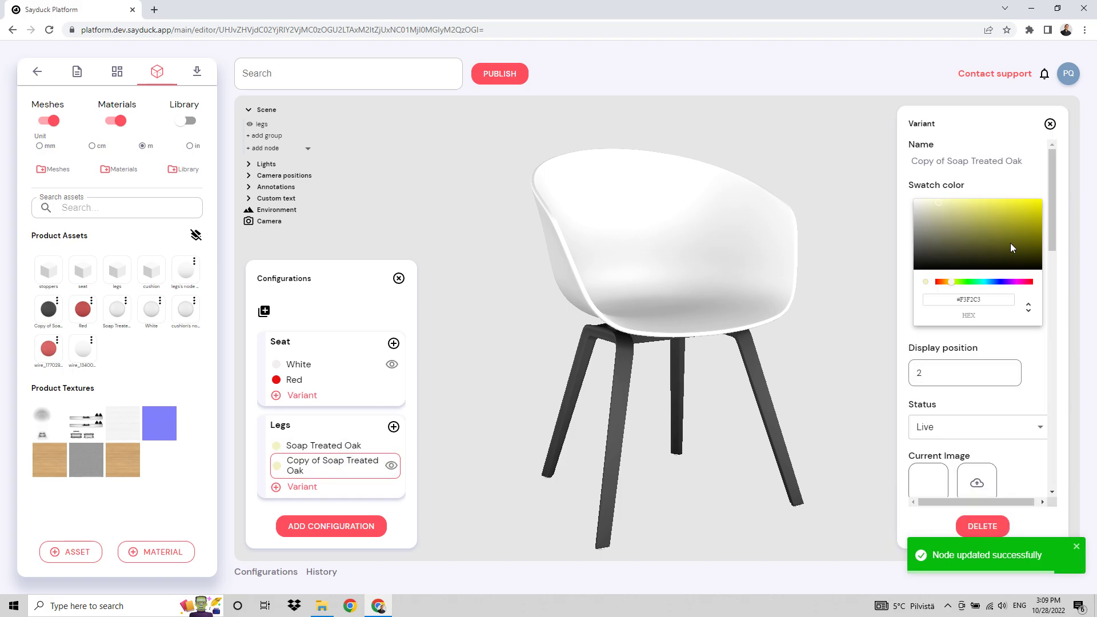
{"action": "left_click_drag", "start_coordinate": [920, 264], "coordinate": [913, 267]}
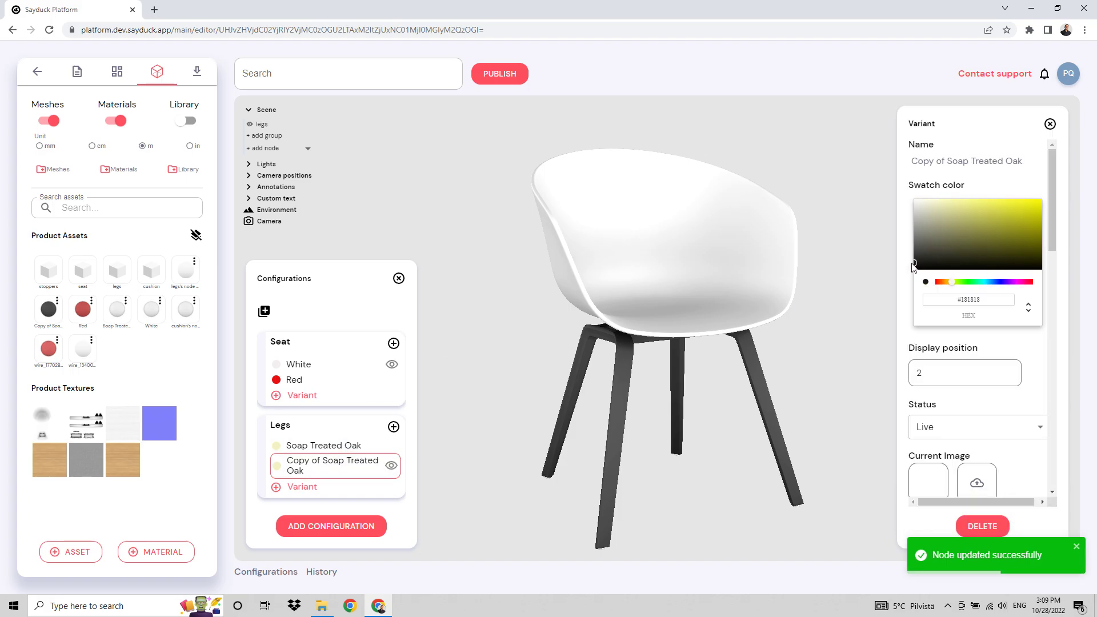
{"action": "left_click", "coordinate": [950, 163]}
{"action": "key", "text": "ctrl+a"}
{"action": "type", "text": "Black S"}
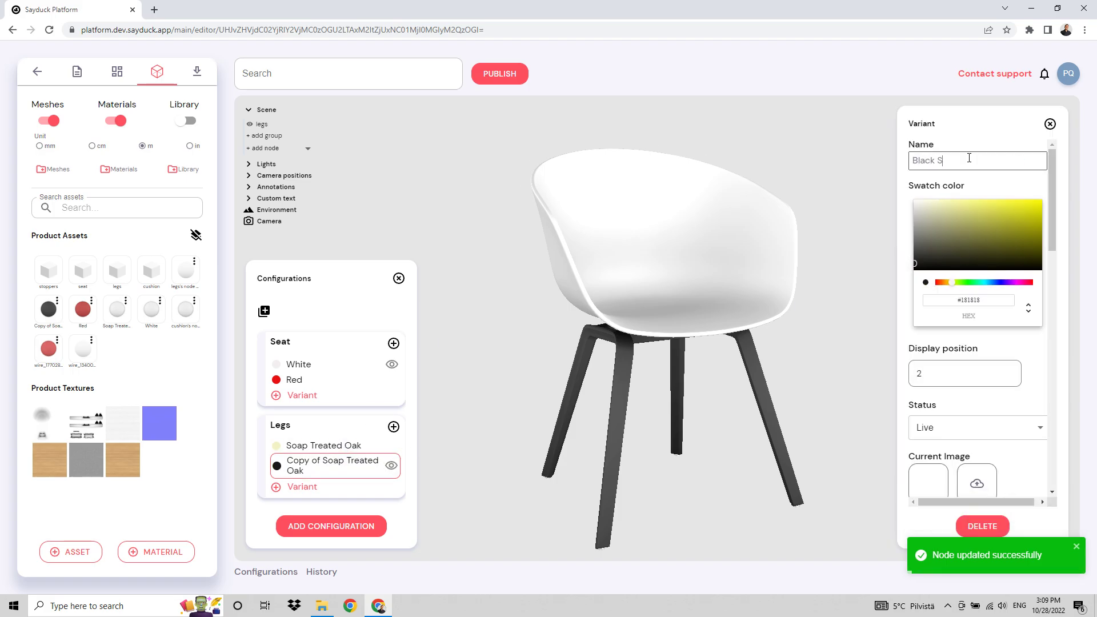
{"action": "type", "text": "tained Oak"}
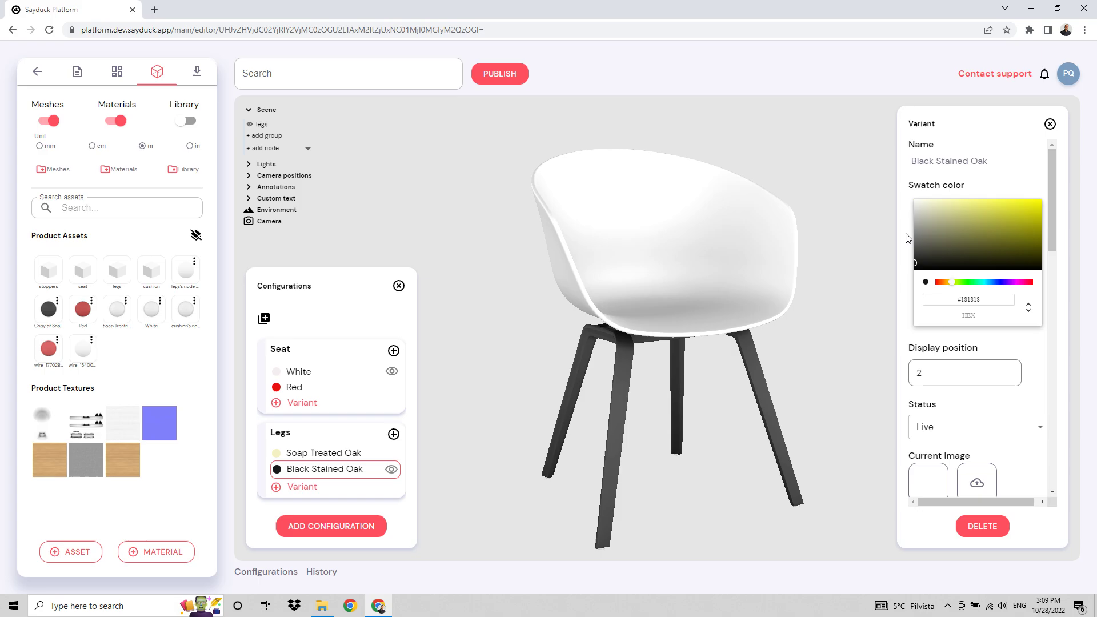
Add a third configuration to the product and name it Cushion.
{"action": "left_click", "coordinate": [334, 529]}
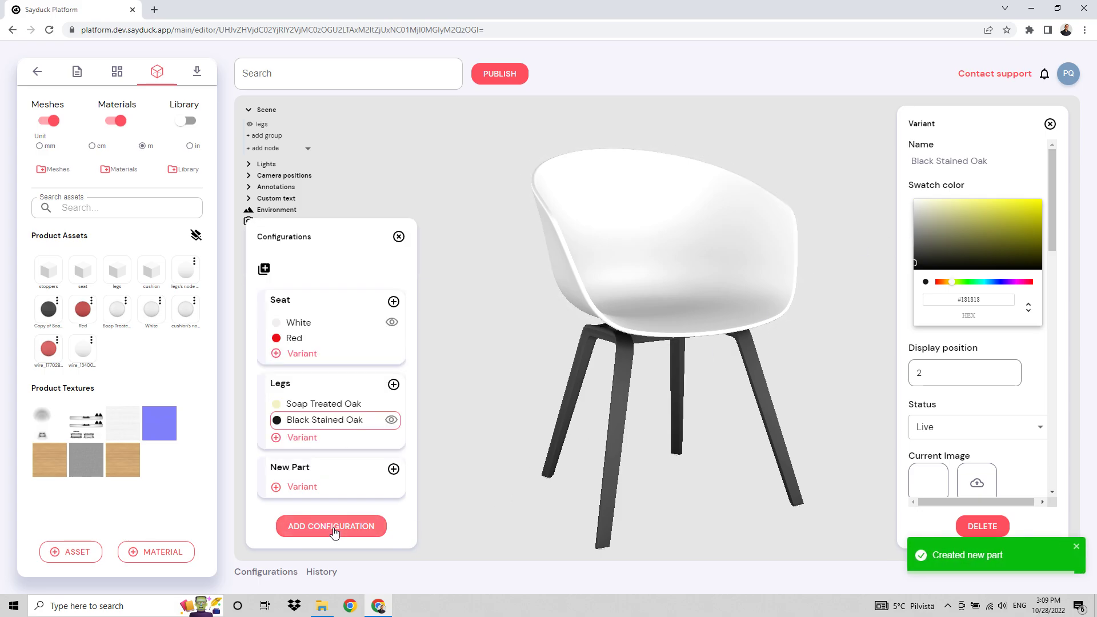
{"action": "left_click", "coordinate": [297, 477]}
{"action": "left_click", "coordinate": [983, 253]}
{"action": "key", "text": "ctrl+a"}
{"action": "type", "text": "C"}
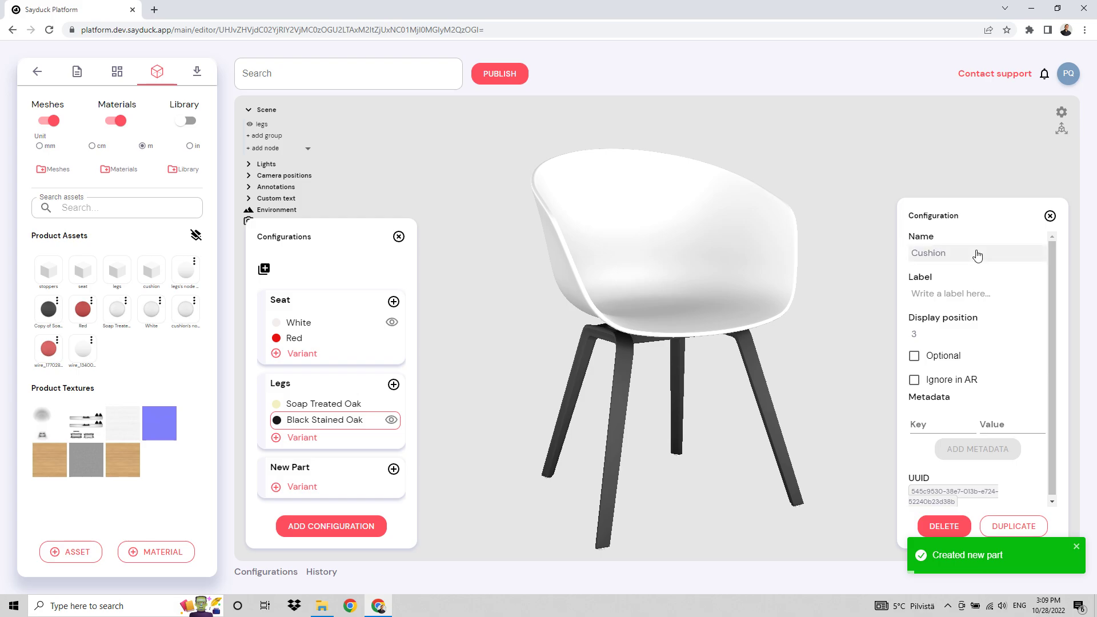
Add a variant to the Cushion configuration and name it No.
{"action": "left_click", "coordinate": [301, 487]}
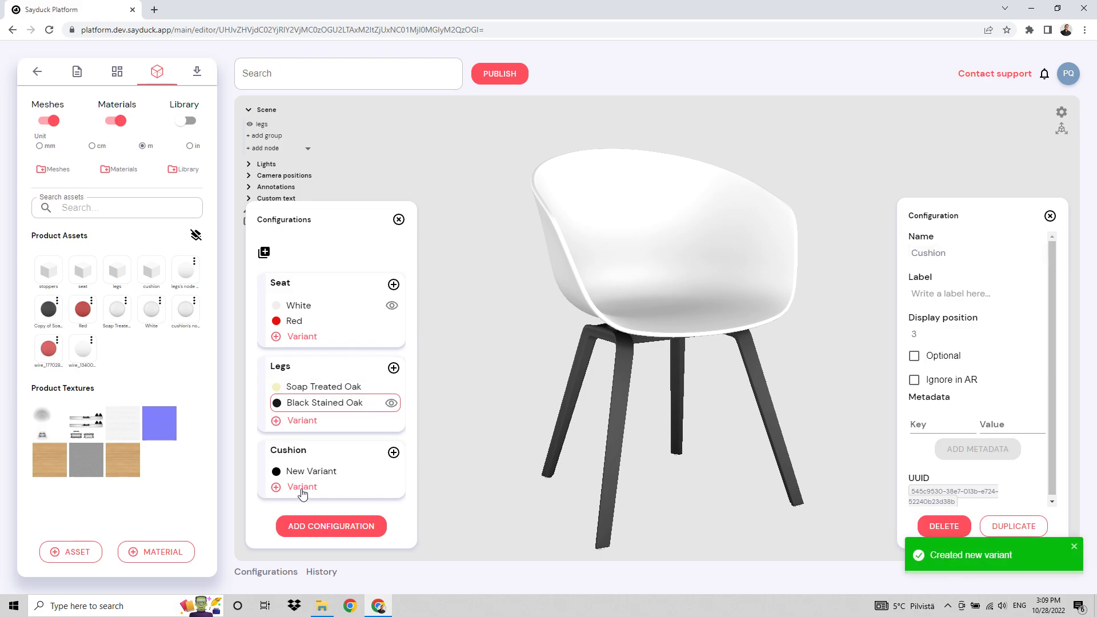
{"action": "left_click", "coordinate": [328, 475]}
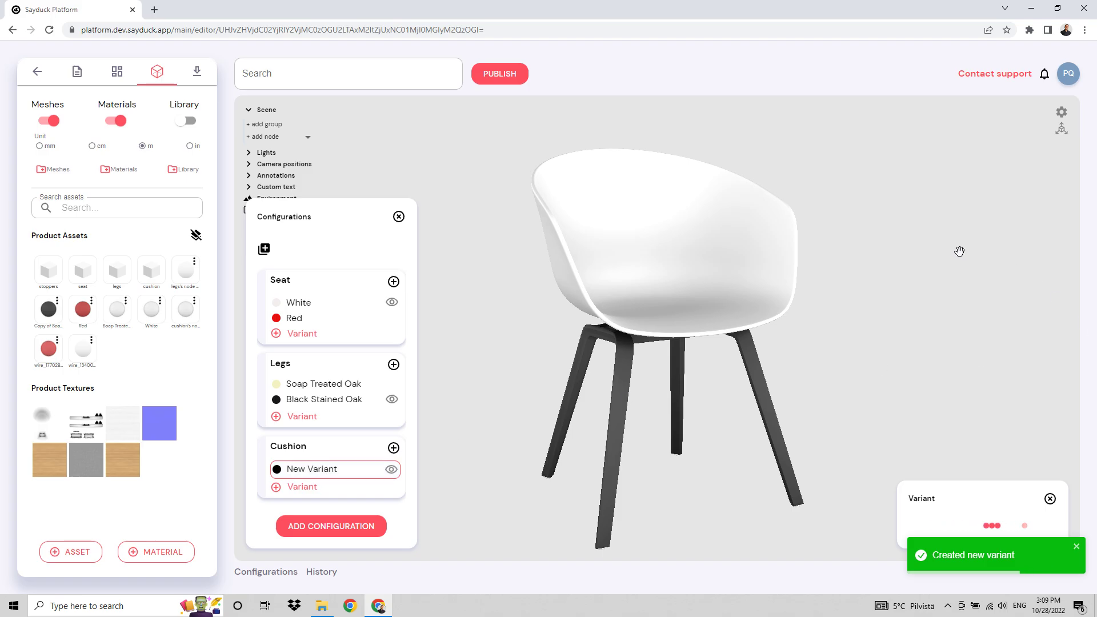
{"action": "left_click", "coordinate": [990, 161]}
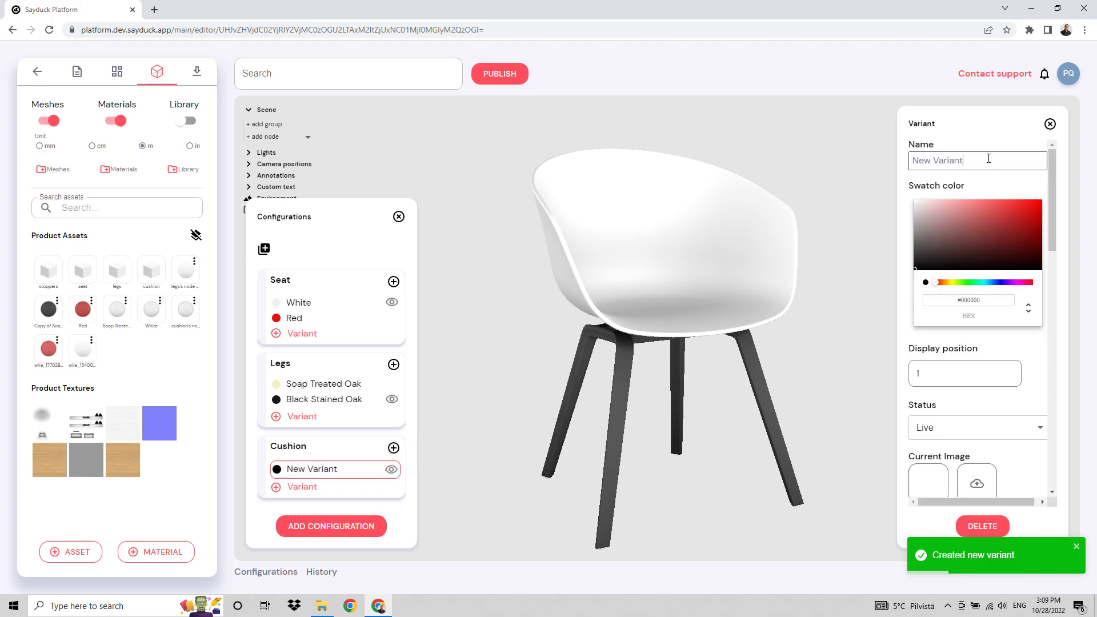
{"action": "key", "text": "ctrl+a"}
{"action": "type", "text": "No"}
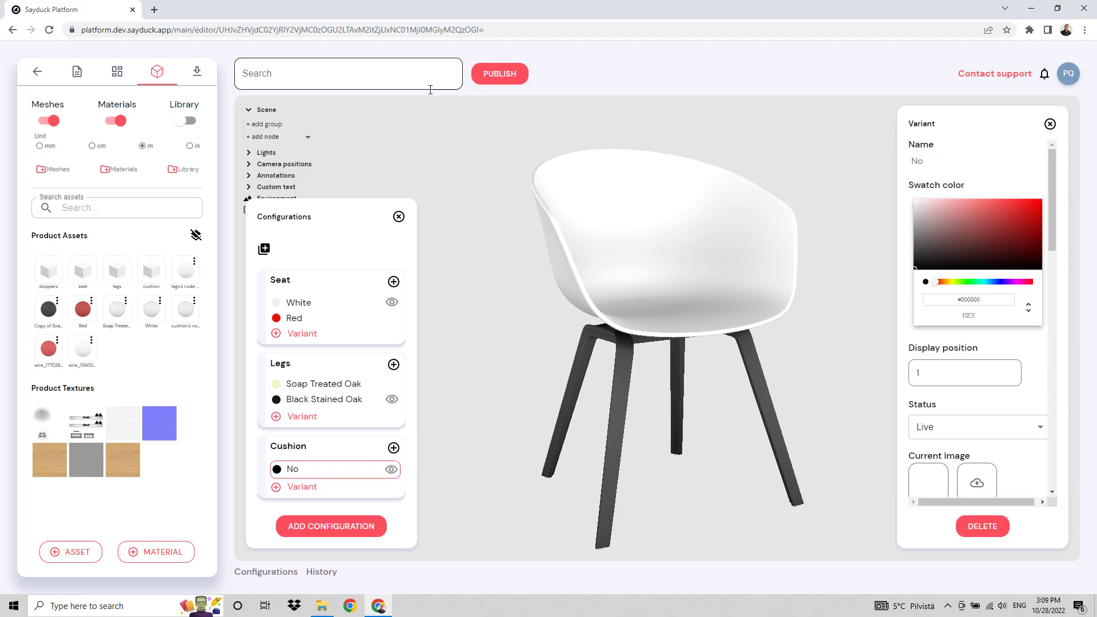
Add a second variant to the Cushion configuration and name it Gray Fabric.
{"action": "left_click", "coordinate": [302, 487]}
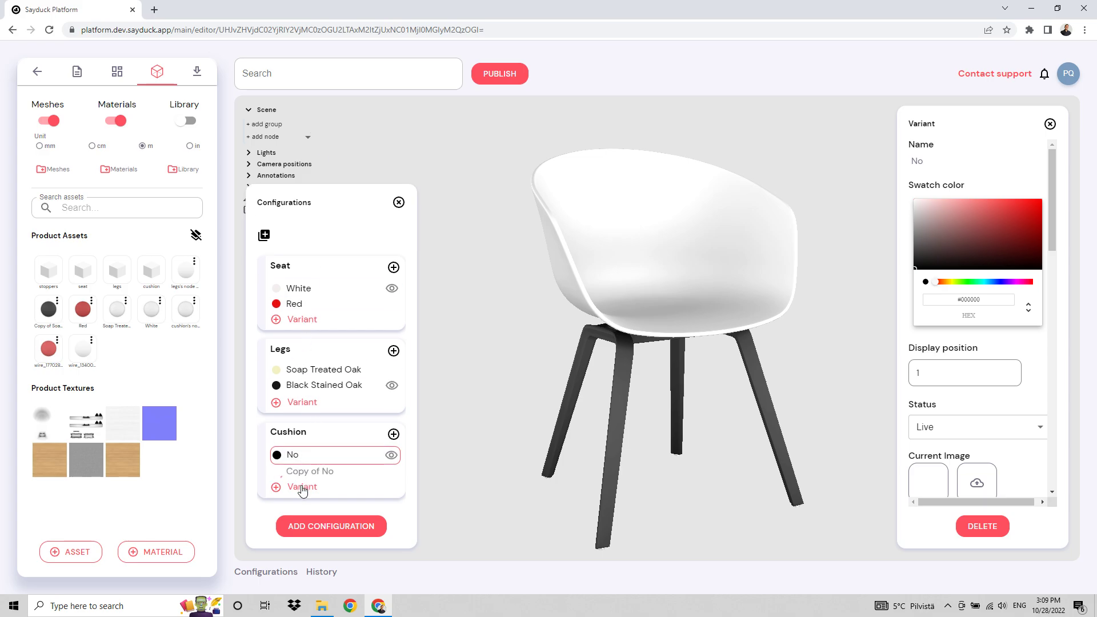
{"action": "left_click", "coordinate": [980, 155]}
{"action": "key", "text": "ctrl+a"}
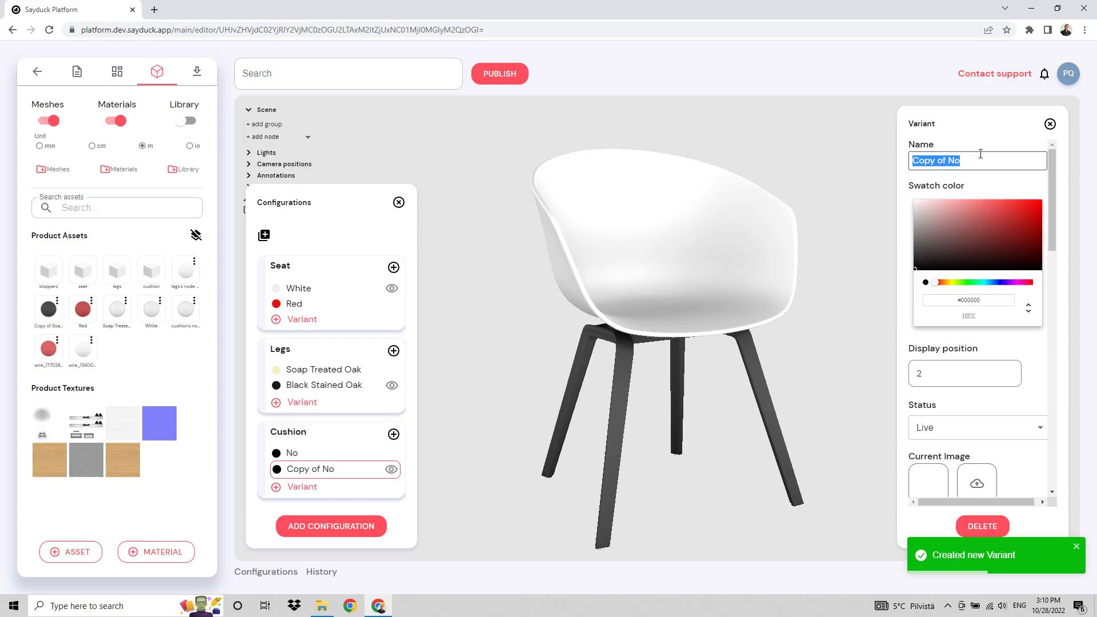
{"action": "type", "text": "Gray "}
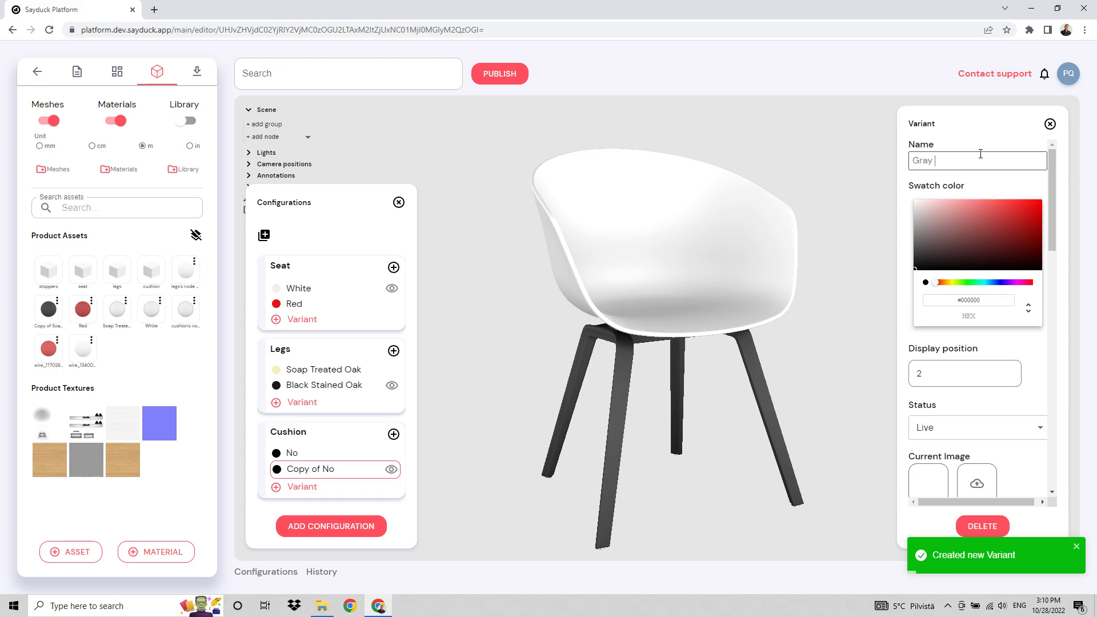
{"action": "type", "text": "Fabric"}
{"action": "key", "text": "Return"}
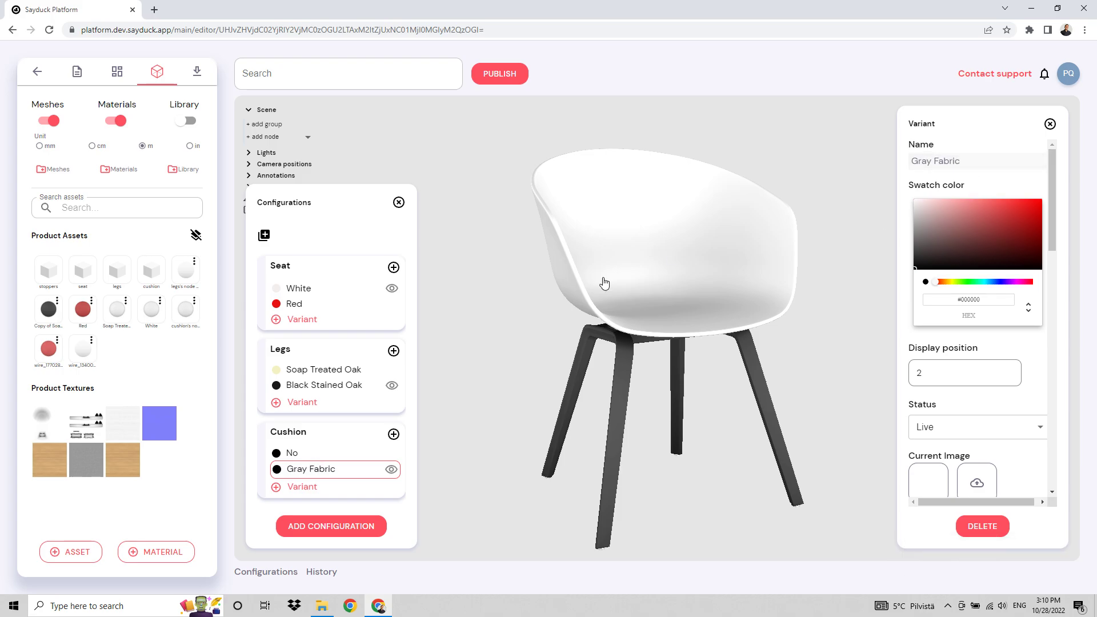
Add the cushion node to the Gray Fabric variant and set its material's base color map to the gray fabric texture.
{"action": "left_click", "coordinate": [293, 139]}
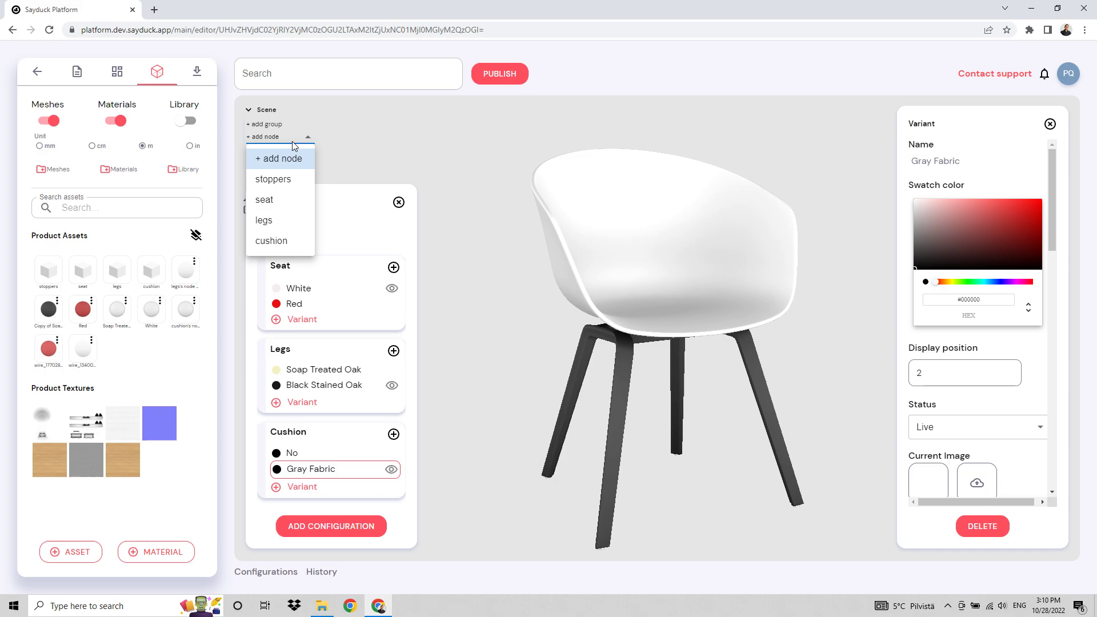
{"action": "left_click", "coordinate": [271, 238]}
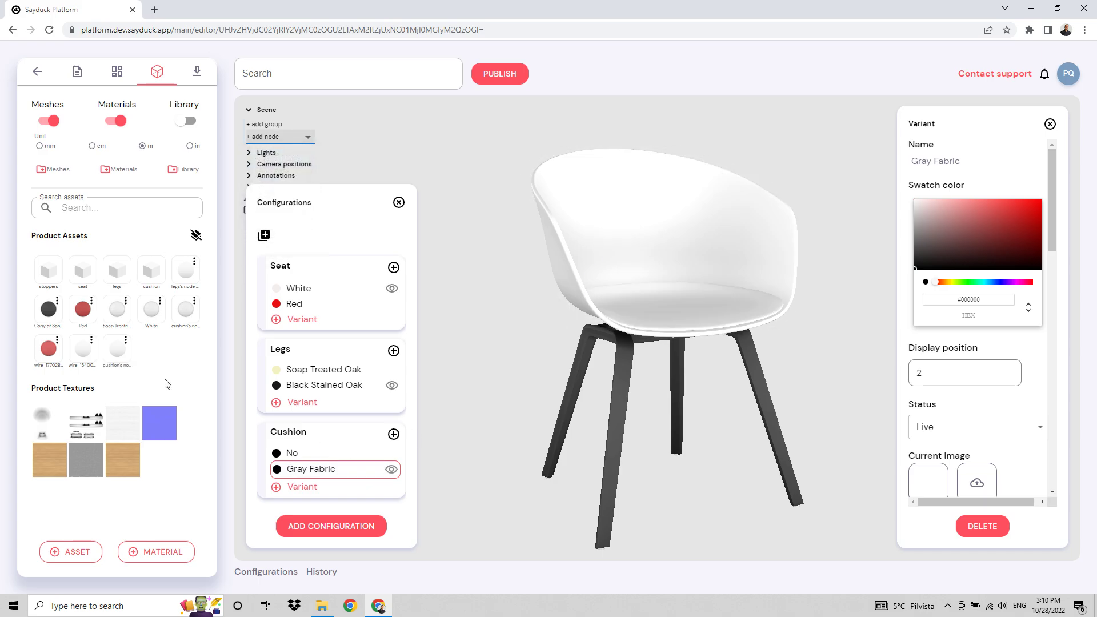
{"action": "left_click", "coordinate": [675, 318]}
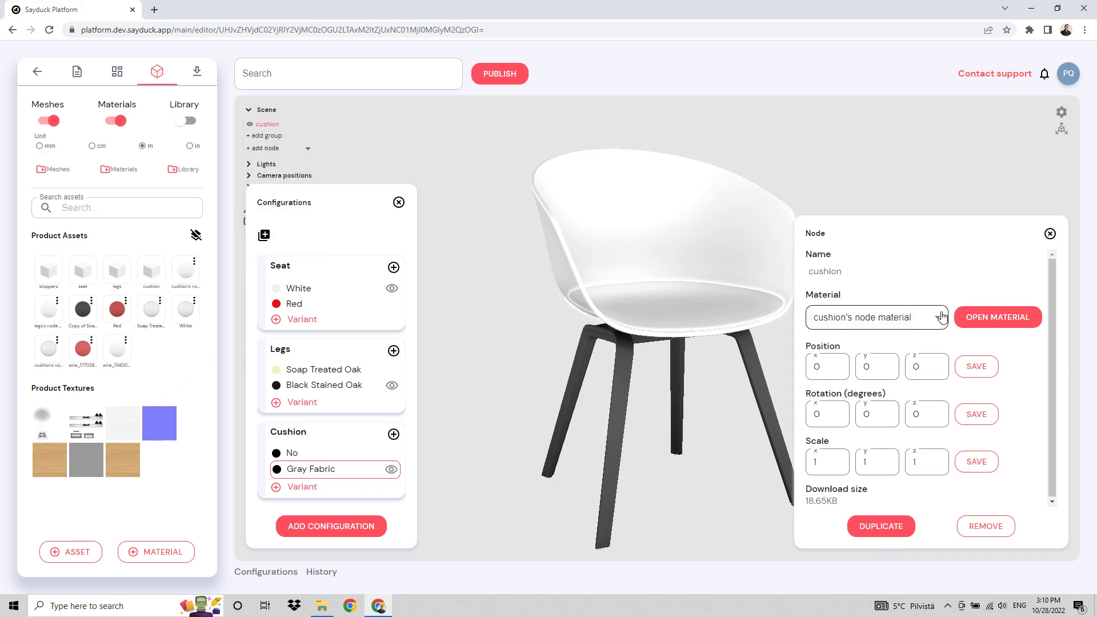
{"action": "left_click", "coordinate": [960, 318]}
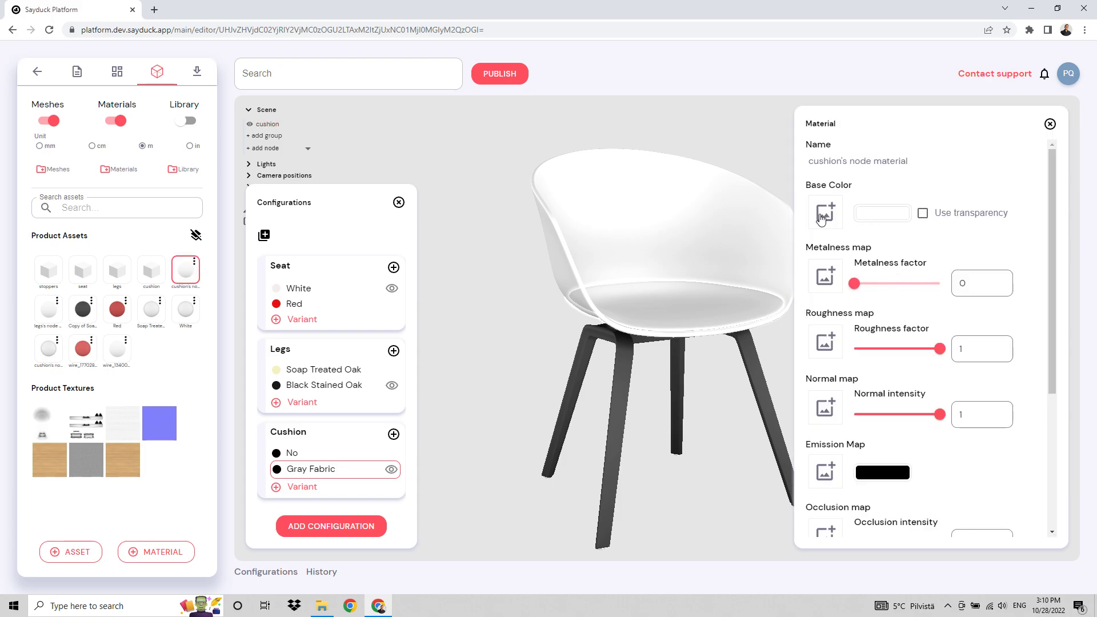
{"action": "left_click", "coordinate": [821, 219]}
{"action": "left_click", "coordinate": [1014, 297]}
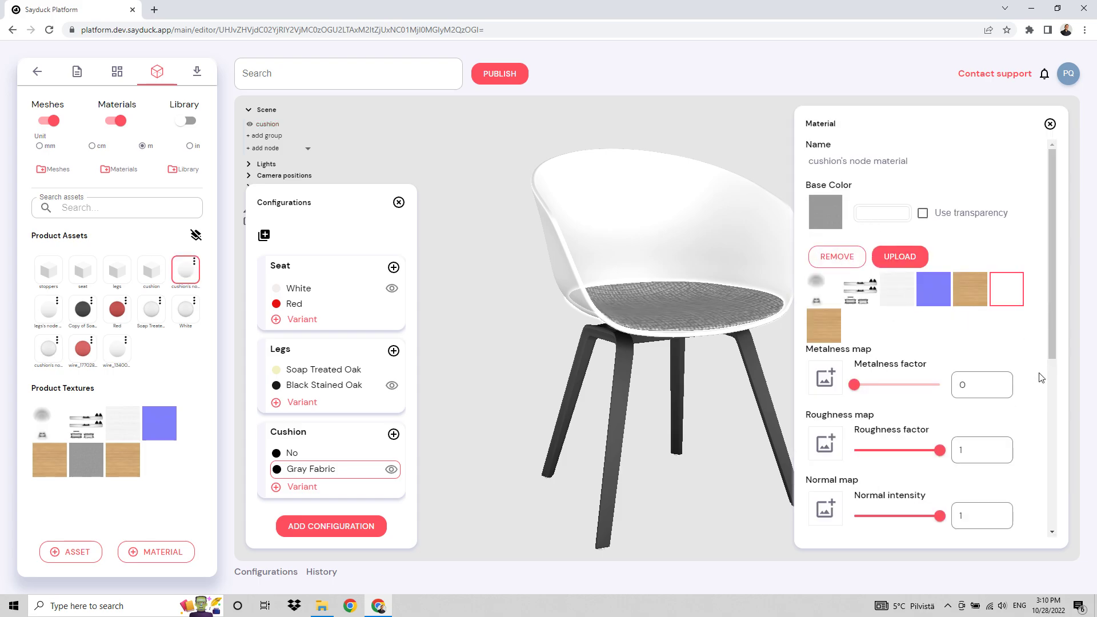
Enable Transform on the cushion's node material and set its tiling to 5 in both X and Y.
{"action": "scroll", "coordinate": [955, 351], "scroll_direction": "down", "scroll_amount": 5}
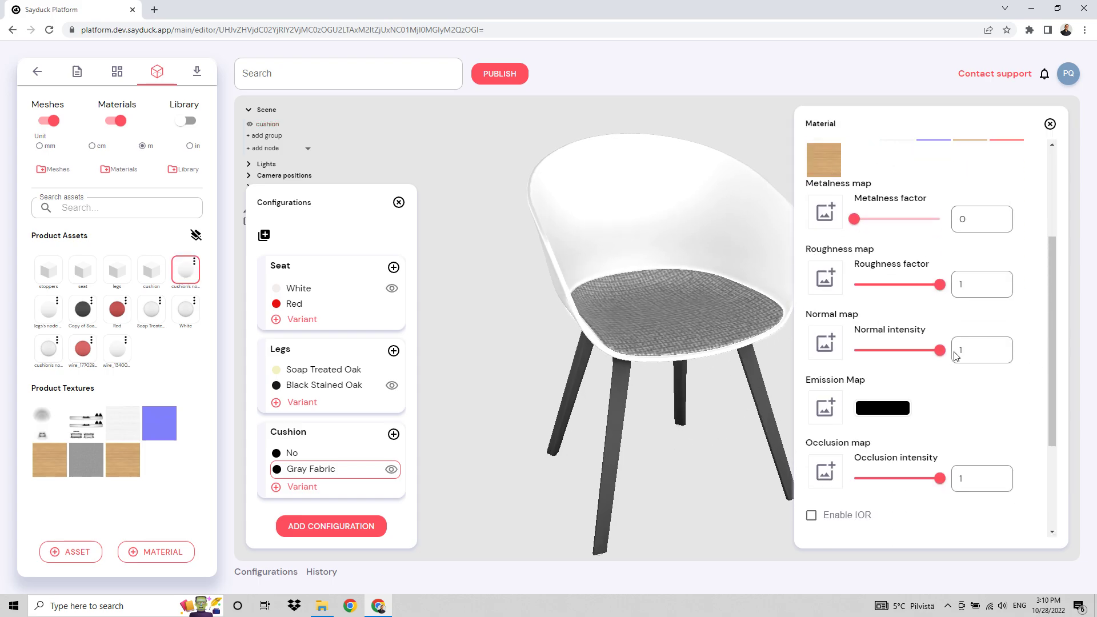
{"action": "left_click", "coordinate": [835, 462]}
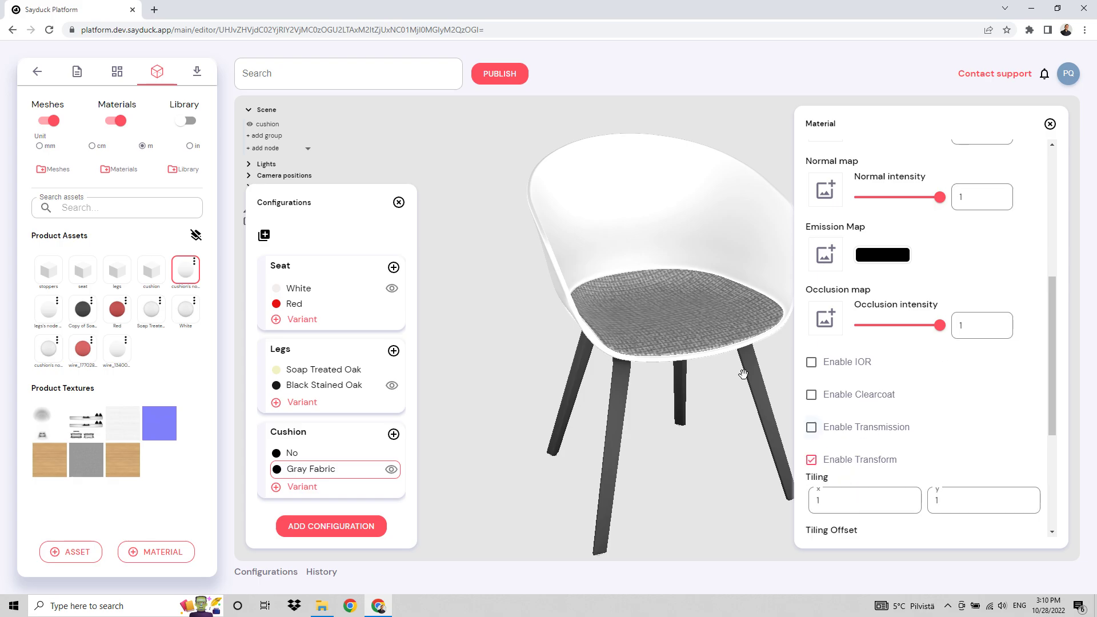
{"action": "left_click_drag", "start_coordinate": [695, 400], "coordinate": [695, 478]}
{"action": "left_click_drag", "start_coordinate": [873, 501], "coordinate": [779, 496]}
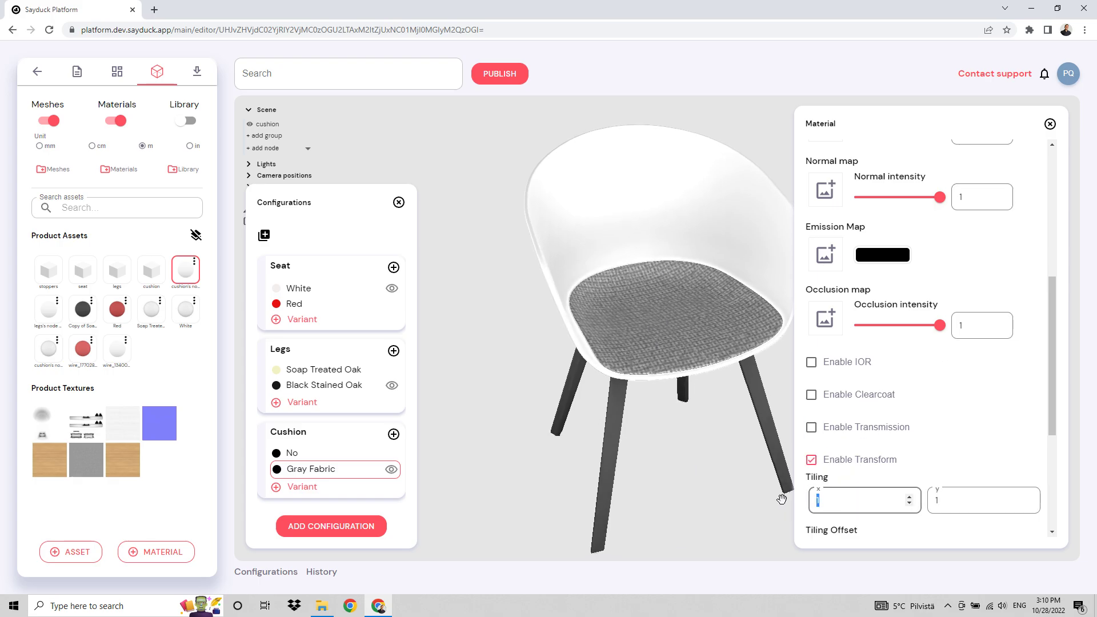
{"action": "type", "text": "5"}
{"action": "key", "text": "Tab"}
{"action": "key", "text": "Tab"}
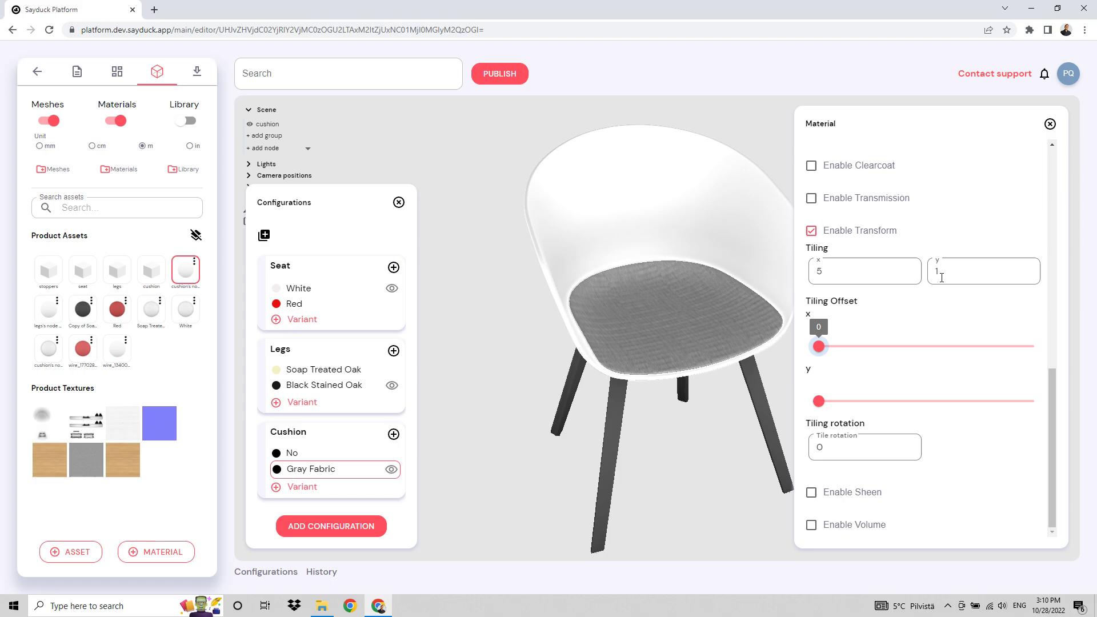
{"action": "double_click", "coordinate": [940, 271]}
{"action": "type", "text": "5"}
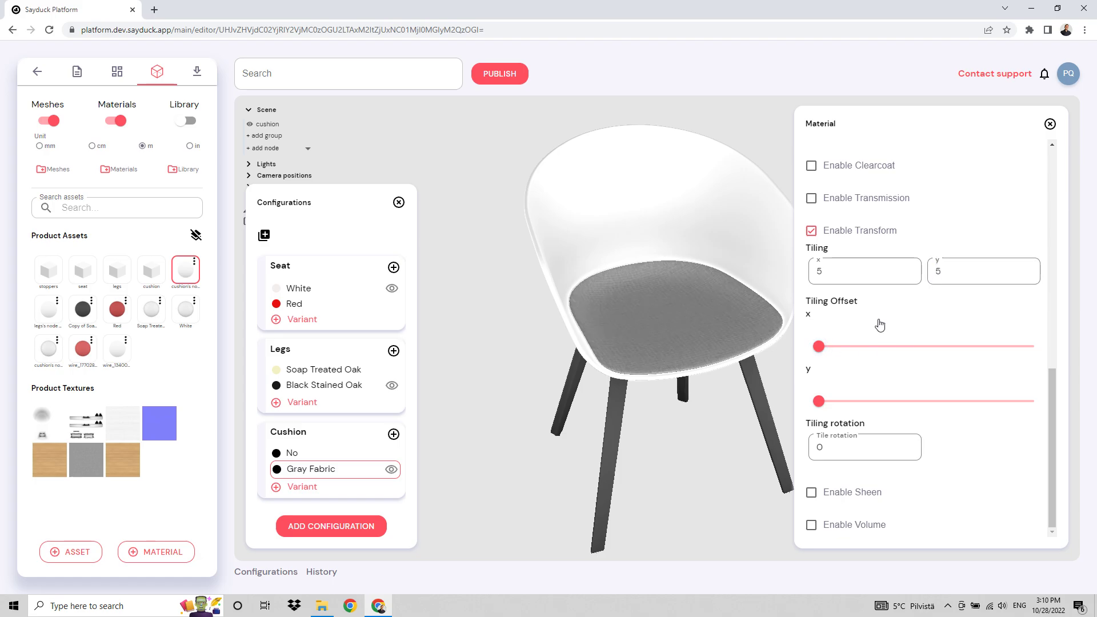
{"action": "left_click", "coordinate": [1050, 124]}
Preview the Seat, Legs and Cushion variants on the chair, ending with Gray Fabric, and close the configuration and variant settings.
{"action": "left_click_drag", "start_coordinate": [883, 357], "coordinate": [887, 344]}
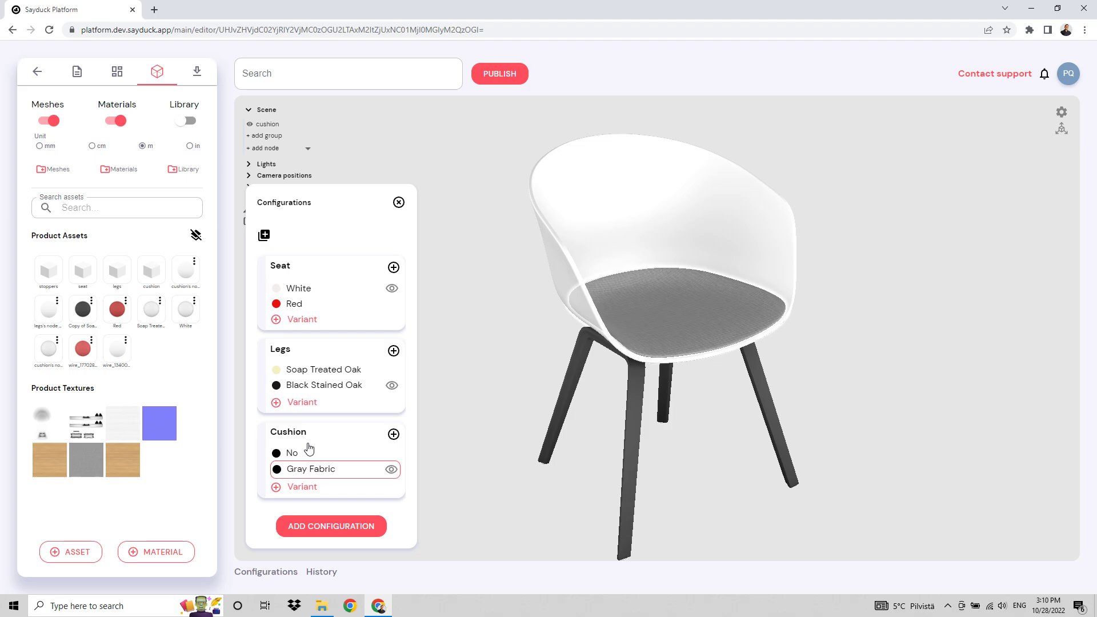
{"action": "left_click", "coordinate": [311, 307]}
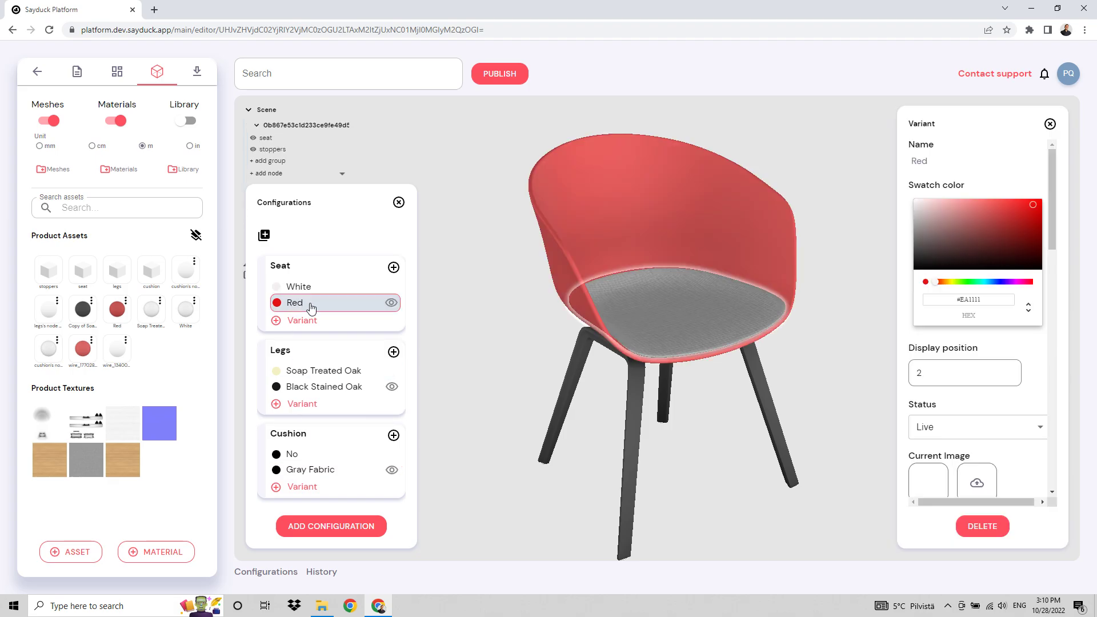
{"action": "left_click", "coordinate": [312, 289]}
{"action": "left_click", "coordinate": [322, 373]}
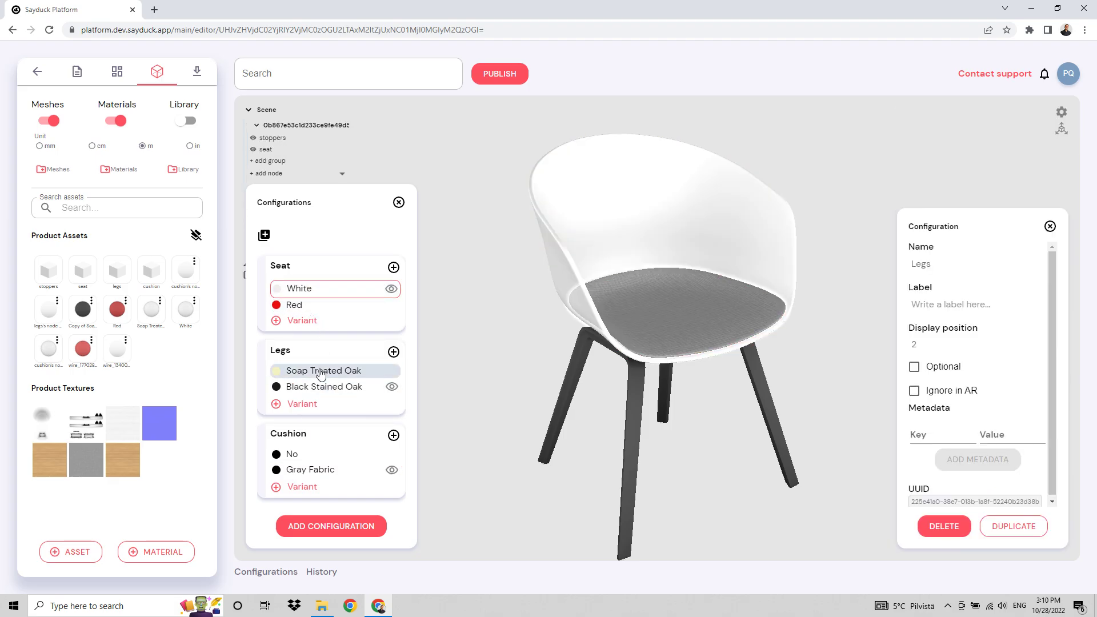
{"action": "left_click", "coordinate": [322, 388]}
{"action": "left_click", "coordinate": [310, 456]}
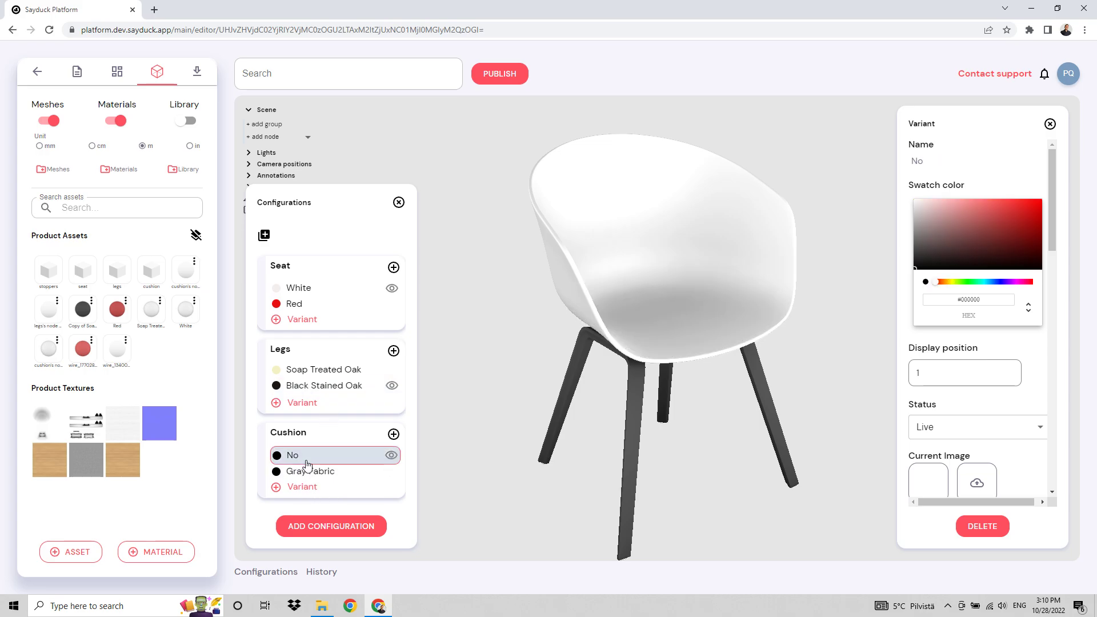
{"action": "left_click", "coordinate": [310, 472]}
{"action": "left_click", "coordinate": [310, 456]}
{"action": "left_click", "coordinate": [309, 471]}
{"action": "left_click", "coordinate": [399, 203]}
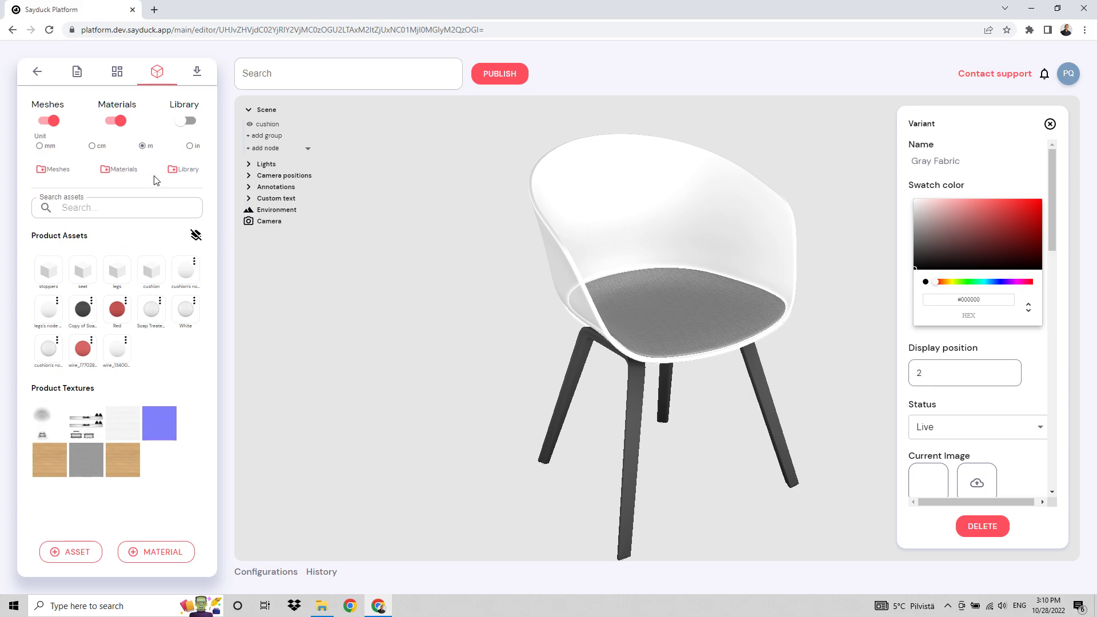
{"action": "left_click_drag", "start_coordinate": [304, 265], "coordinate": [262, 261]}
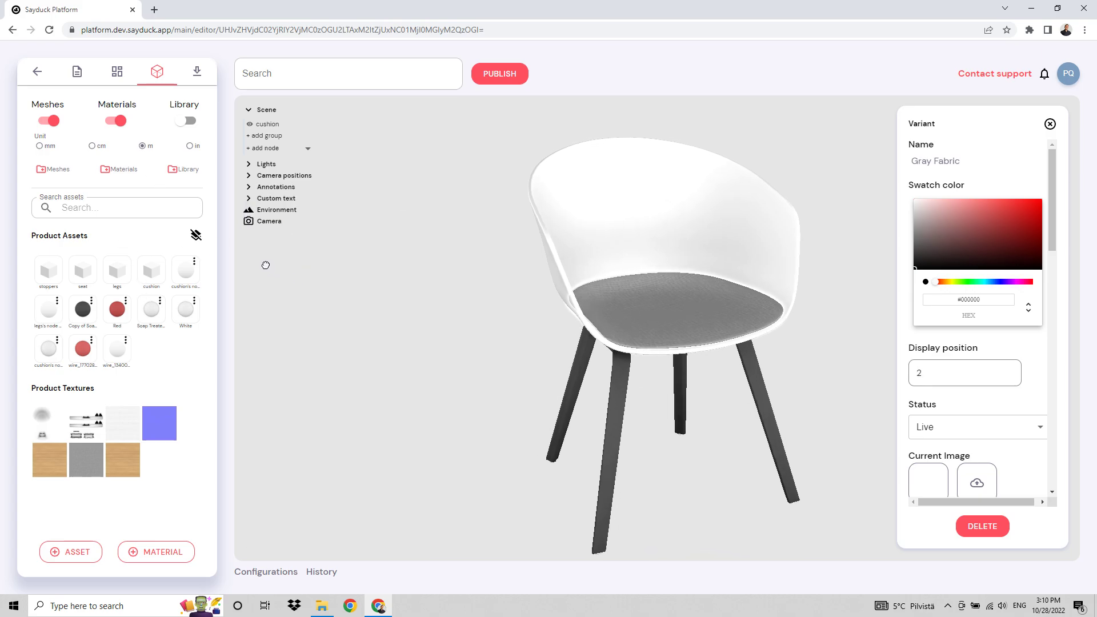
{"action": "left_click", "coordinate": [1050, 124]}
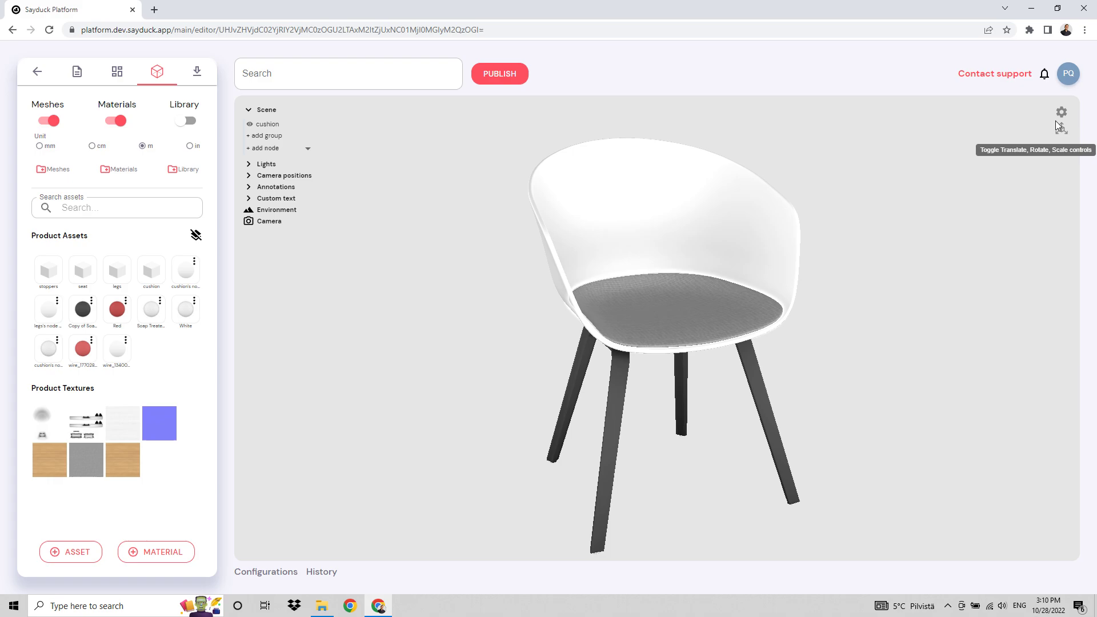
Try to take a snapshot of the chair from an angled front view using the Snap function in the export section.
{"action": "left_click", "coordinate": [195, 79]}
{"action": "left_click_drag", "start_coordinate": [558, 347], "coordinate": [426, 346]}
{"action": "left_click", "coordinate": [183, 314]}
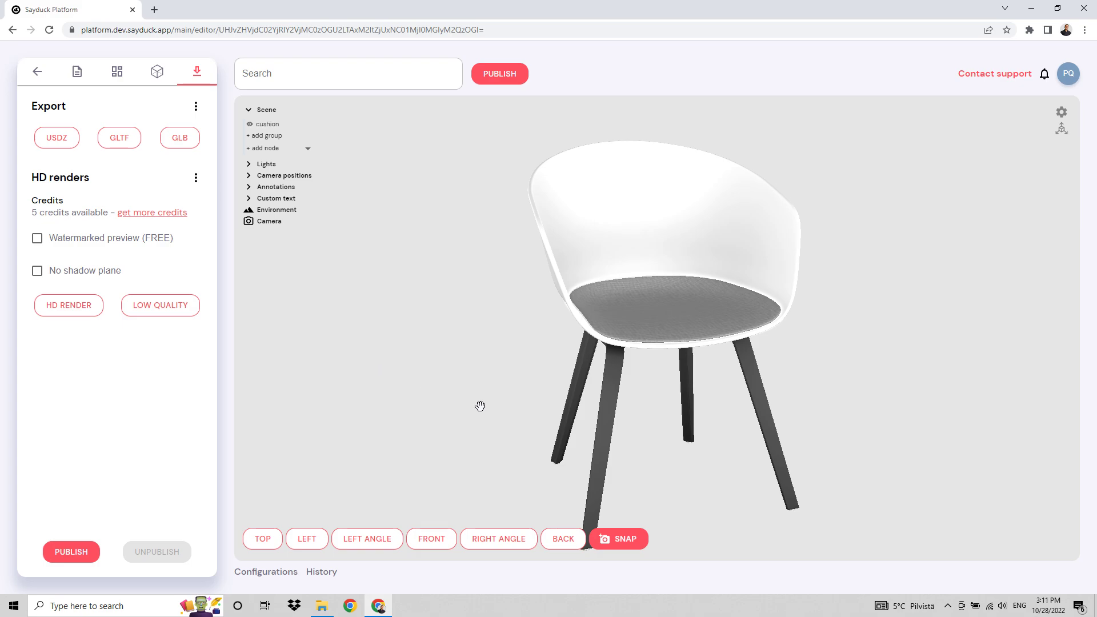
{"action": "left_click", "coordinate": [624, 546]}
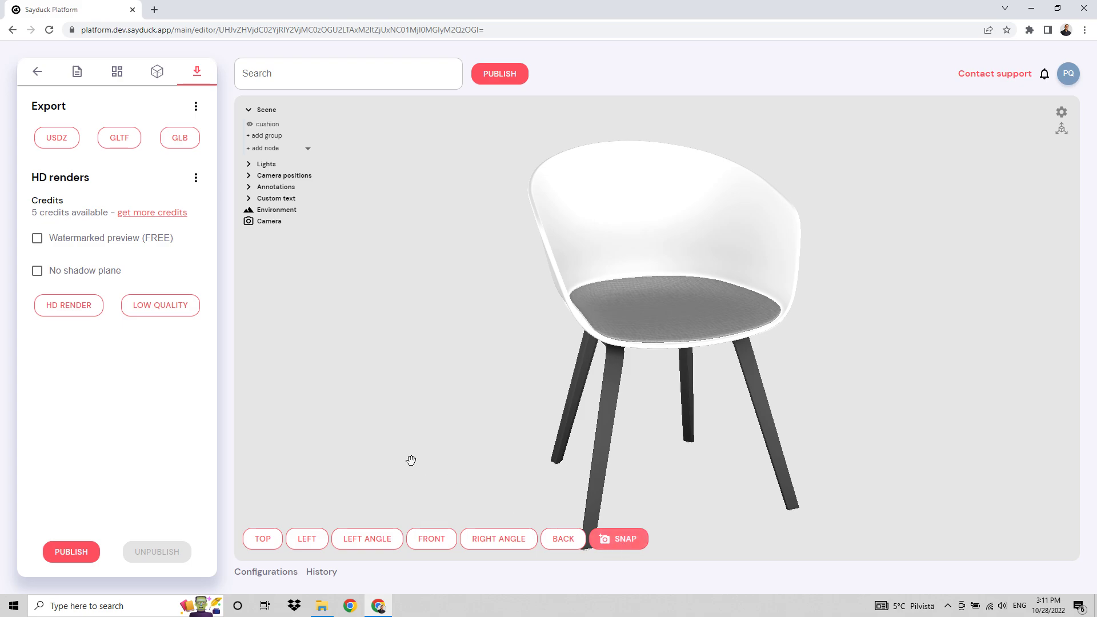
{"action": "left_click_drag", "start_coordinate": [373, 430], "coordinate": [377, 426]}
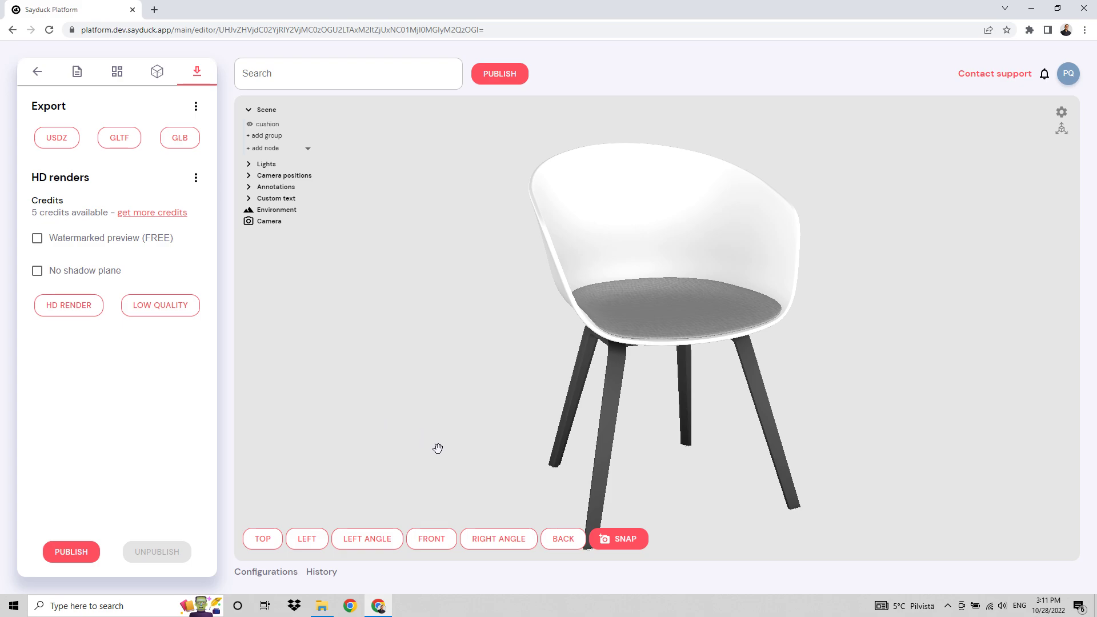
{"action": "left_click", "coordinate": [629, 539]}
{"action": "left_click_drag", "start_coordinate": [512, 446], "coordinate": [478, 444]}
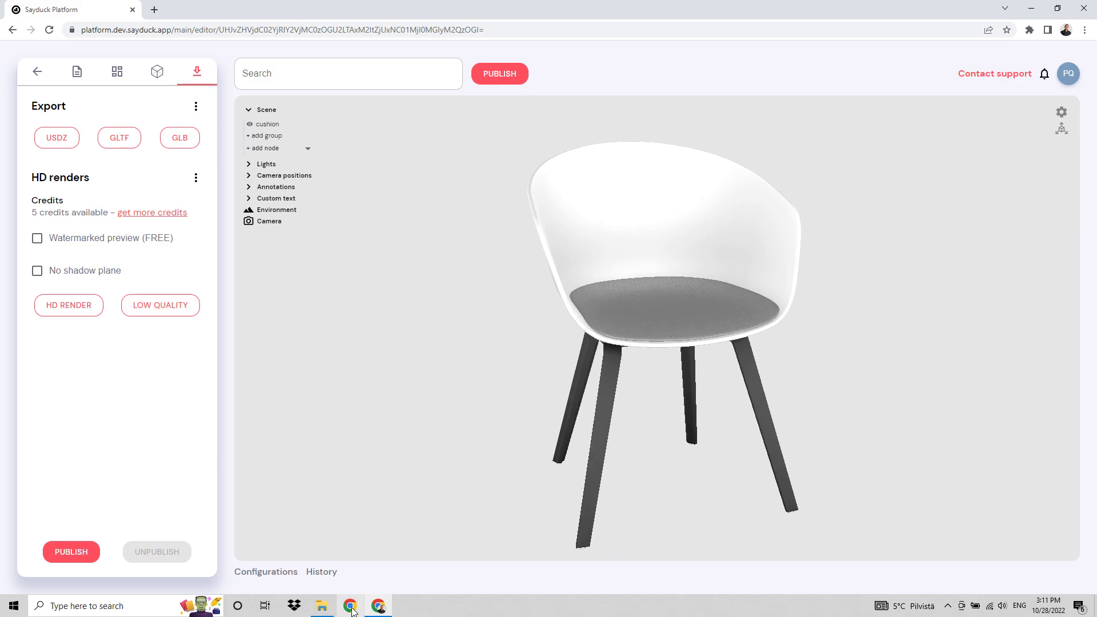
Check the Documents and Downloads folders in File Explorer for the snapshot image, and return to the Sayduck editor.
{"action": "left_click", "coordinate": [322, 605]}
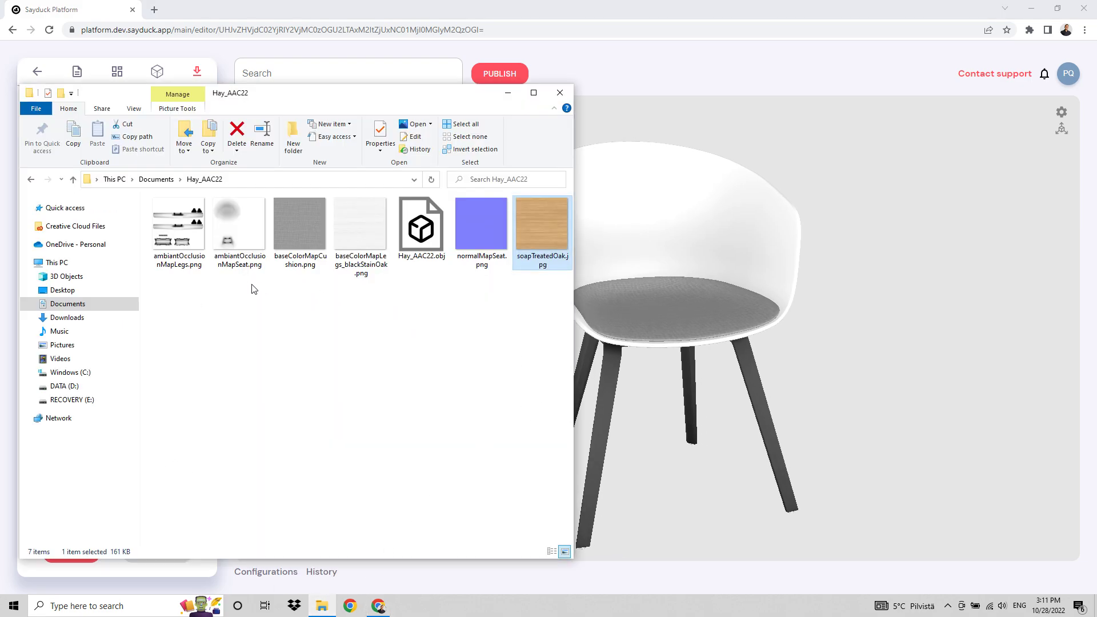
{"action": "left_click", "coordinate": [70, 295]}
{"action": "left_click", "coordinate": [74, 304]}
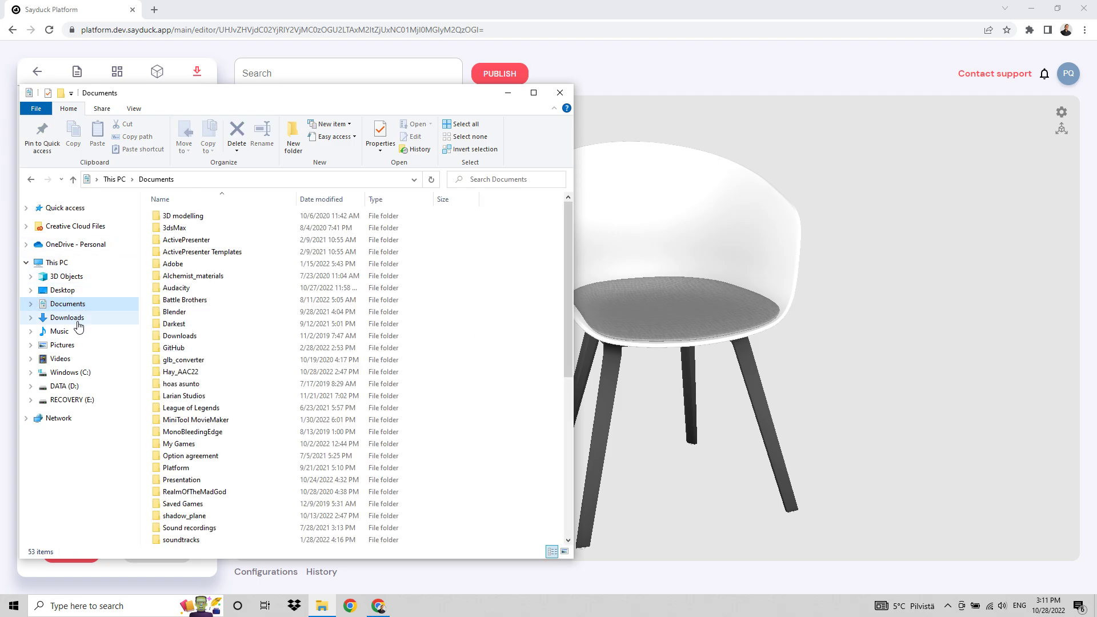
{"action": "left_click", "coordinate": [69, 318]}
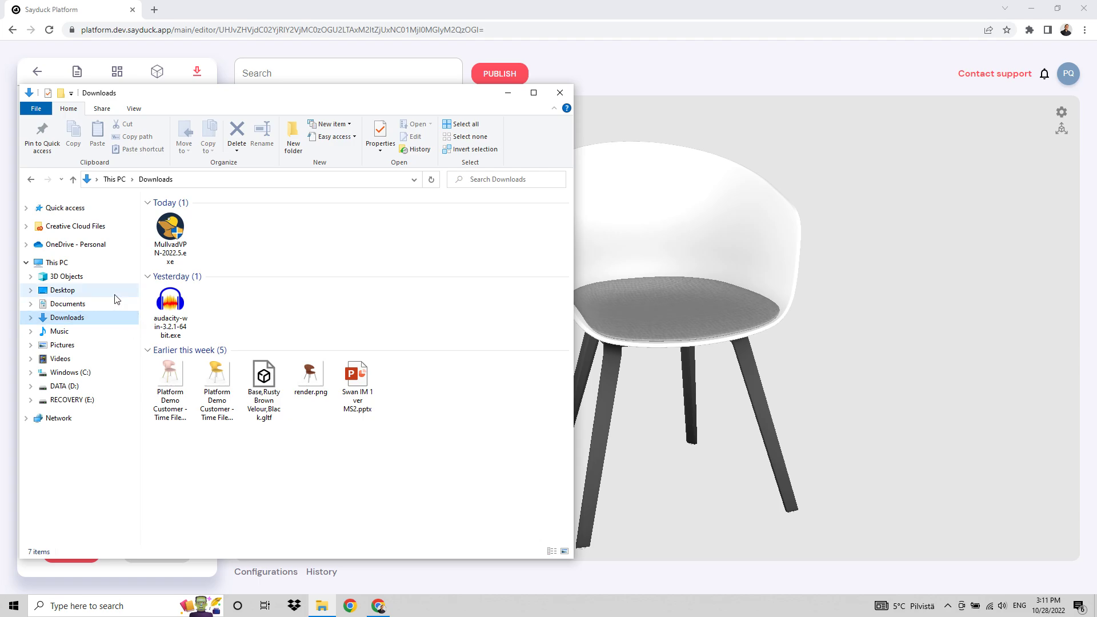
{"action": "left_click", "coordinate": [666, 294]}
Capture a rectangular screen snip around the whole chair and open it in Snip & Sketch.
{"action": "left_click_drag", "start_coordinate": [884, 316], "coordinate": [885, 311]}
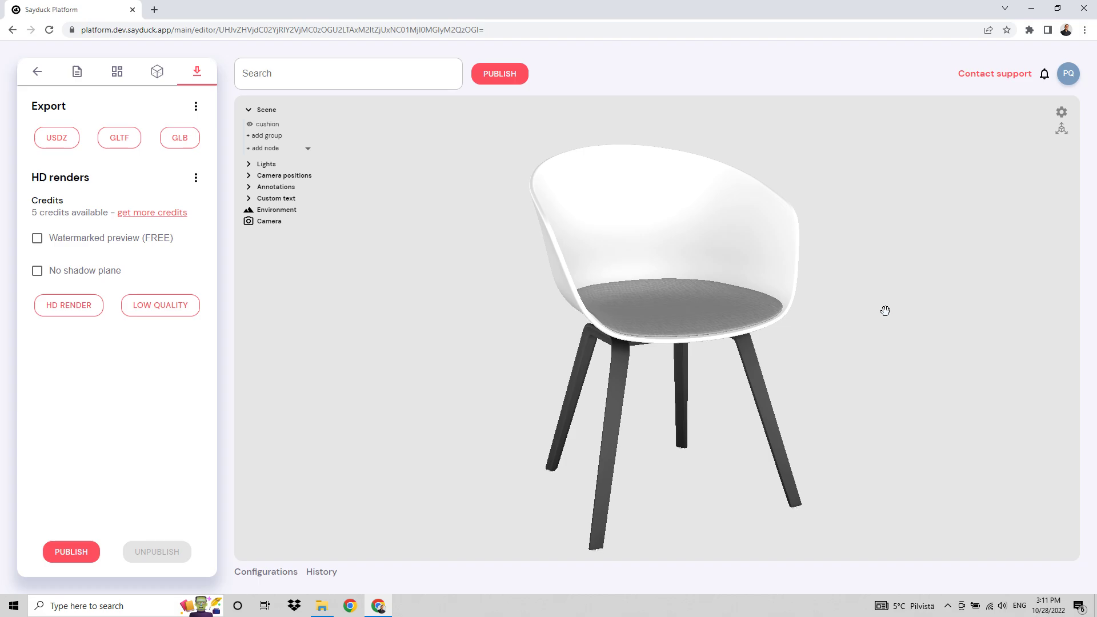
{"action": "key", "text": "super+shift+s"}
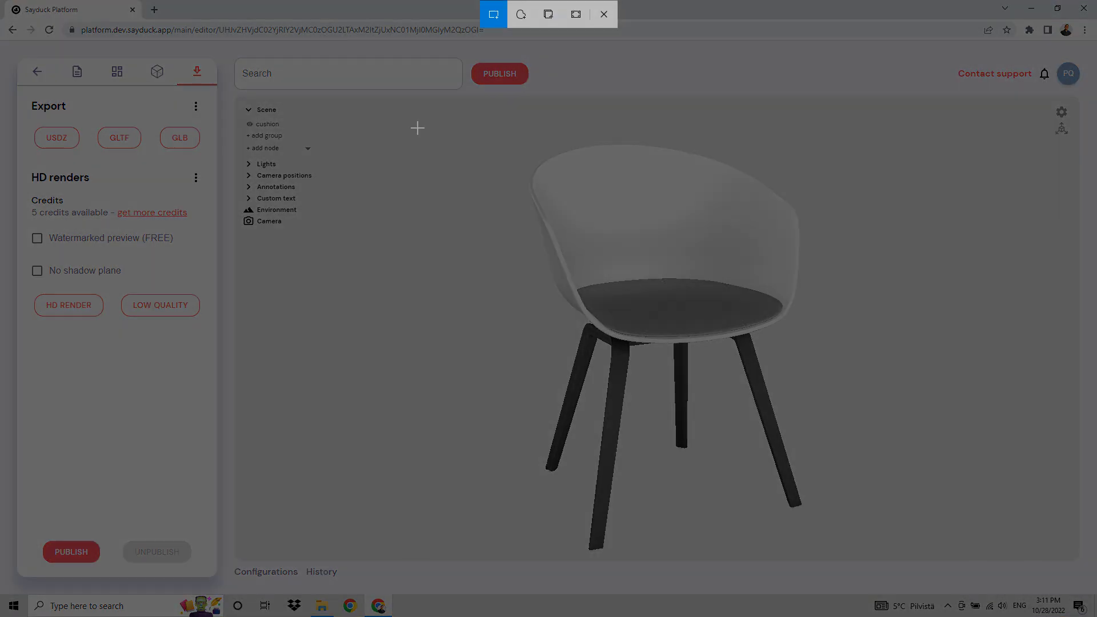
{"action": "left_click_drag", "start_coordinate": [412, 120], "coordinate": [923, 559]}
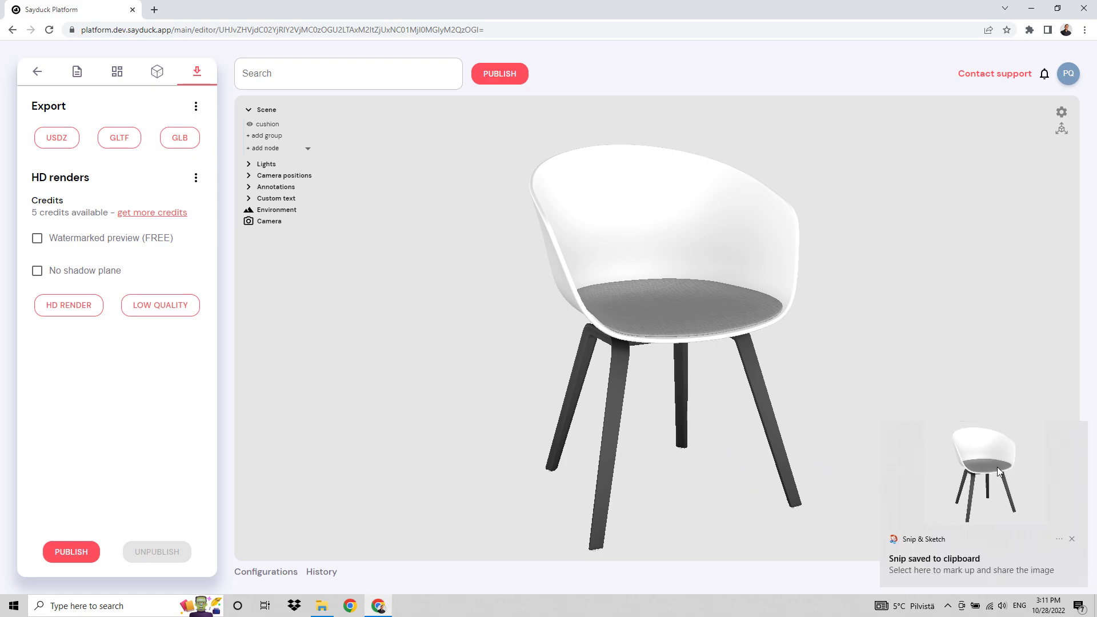
{"action": "left_click", "coordinate": [999, 471]}
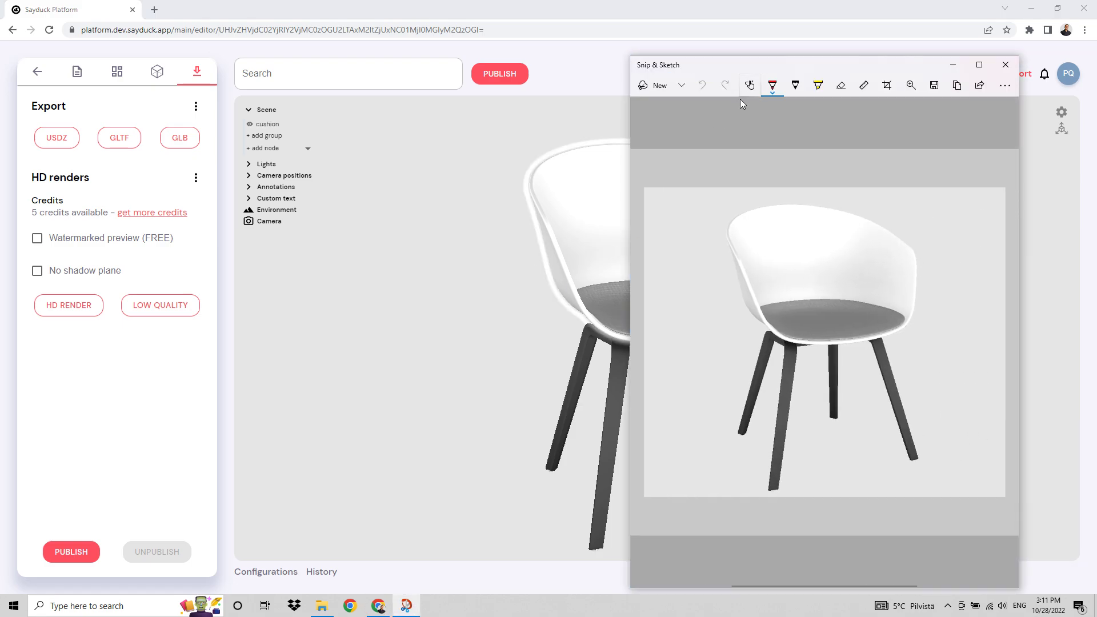
Save the chair snip as a PNG in the Downloads folder under a new name and close Snip & Sketch.
{"action": "left_click", "coordinate": [933, 87]}
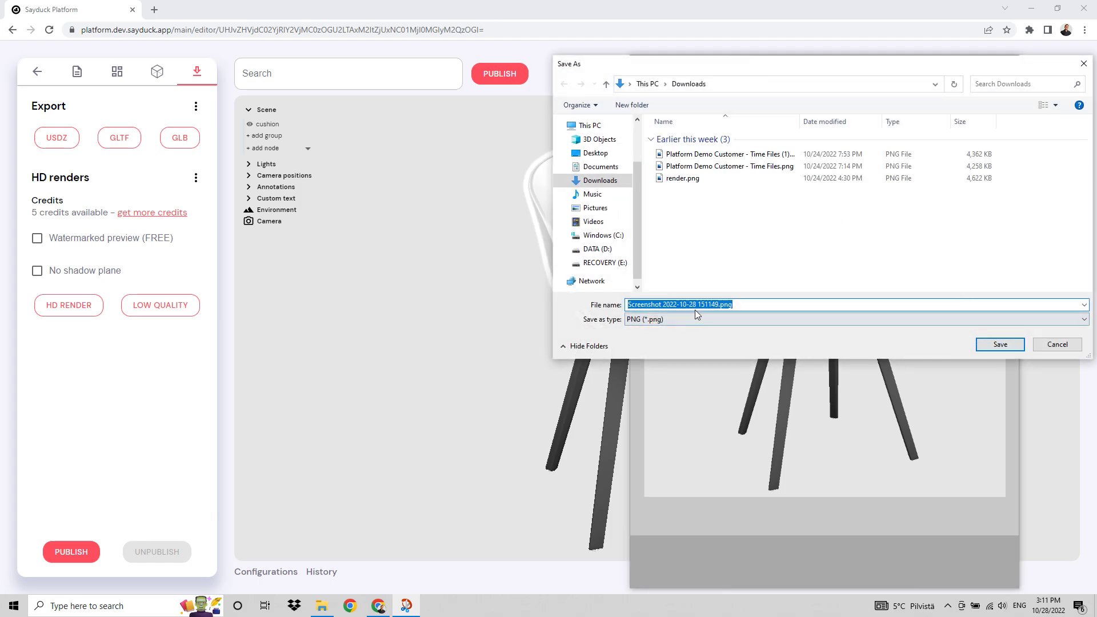
{"action": "left_click", "coordinate": [712, 305]}
{"action": "left_click_drag", "start_coordinate": [719, 306], "coordinate": [615, 308]}
{"action": "type", "text": "Chair_image"}
{"action": "key", "text": "Return"}
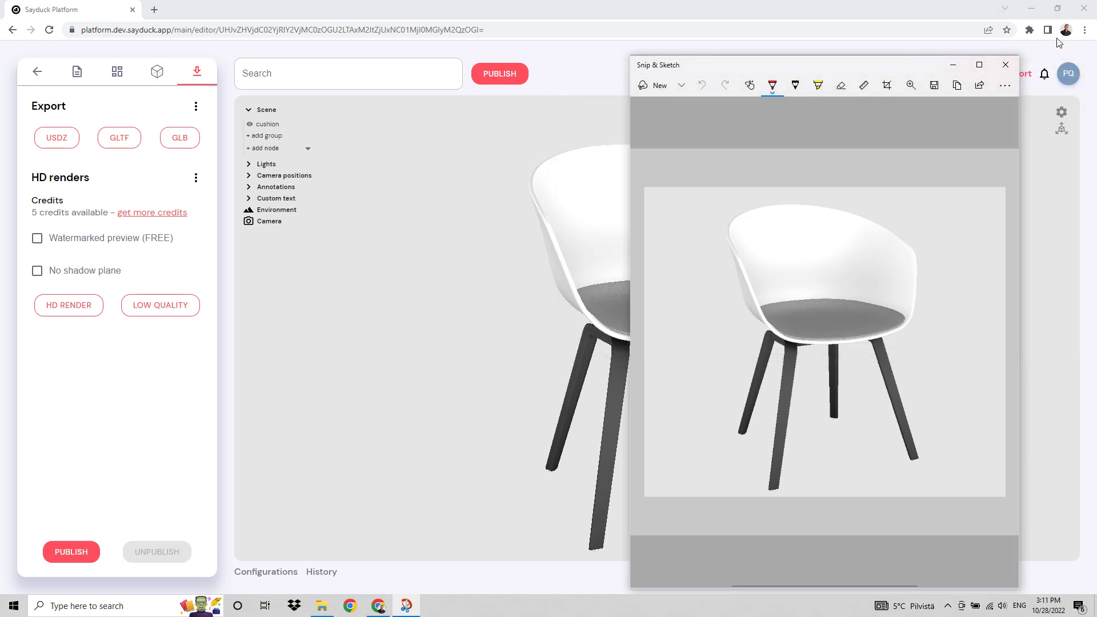
{"action": "left_click", "coordinate": [1006, 65]}
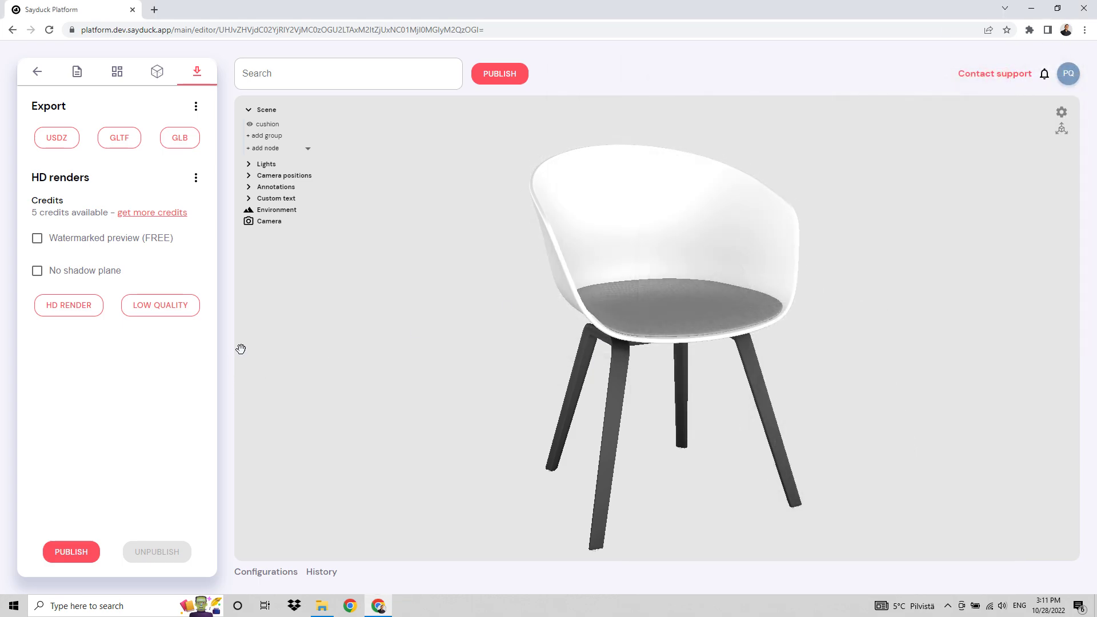
Locate Chair_image.png in Downloads and the Hay_AAC22 folder in Documents using File Explorer.
{"action": "left_click", "coordinate": [113, 76]}
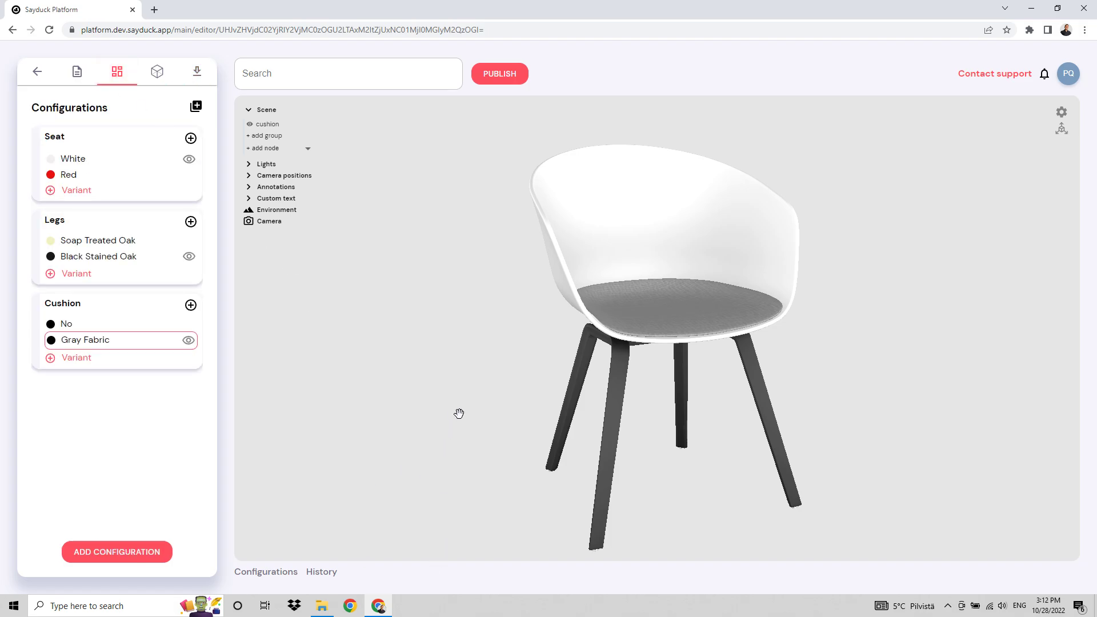
{"action": "left_click_drag", "start_coordinate": [459, 411], "coordinate": [424, 468]}
{"action": "left_click", "coordinate": [322, 605]}
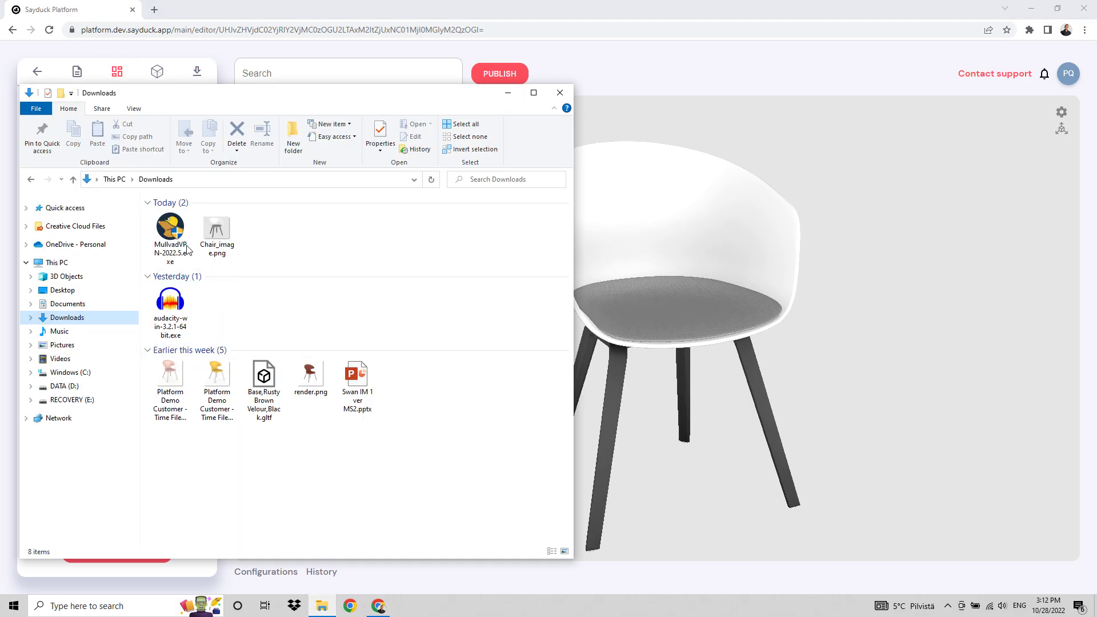
{"action": "left_click", "coordinate": [216, 232]}
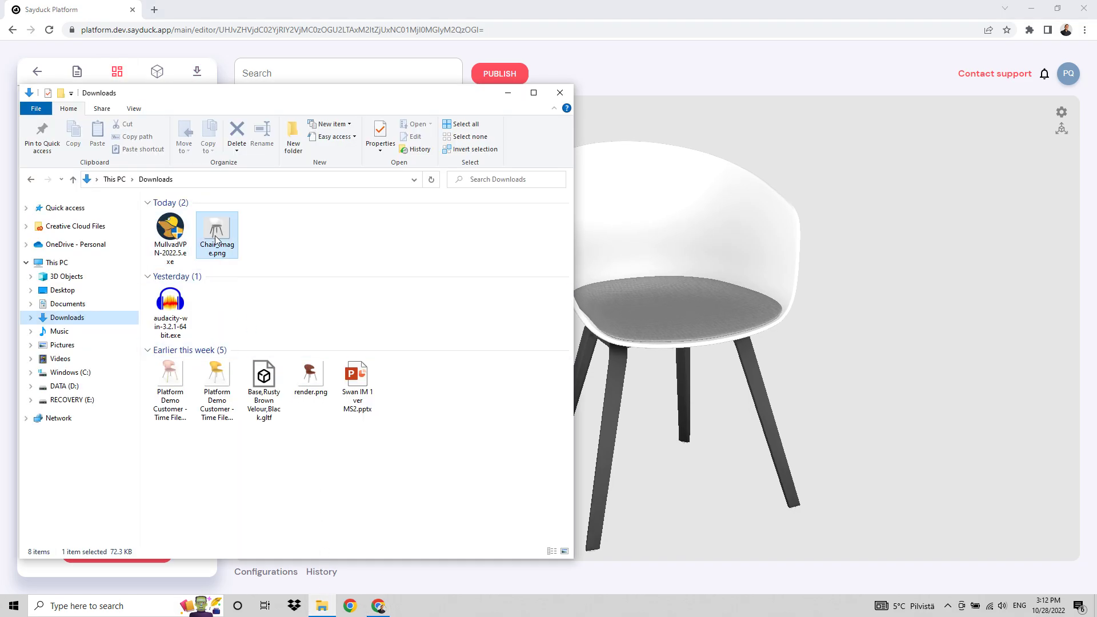
{"action": "left_click", "coordinate": [67, 306]}
{"action": "scroll", "coordinate": [240, 354], "scroll_direction": "down", "scroll_amount": 5}
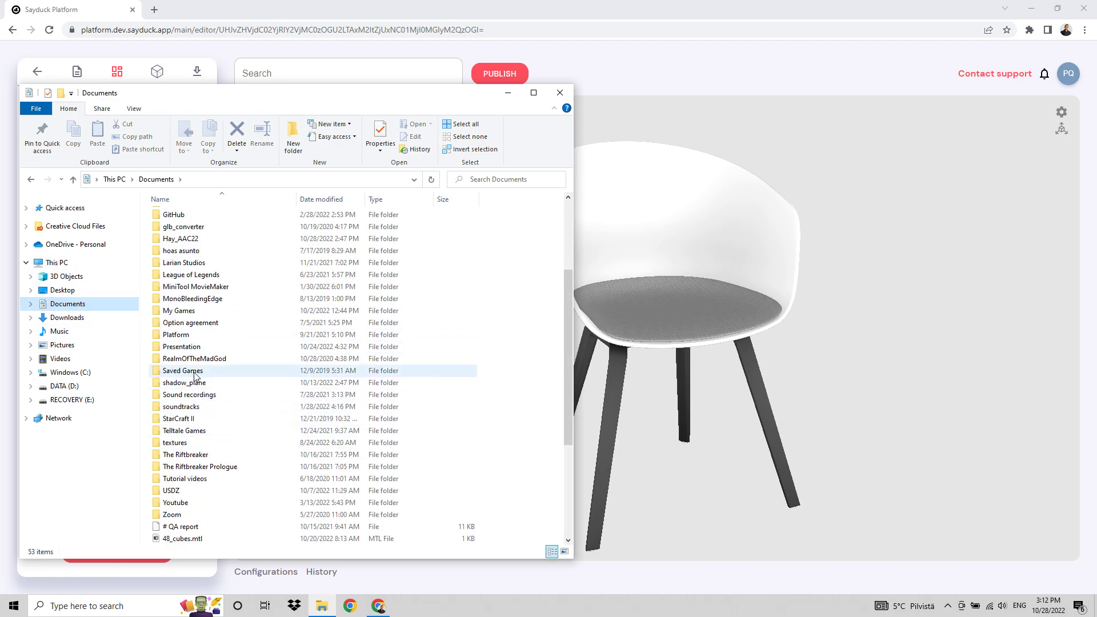
{"action": "double_click", "coordinate": [181, 335]}
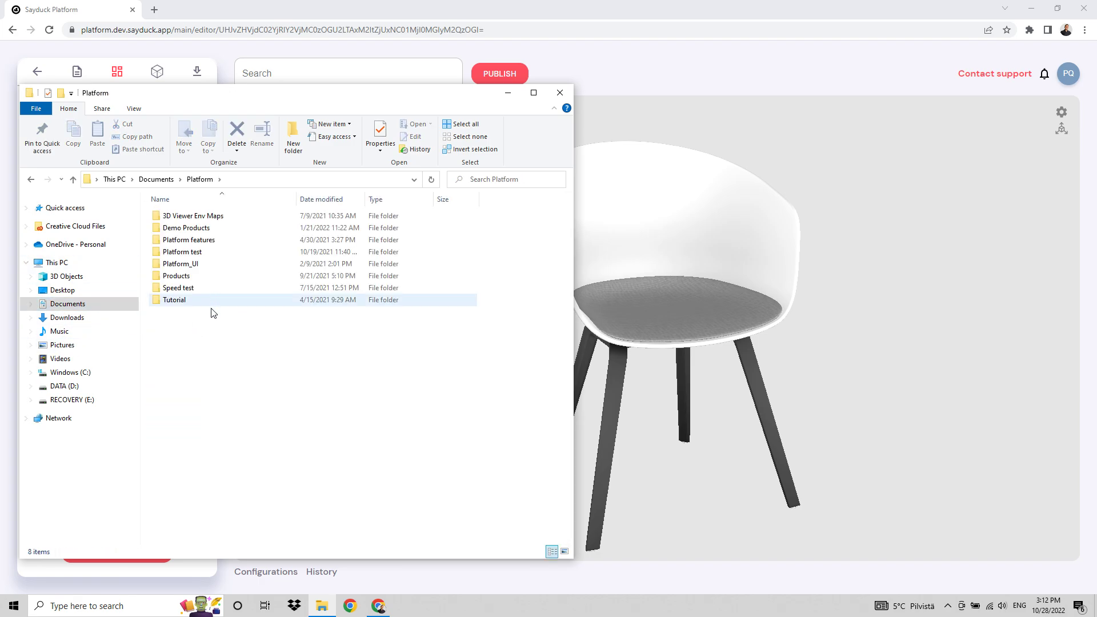
{"action": "key", "text": "alt+Left"}
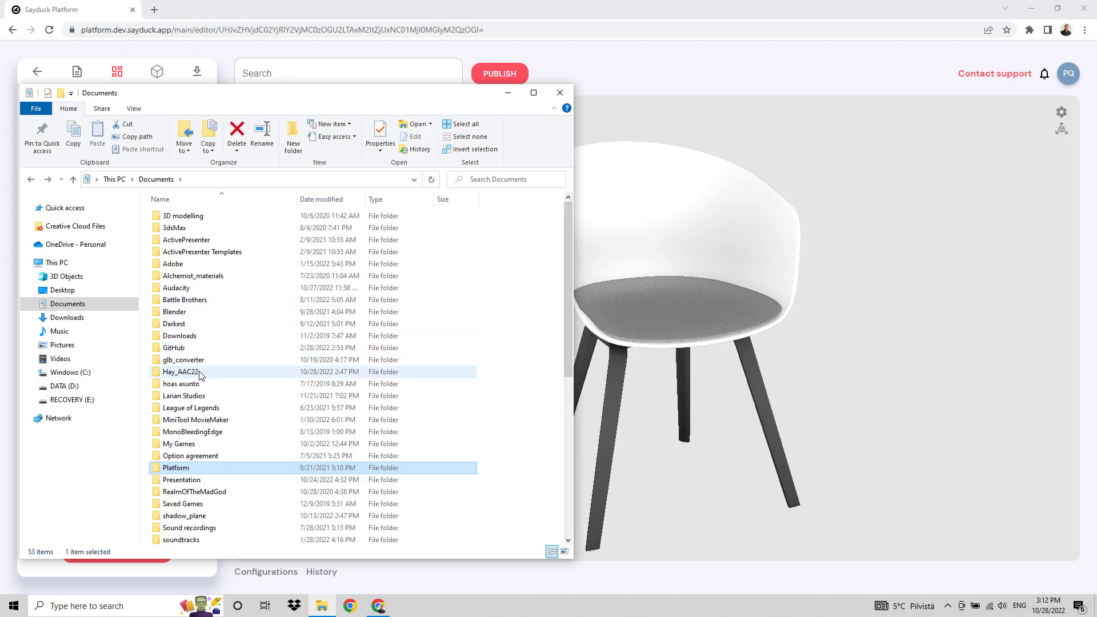
{"action": "double_click", "coordinate": [181, 372]}
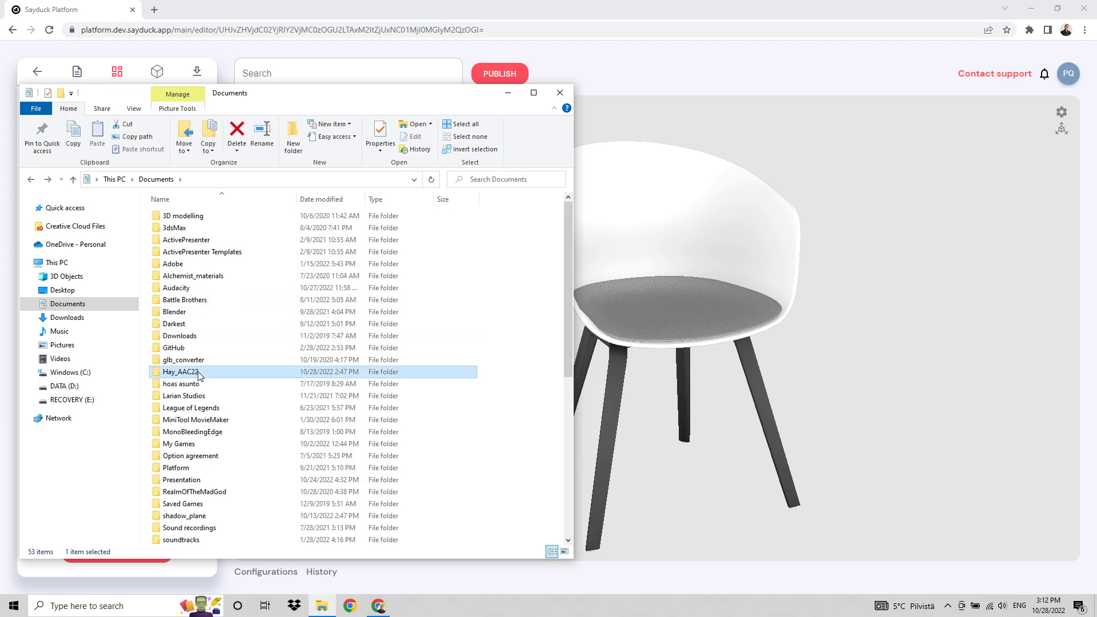
Open the Hay_AAC22 folder from Documents in a separate File Explorer window and place it beside the first window.
{"action": "left_click", "coordinate": [66, 292]}
{"action": "left_click", "coordinate": [68, 305]}
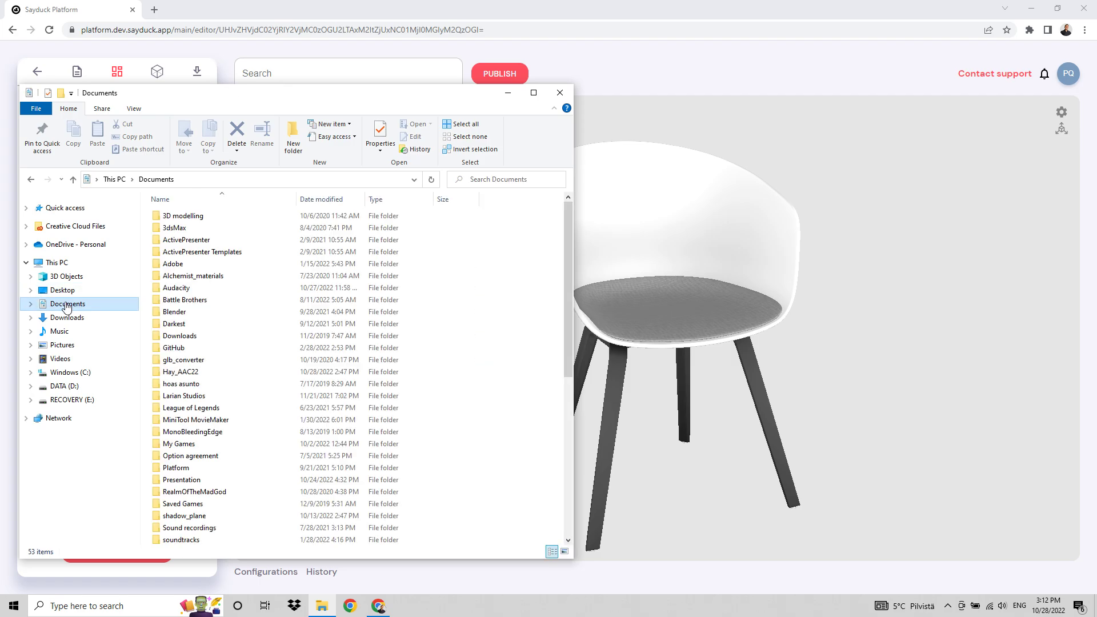
{"action": "right_click", "coordinate": [193, 372]}
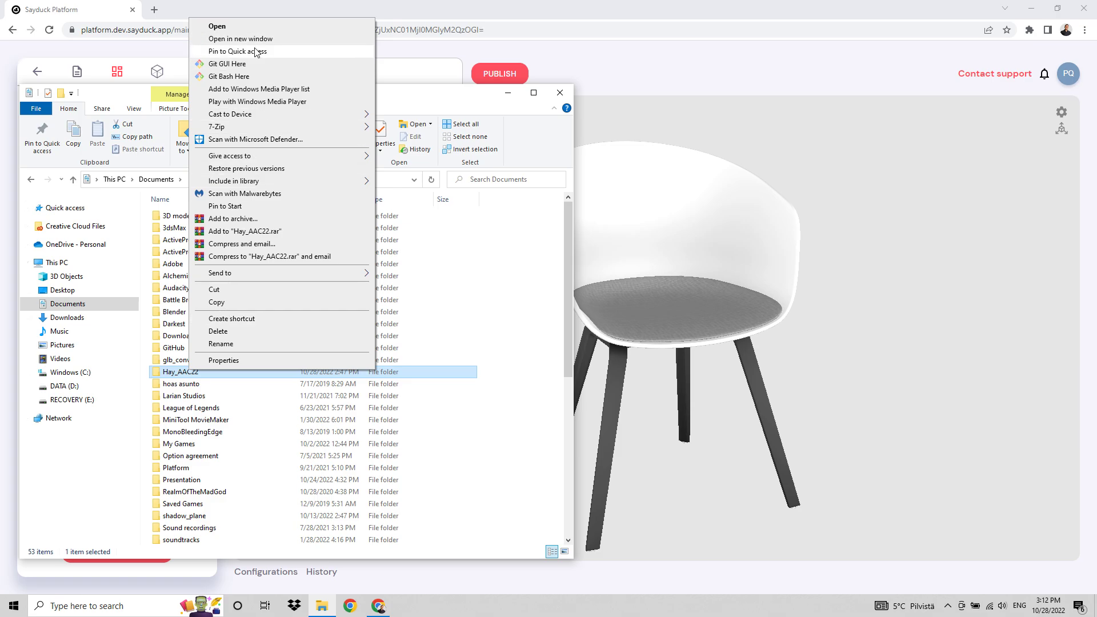
{"action": "left_click", "coordinate": [254, 39]}
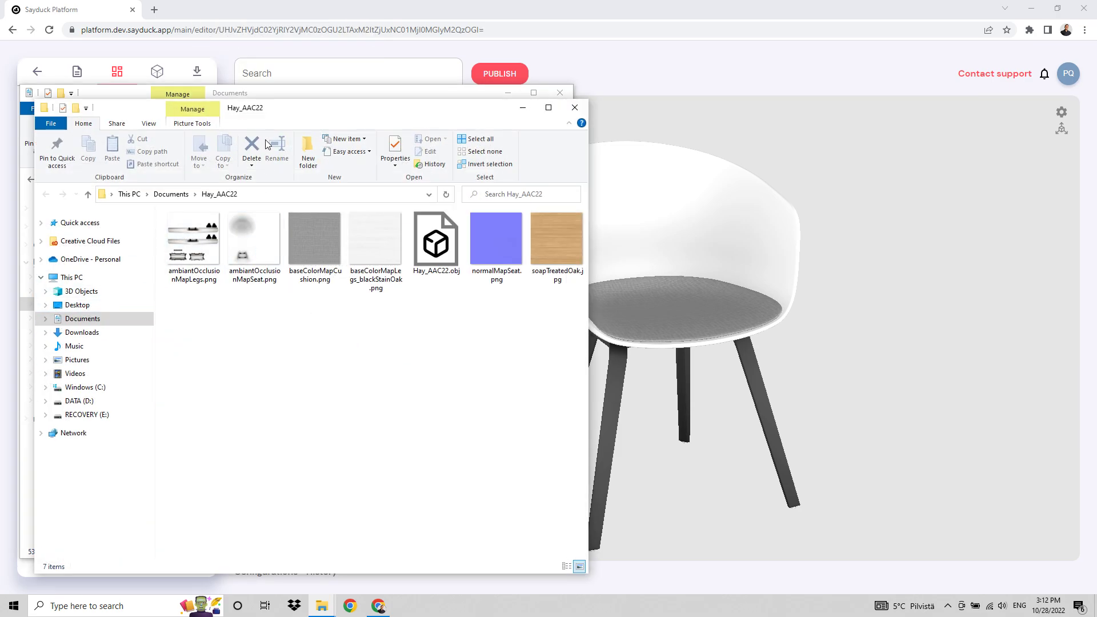
{"action": "left_click_drag", "start_coordinate": [258, 112], "coordinate": [530, 117]}
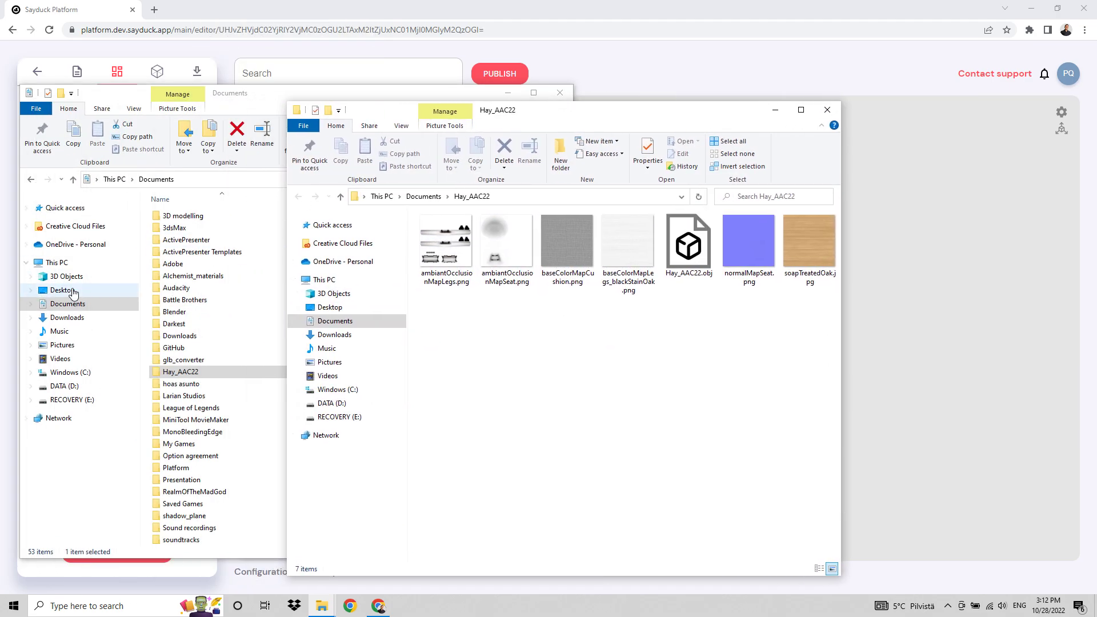
Move Chair_image.png from Downloads into the Hay_AAC22 folder, close the Downloads window and return to the Sayduck editor.
{"action": "left_click", "coordinate": [67, 318]}
{"action": "left_click", "coordinate": [170, 234]}
{"action": "left_click_drag", "start_coordinate": [169, 234], "coordinate": [558, 311]}
{"action": "left_click", "coordinate": [559, 95]}
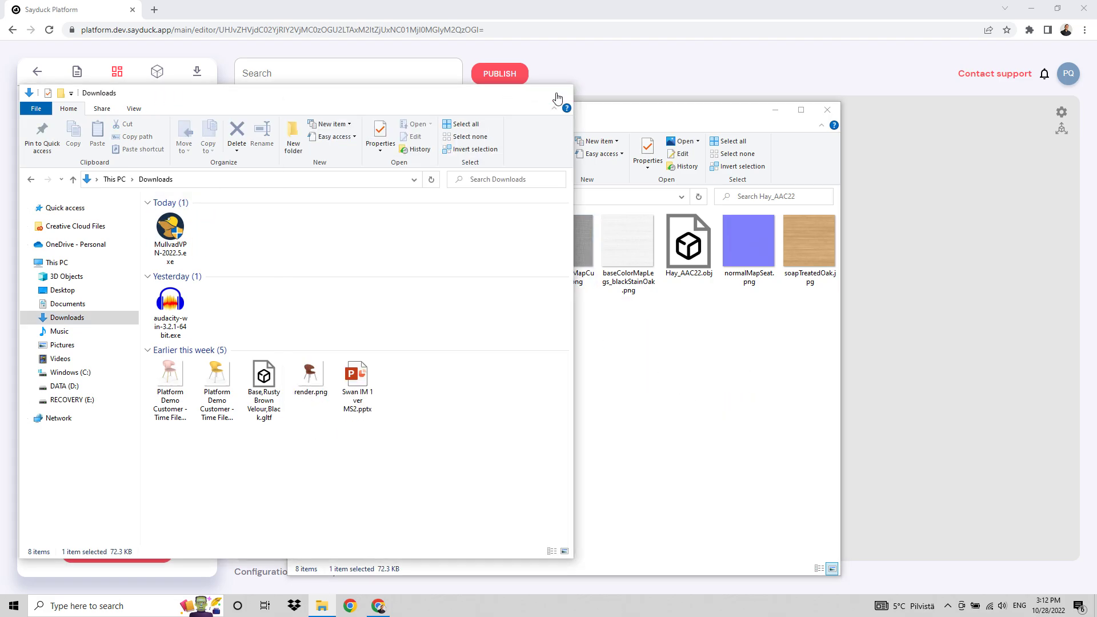
{"action": "left_click_drag", "start_coordinate": [609, 115], "coordinate": [465, 113]}
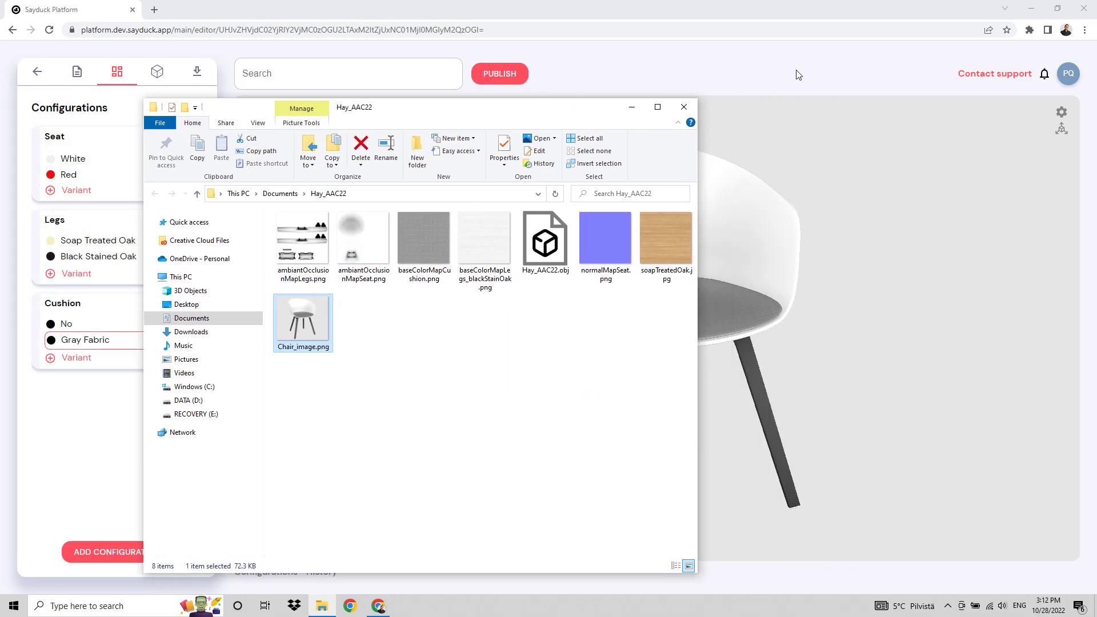
{"action": "left_click", "coordinate": [795, 80]}
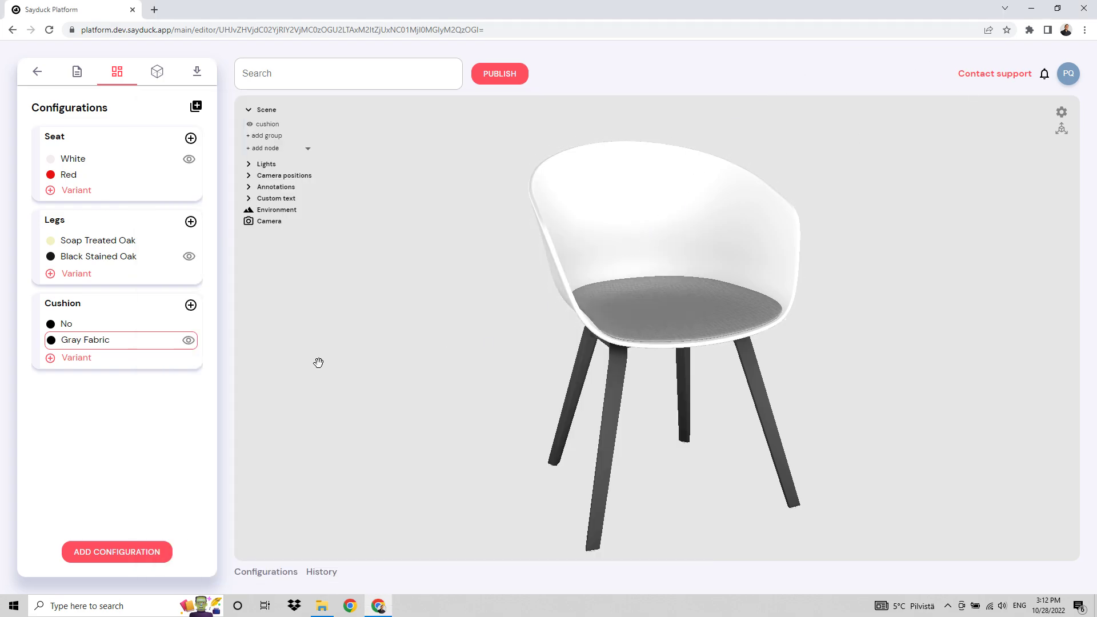
Add Chair_image.png from the Hay_AAC22 folder as a preview image in the product properties.
{"action": "left_click_drag", "start_coordinate": [418, 383], "coordinate": [418, 382]}
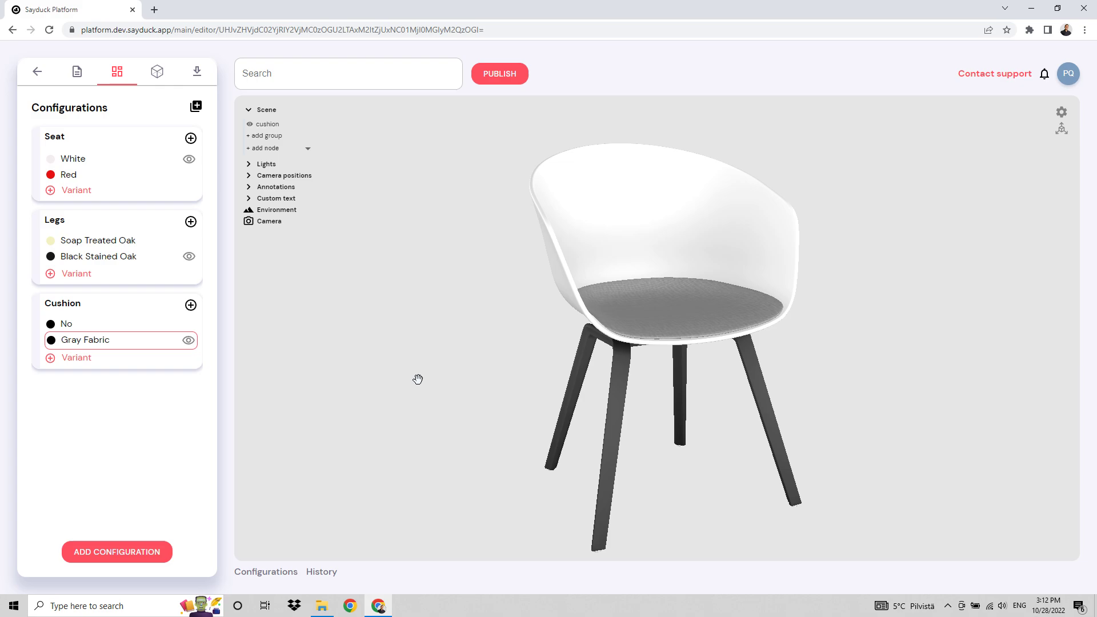
{"action": "left_click_drag", "start_coordinate": [406, 321], "coordinate": [397, 325]}
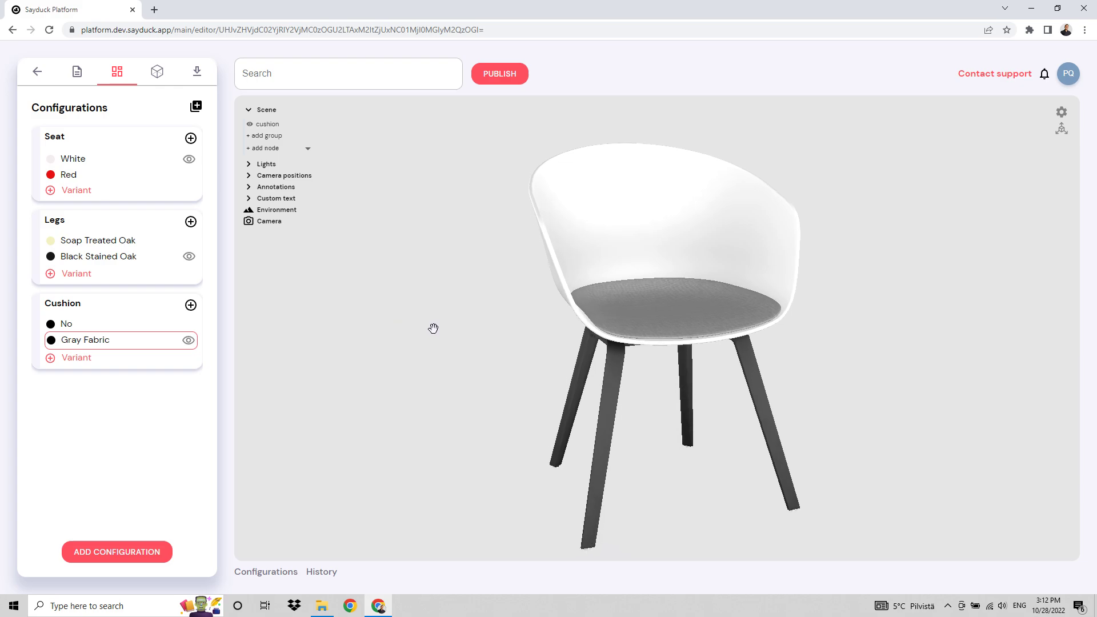
{"action": "left_click", "coordinate": [78, 73]}
{"action": "left_click", "coordinate": [322, 612]}
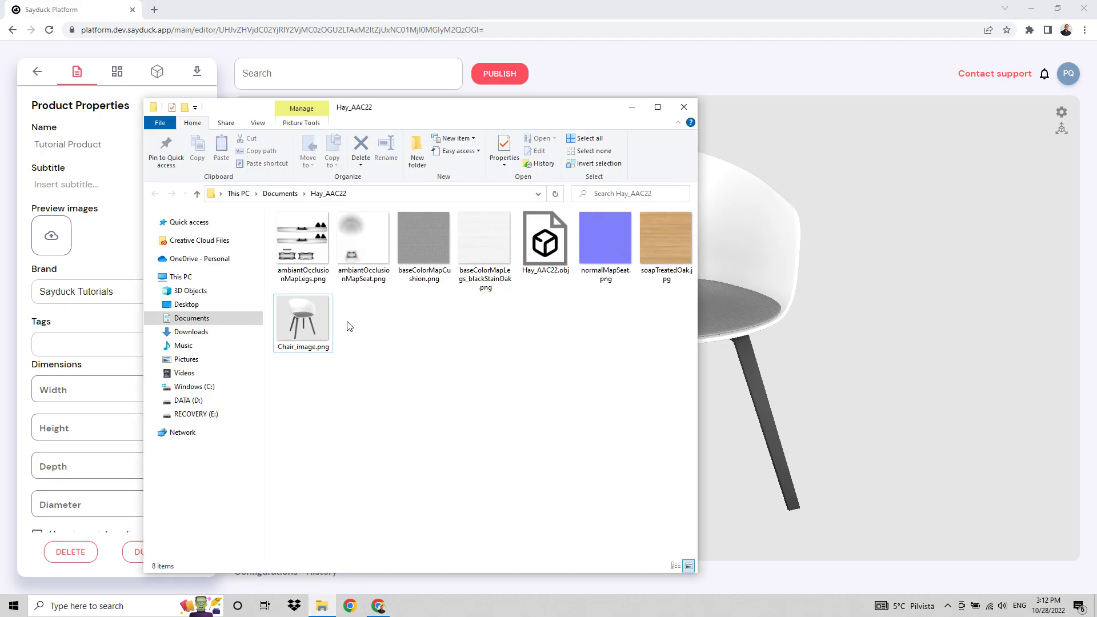
{"action": "left_click_drag", "start_coordinate": [302, 330], "coordinate": [53, 240]}
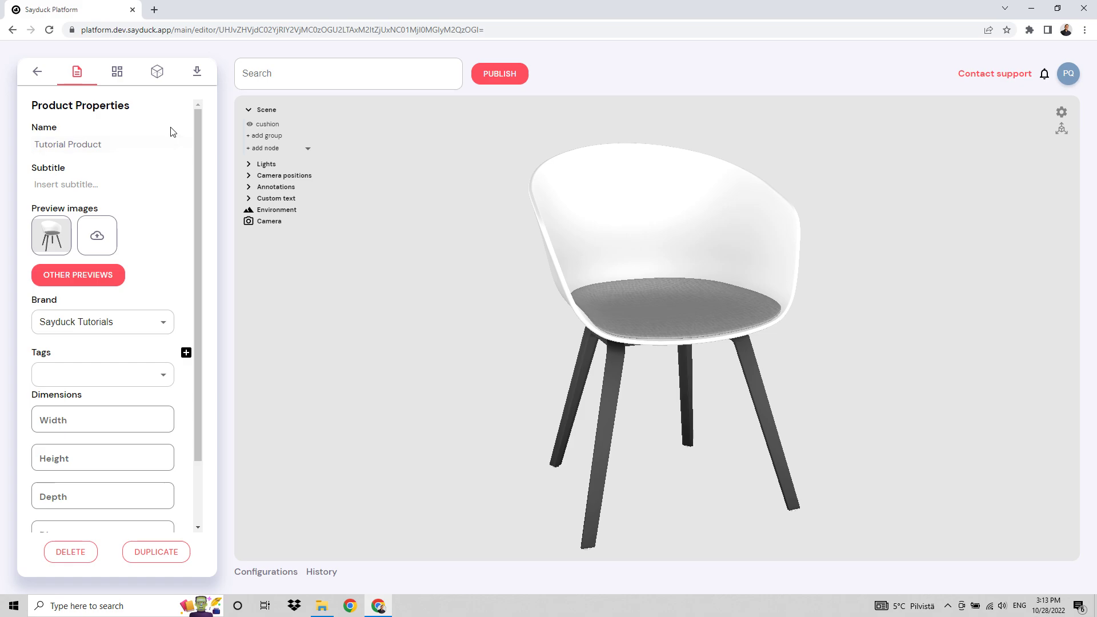
Publish the chair product from its export section.
{"action": "left_click", "coordinate": [194, 84]}
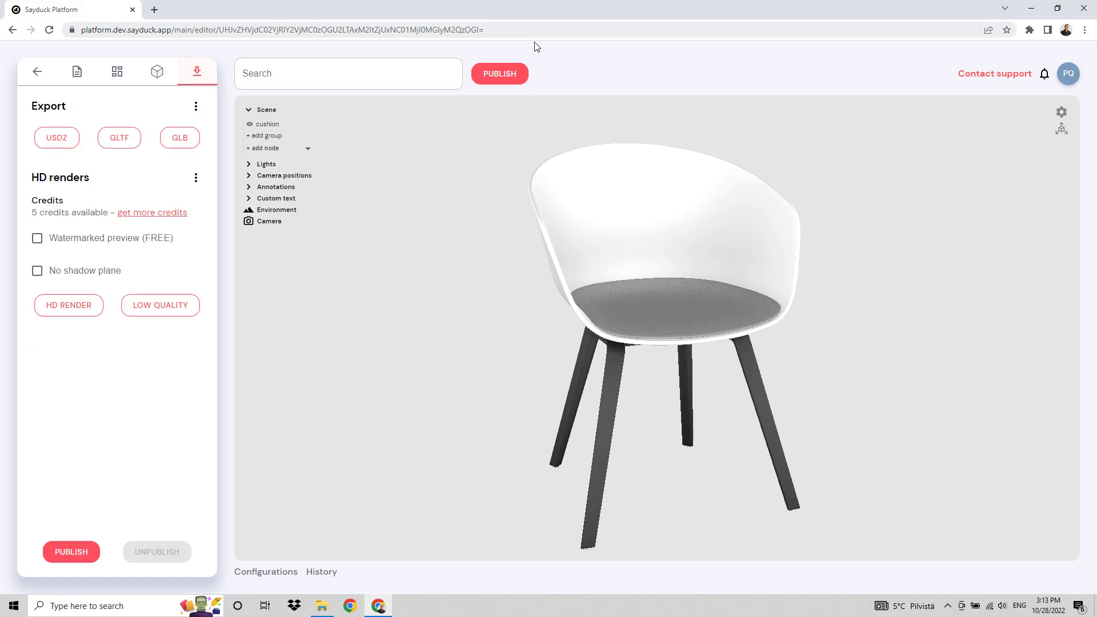
{"action": "left_click", "coordinate": [496, 74]}
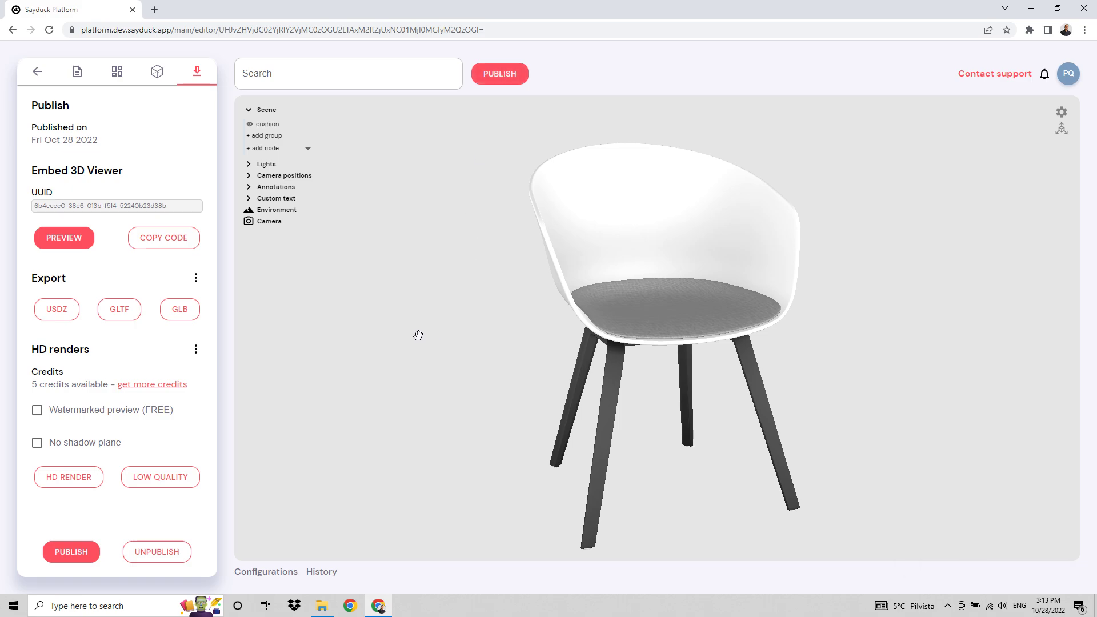
{"action": "left_click_drag", "start_coordinate": [418, 335], "coordinate": [451, 329]}
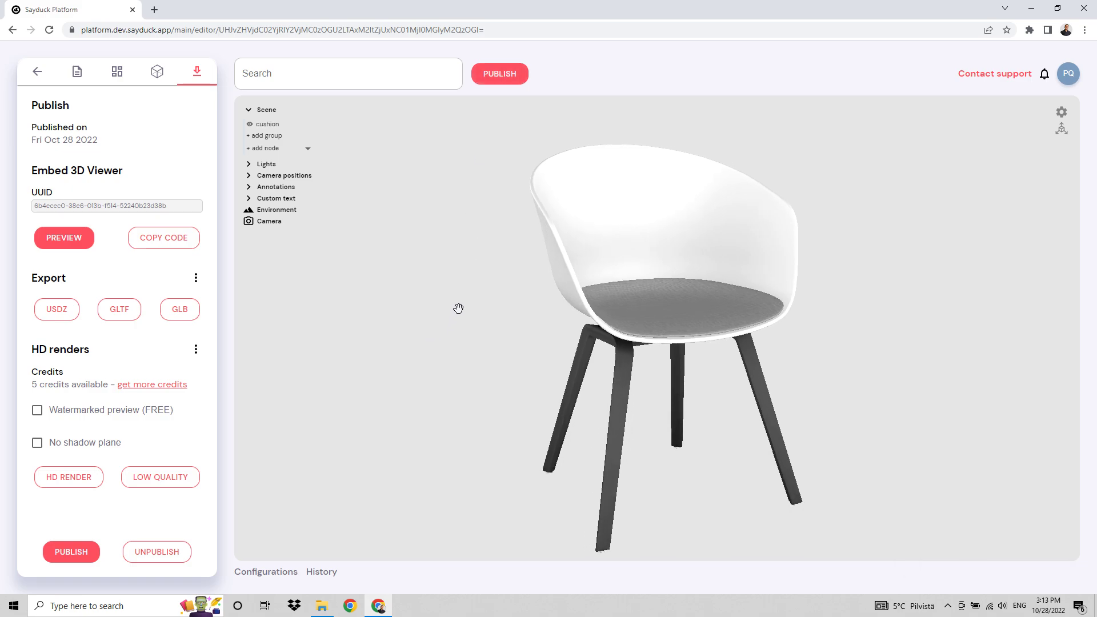
Preview the published chair and test its configurator with the Red seat, Black Stained Oak legs and Gray Fabric cushion.
{"action": "left_click", "coordinate": [68, 239]}
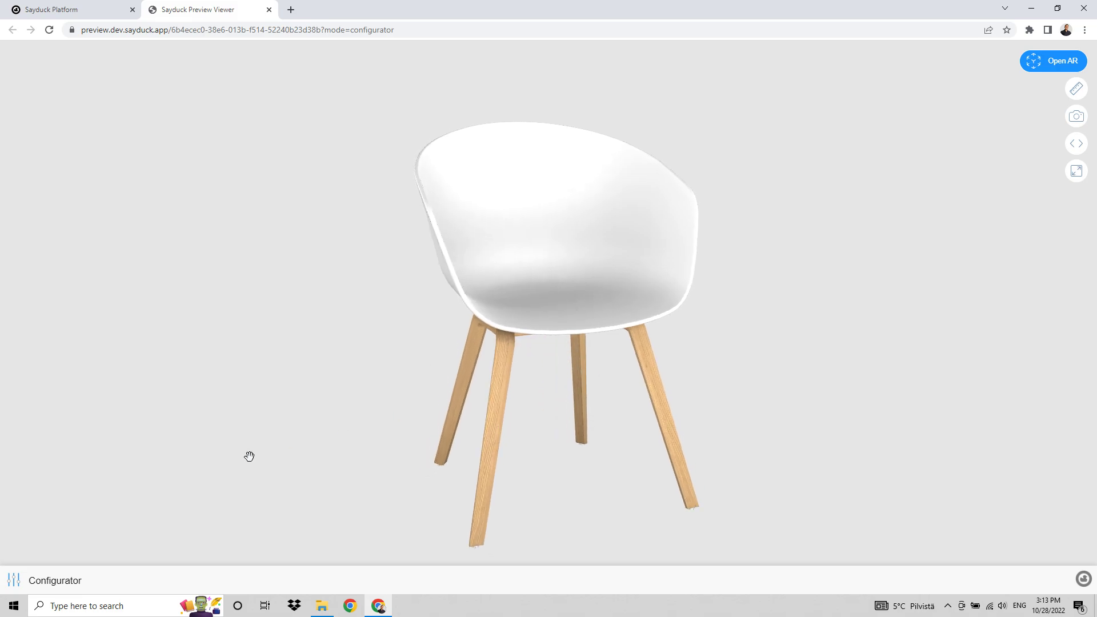
{"action": "left_click", "coordinate": [12, 581]}
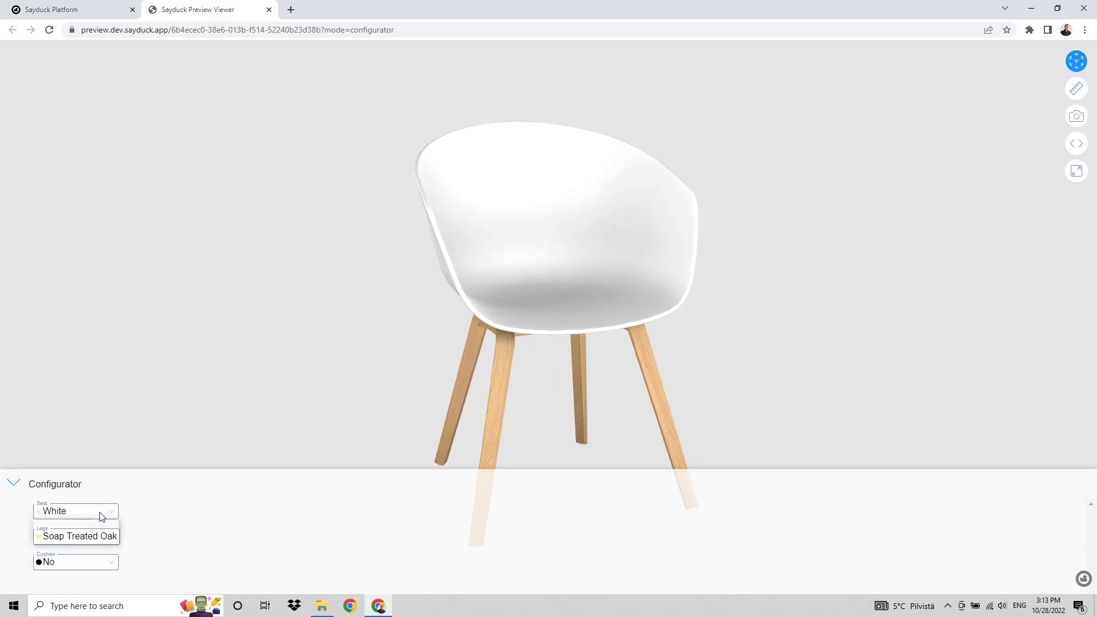
{"action": "left_click", "coordinate": [98, 514]}
{"action": "left_click", "coordinate": [80, 537]}
{"action": "left_click", "coordinate": [106, 537]}
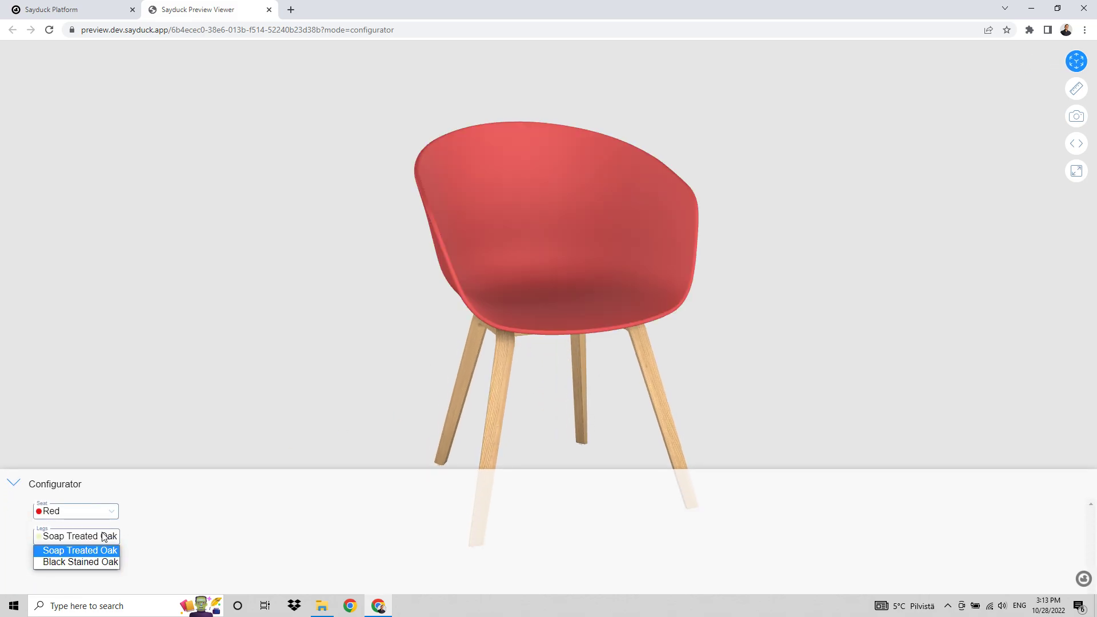
{"action": "left_click", "coordinate": [81, 562]}
{"action": "left_click", "coordinate": [88, 565]}
{"action": "left_click", "coordinate": [76, 546]}
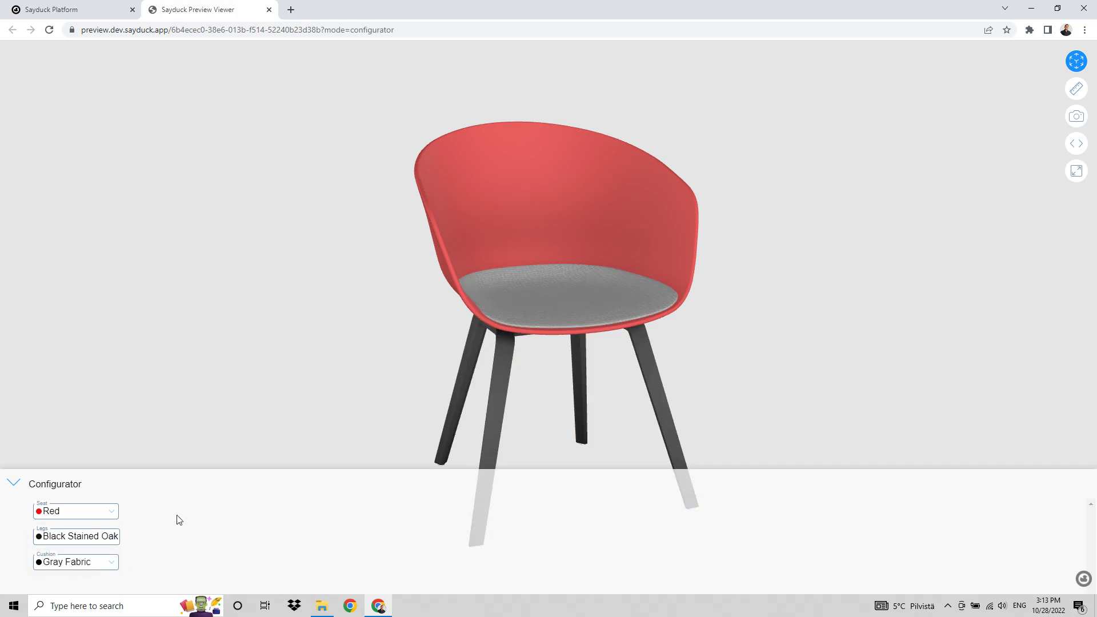
Return to the Sayduck editor and copy the 3D viewer's embed code.
{"action": "left_click", "coordinate": [71, 10]}
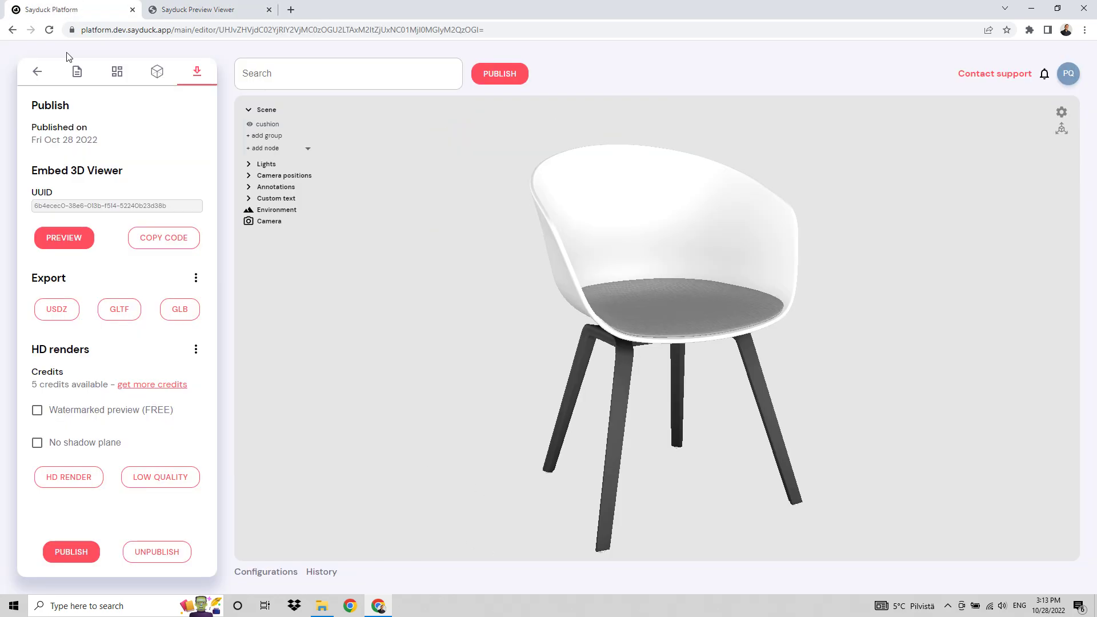
{"action": "left_click", "coordinate": [179, 234]}
{"action": "left_click", "coordinate": [177, 241]}
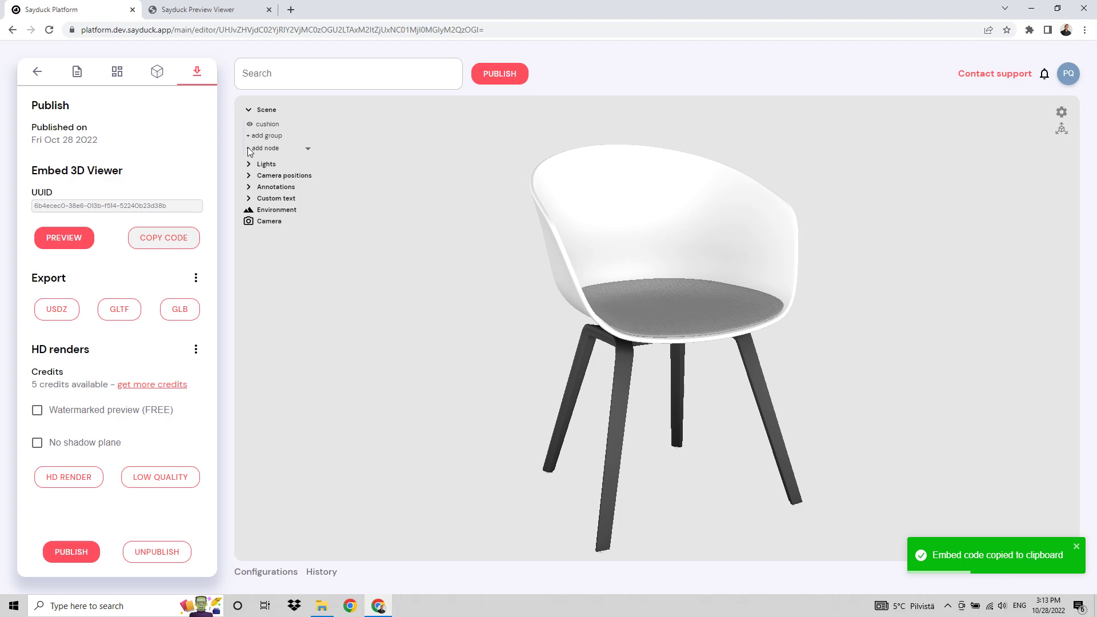
Open JSFiddle in a new browser tab and paste the embed code into the HTML editor.
{"action": "left_click", "coordinate": [292, 10]}
{"action": "type", "text": "j"}
{"action": "key", "text": "Return"}
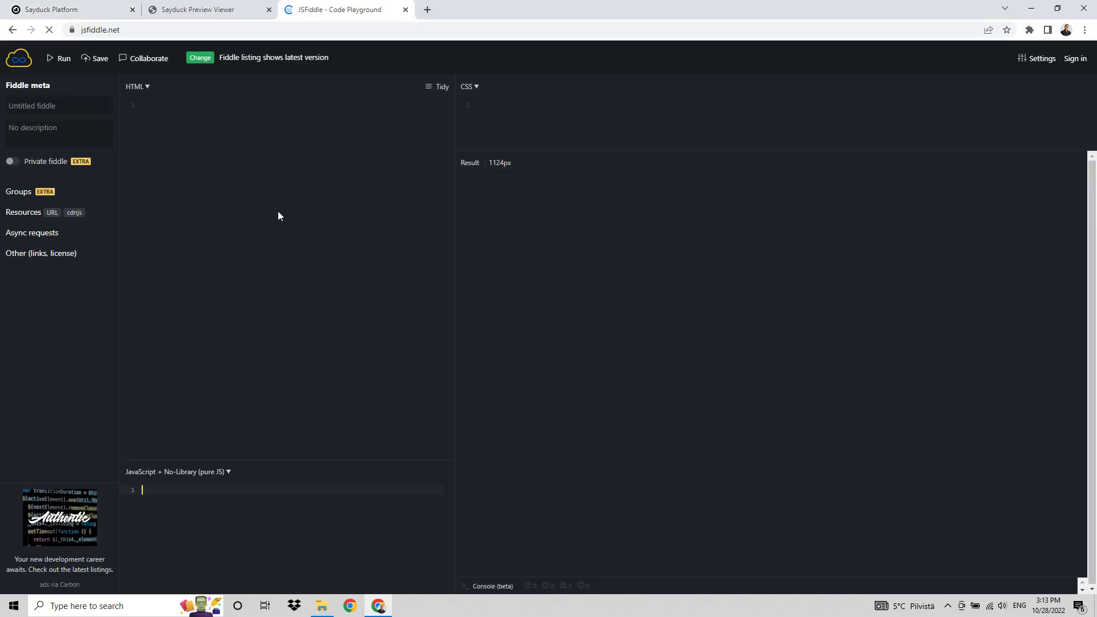
{"action": "left_click", "coordinate": [279, 215]}
{"action": "key", "text": "ctrl+v"}
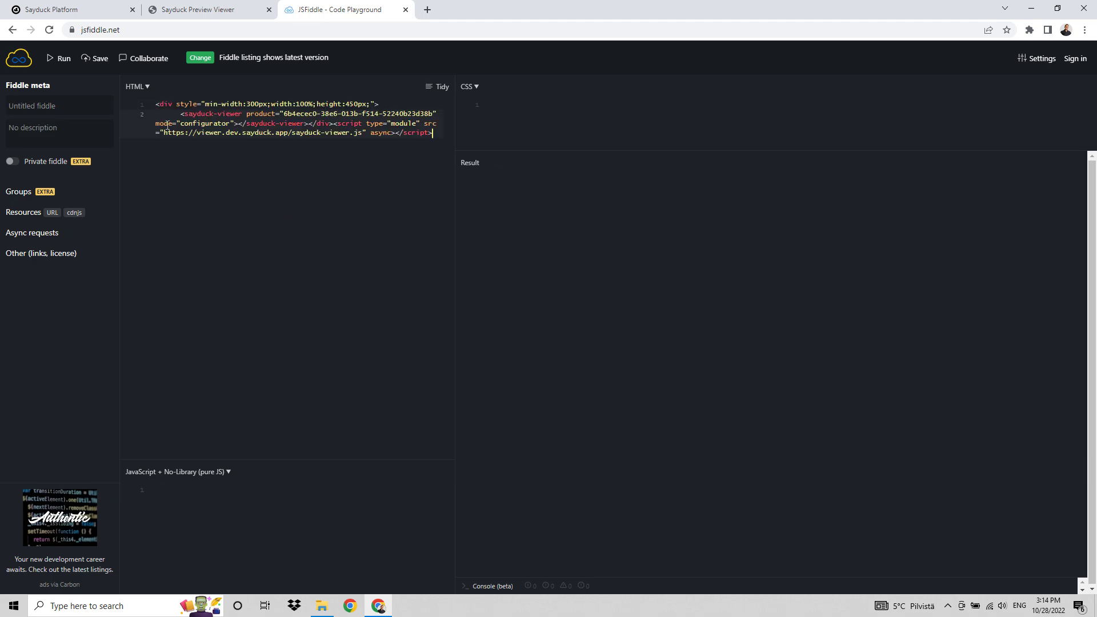
Save the code as an anonymous public fiddle to render the embedded viewer, and return to the Sayduck editor.
{"action": "left_click", "coordinate": [94, 58]}
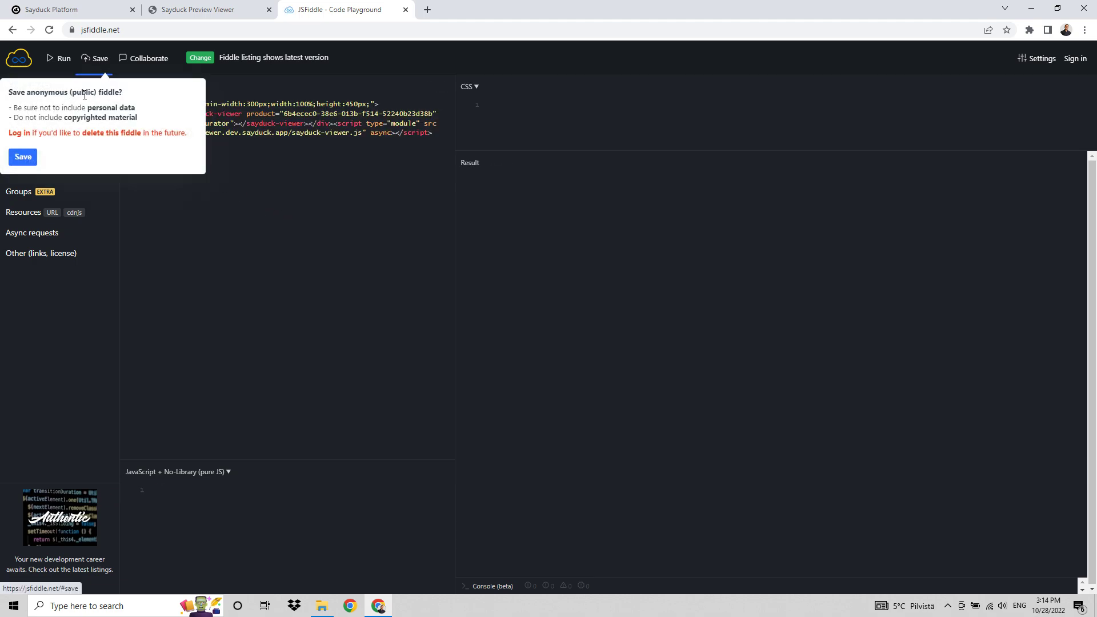
{"action": "left_click", "coordinate": [23, 162]}
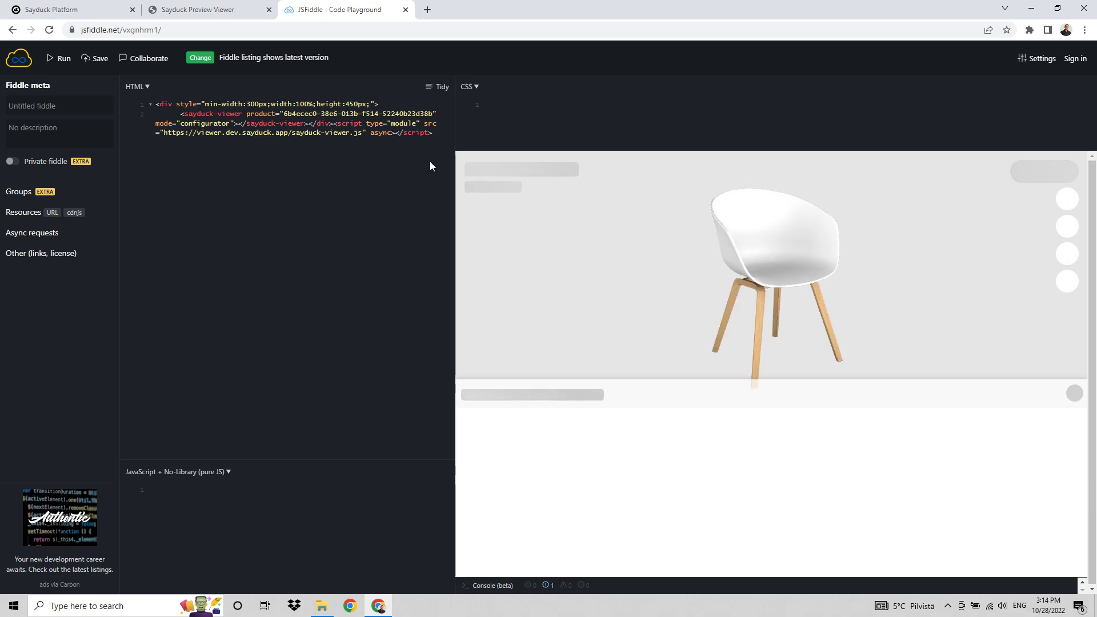
{"action": "left_click", "coordinate": [88, 8]}
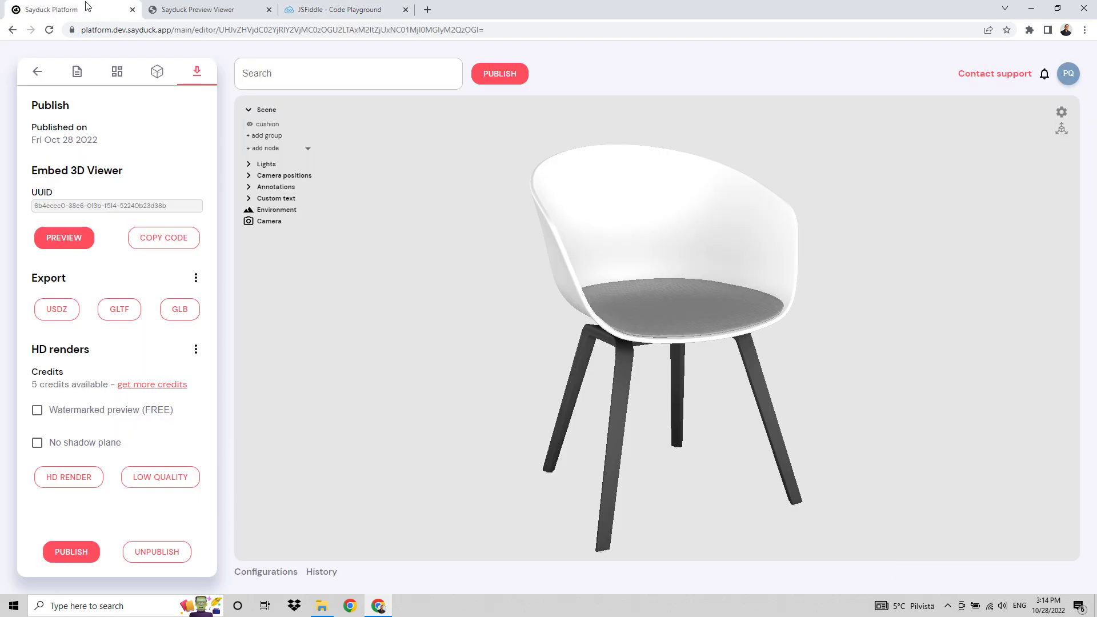